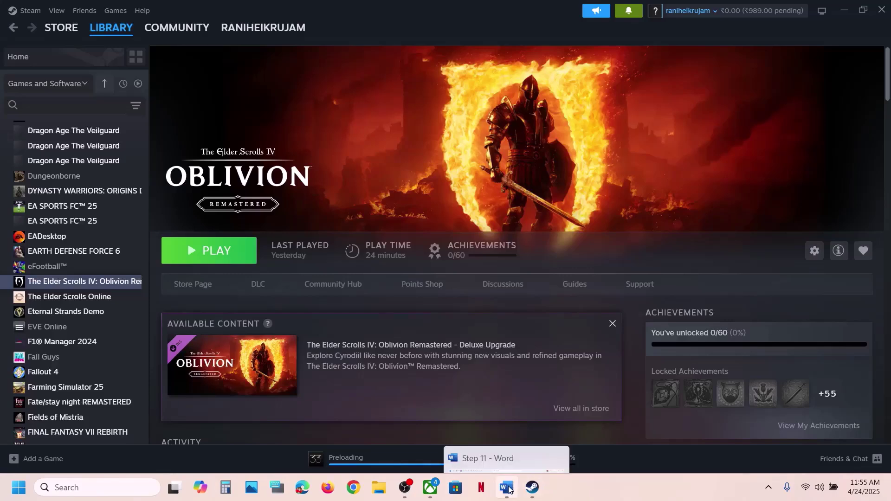
Step: Check the Step 1 instructions in Word, and from the Steam library open the local files folder of The Elder Scrolls IV: Oblivion Remastered
left_click(507, 488)
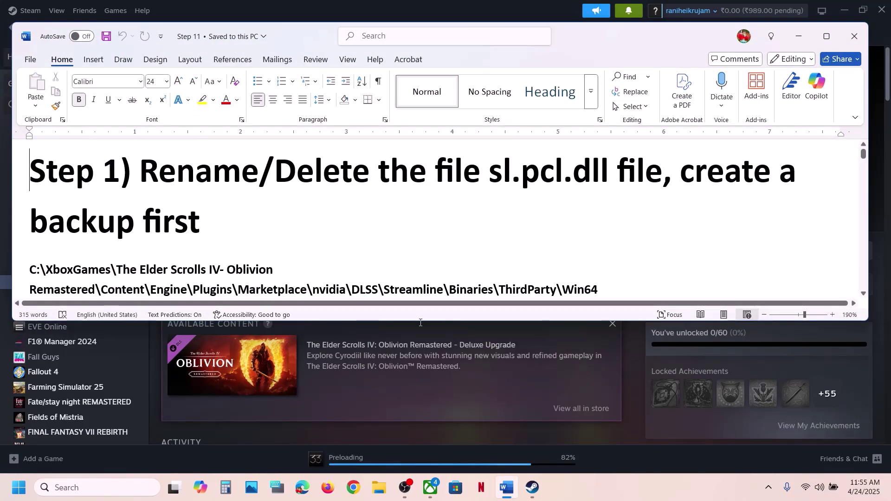
left_click(612, 442)
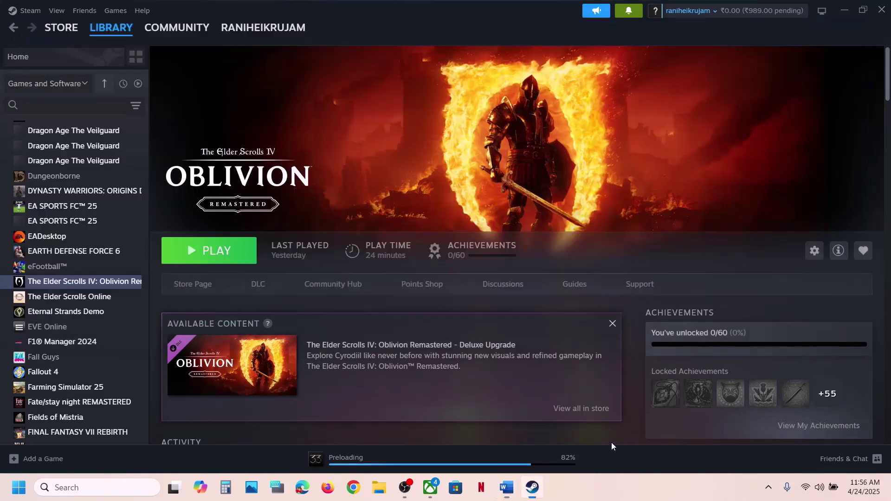
right_click(70, 281)
mouse_move(99, 349)
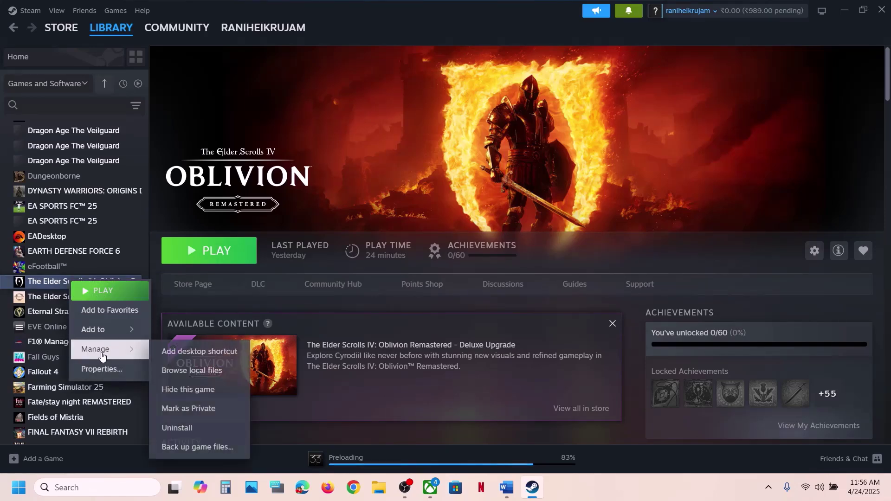
left_click(196, 369)
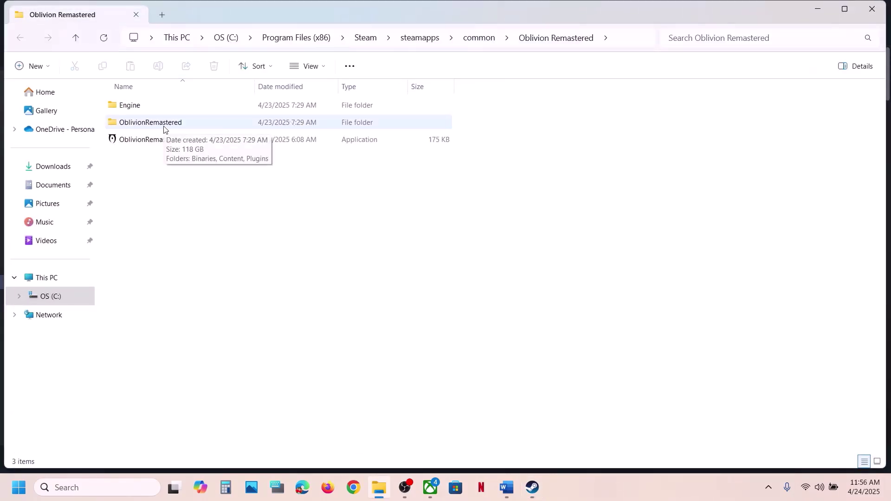
Step: Go to the subfolder Engine\Plugins\Marketplace\nvidia\DLSS\Streamline\Binaries\ThirdParty\Win64 of the game folder
double_click(136, 105)
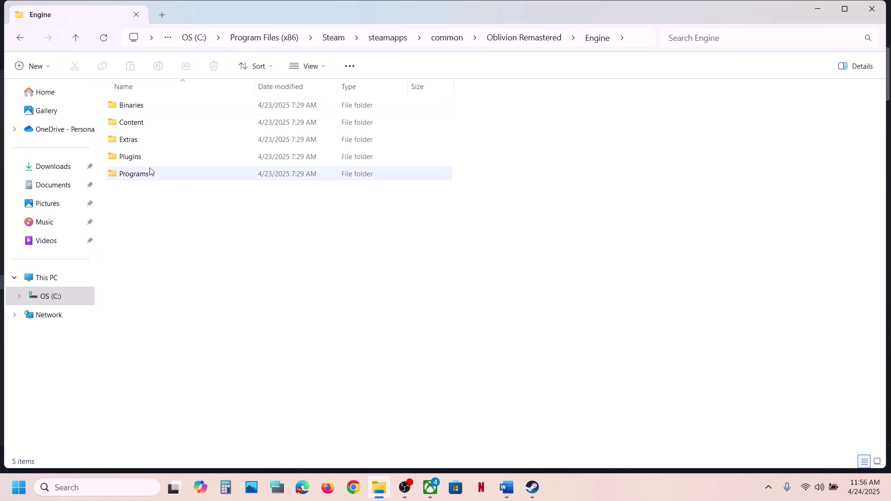
double_click(131, 158)
double_click(168, 106)
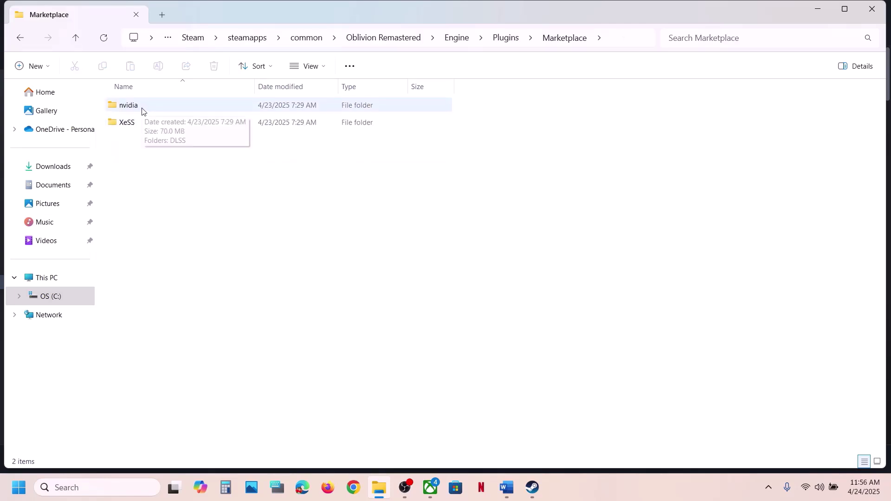
double_click(142, 110)
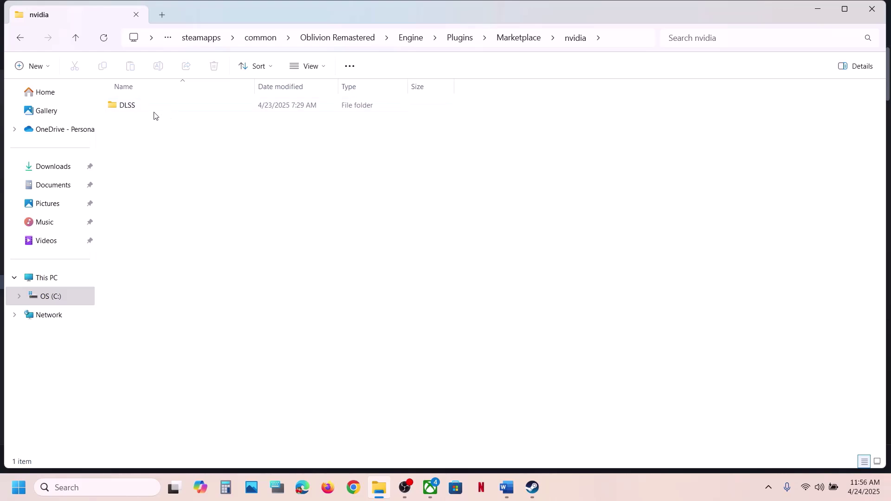
double_click(150, 115)
double_click(144, 124)
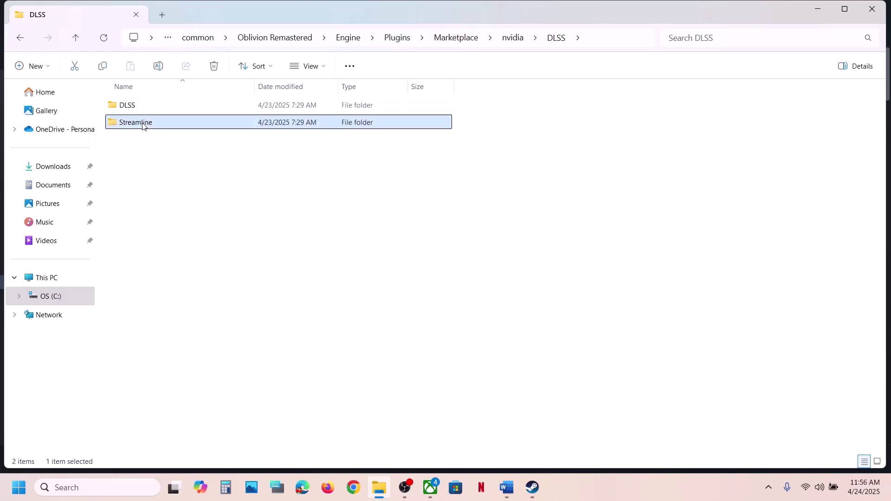
double_click(143, 111)
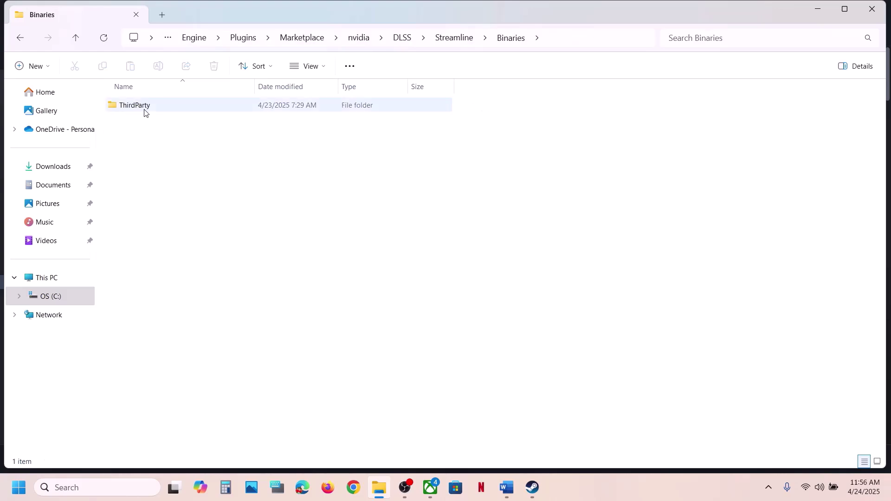
double_click(144, 112)
double_click(145, 113)
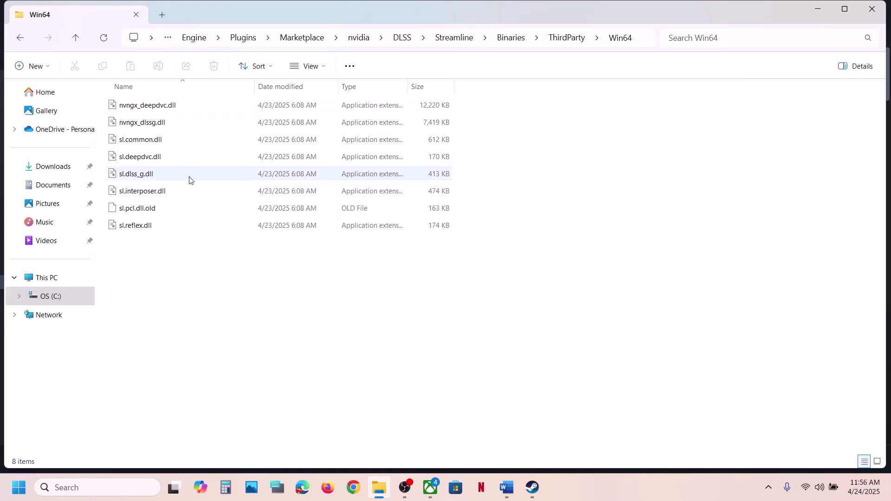
Step: Rename the file sl.pcl.dll.old as sl.pcl.dll and accept the extension change
left_click(140, 208)
right_click(141, 209)
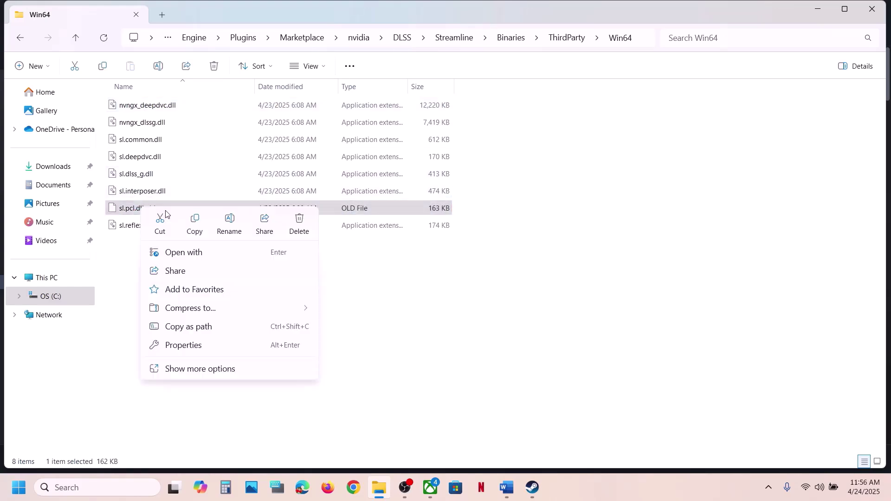
left_click(229, 223)
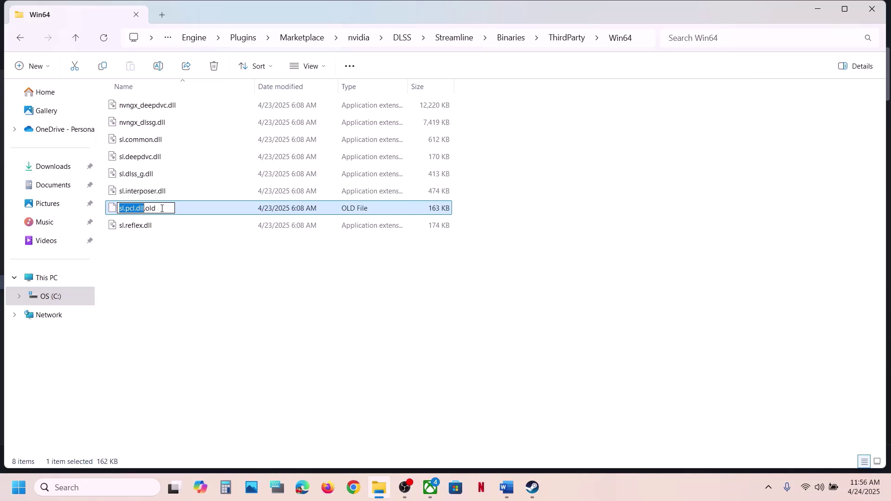
left_click(159, 209)
key("BackSpace")
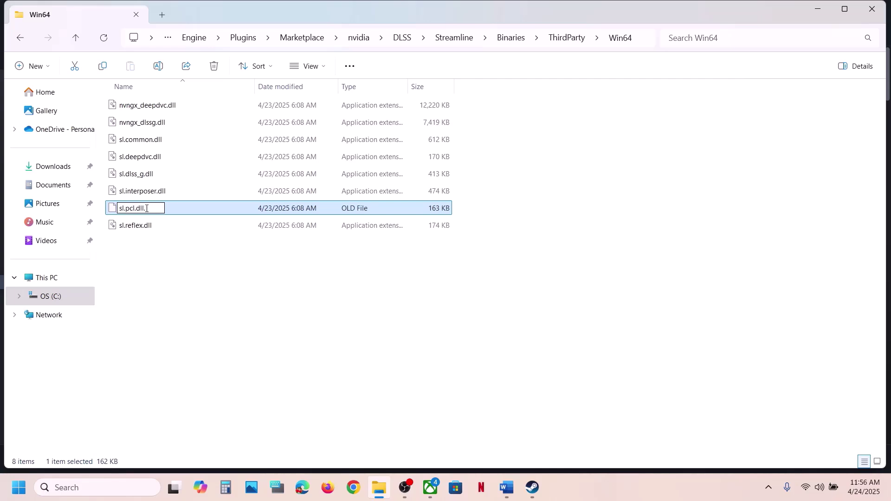
key("Return")
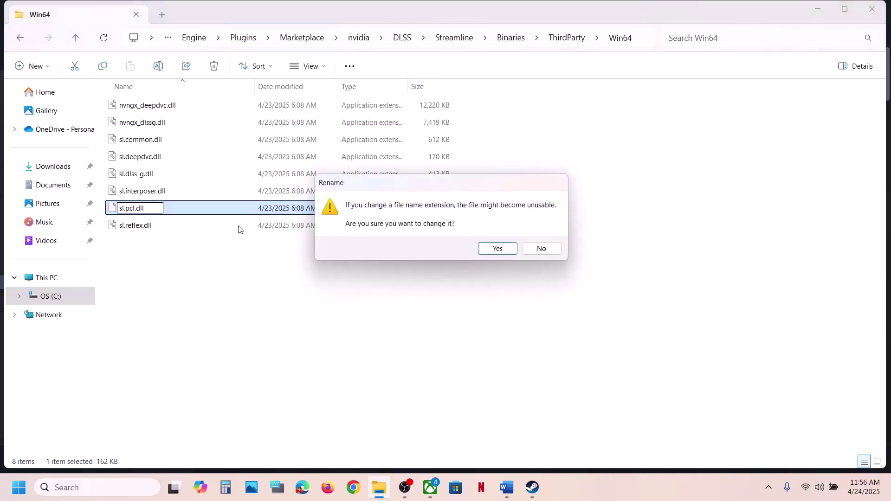
left_click(483, 249)
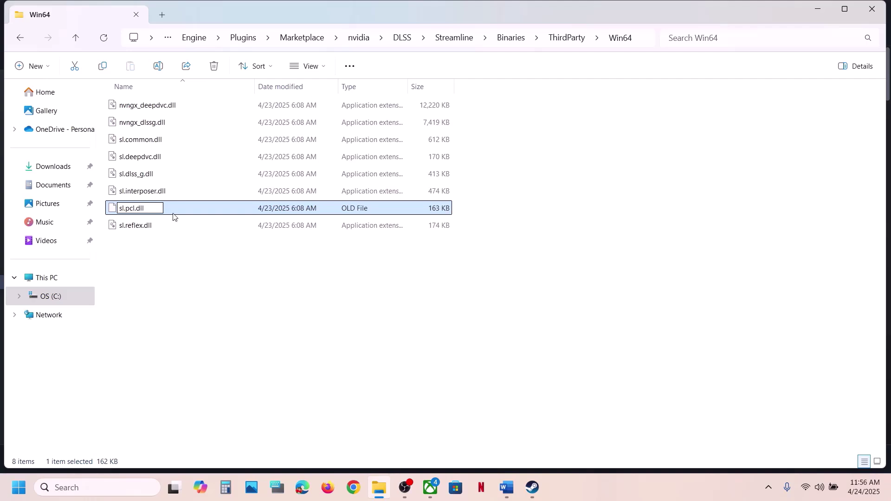
Step: Back up sl.pcl.dll by copying it to the desktop, replacing the existing file there
left_click(149, 212)
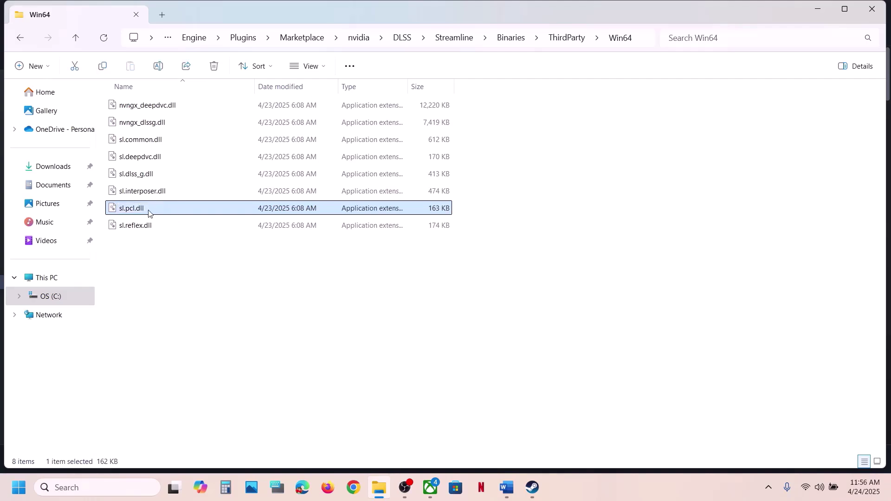
right_click(188, 215)
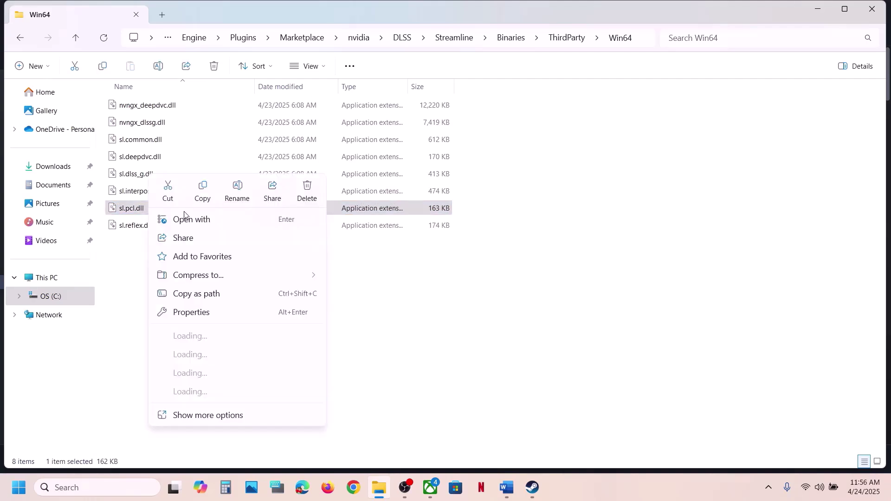
left_click(207, 200)
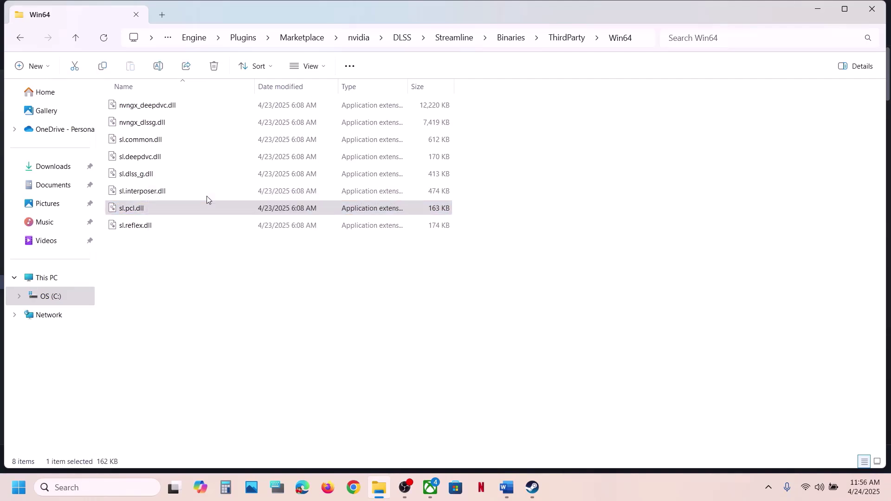
right_click(179, 212)
left_click(241, 186)
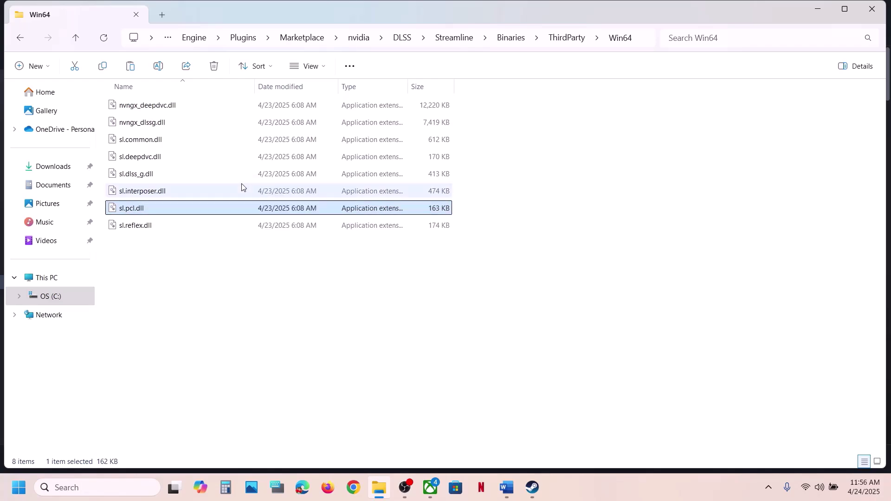
key("super+d")
key("ctrl+v")
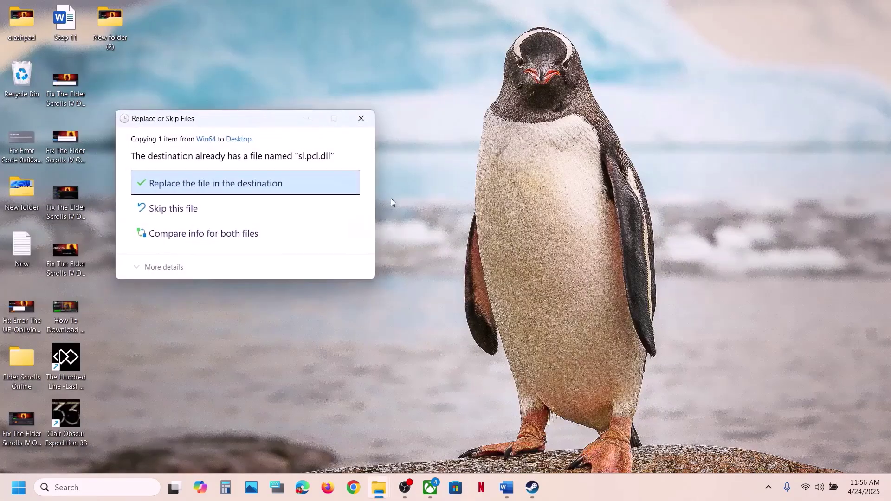
left_click(218, 184)
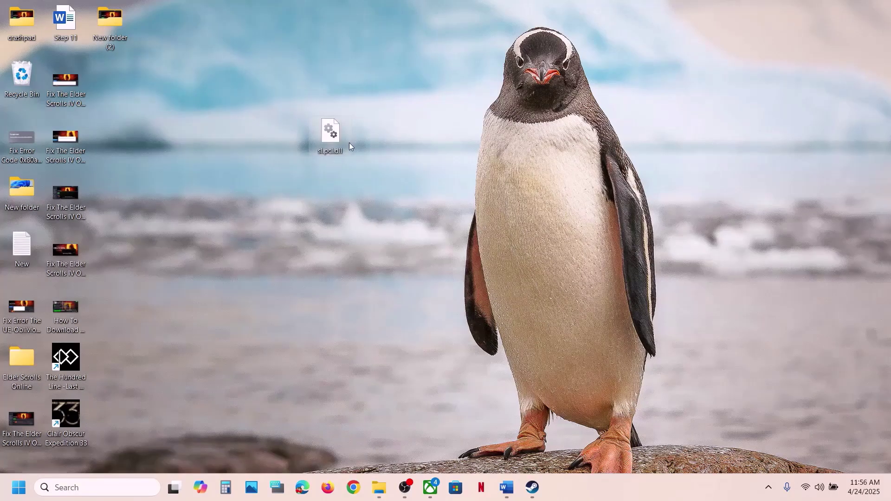
Step: Return to the game's Win64 folder and rename sl.pcl.dll as sl.pcl.dll.old
left_click(380, 487)
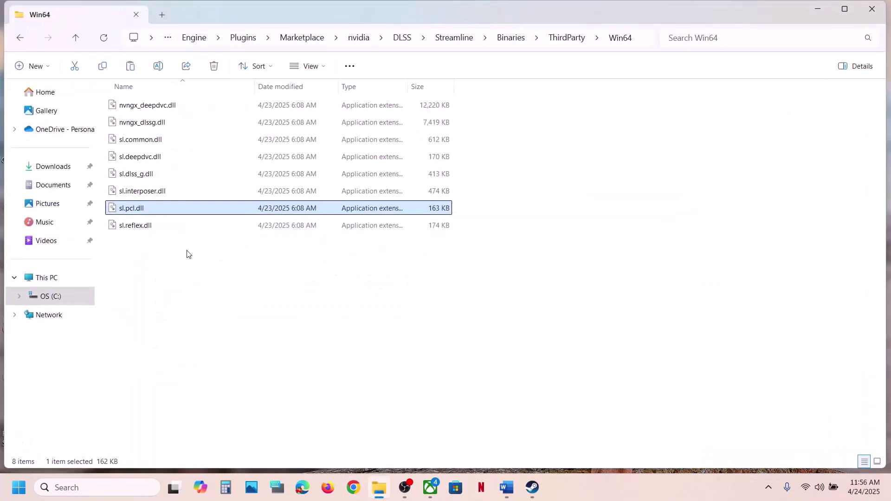
right_click(147, 215)
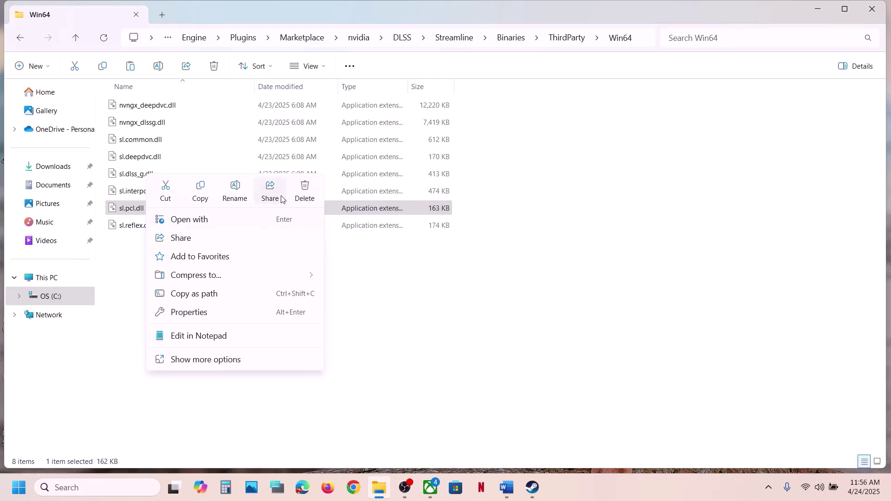
left_click(235, 192)
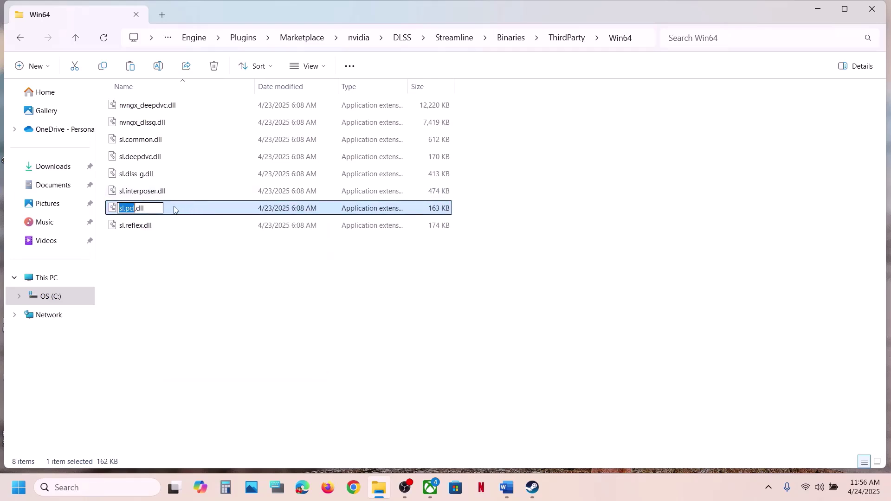
left_click(158, 207)
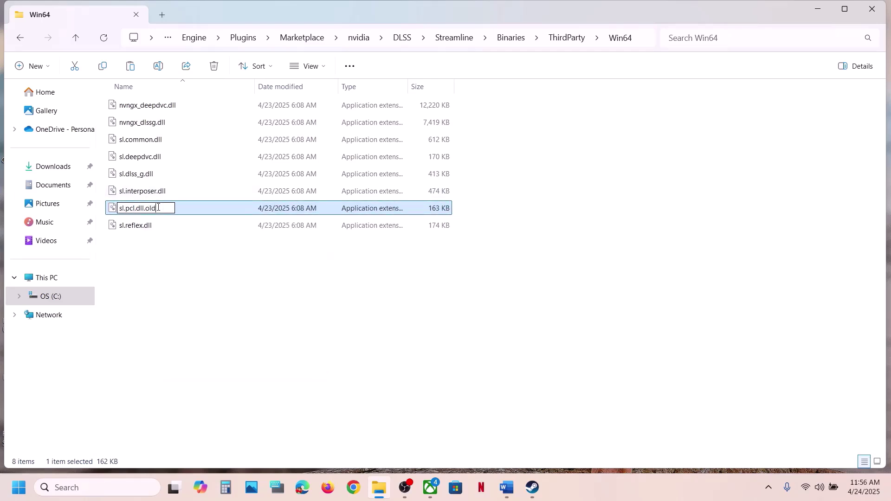
key("Return")
left_click(199, 300)
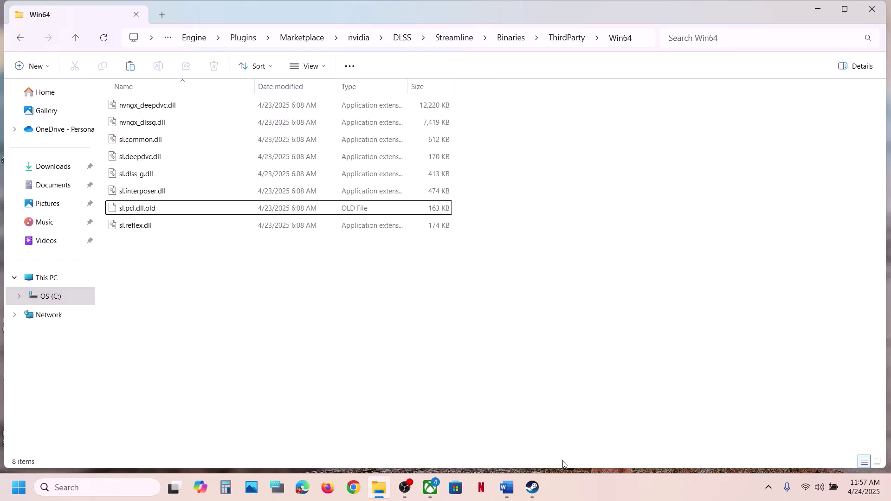
Step: Switch to the Word notes and review the Xbox installation path of the Win64 folder listed under Step 1
left_click(511, 493)
left_click(532, 487)
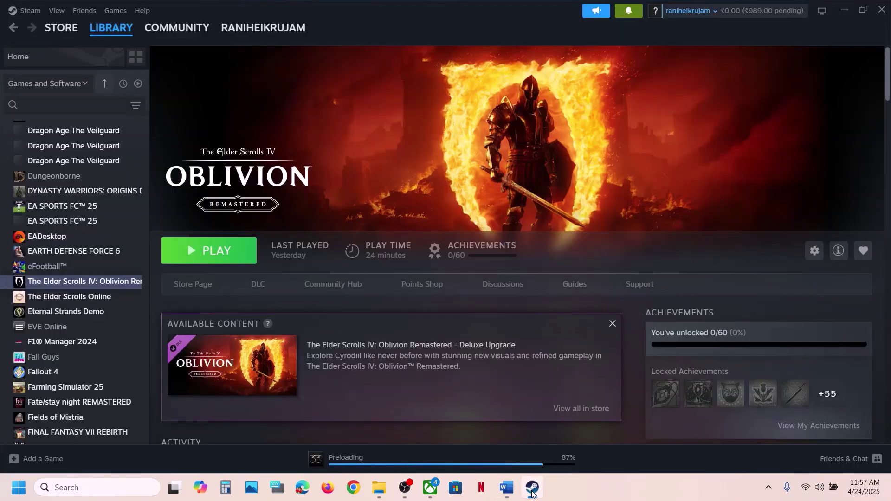
left_click(510, 495)
scroll(364, 237, "down", 5)
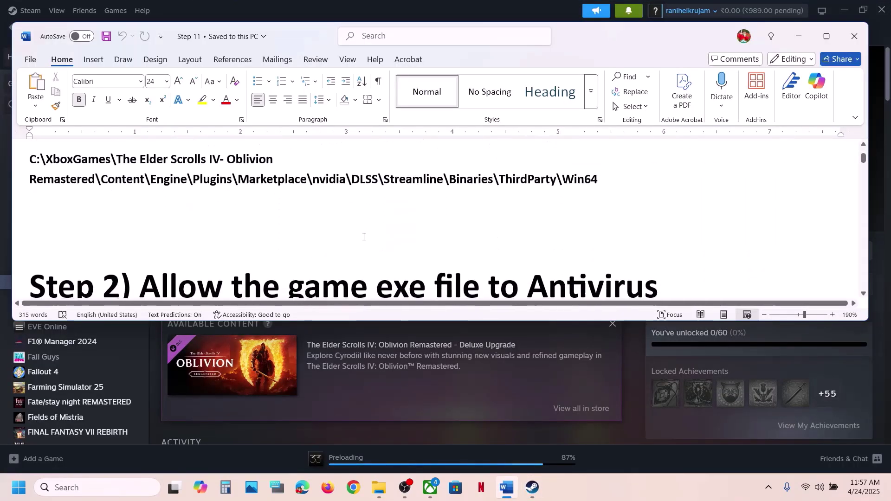
scroll(364, 237, "up", 3)
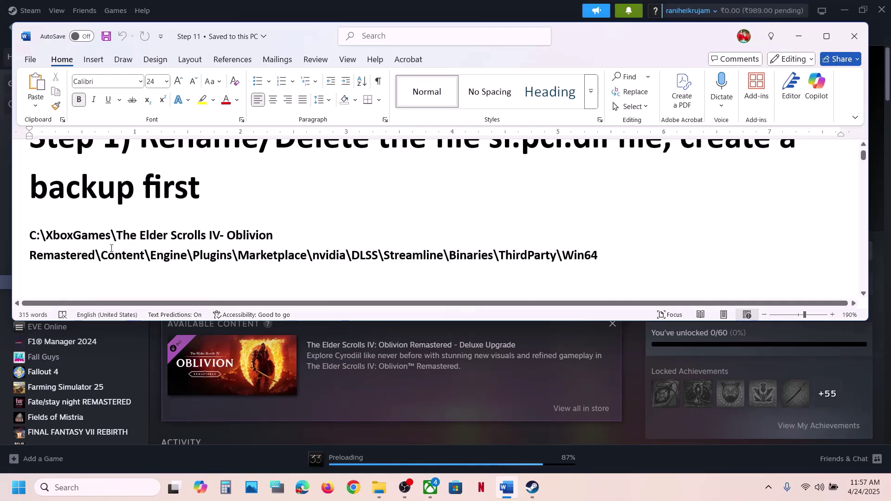
left_click_drag(110, 247, 556, 256)
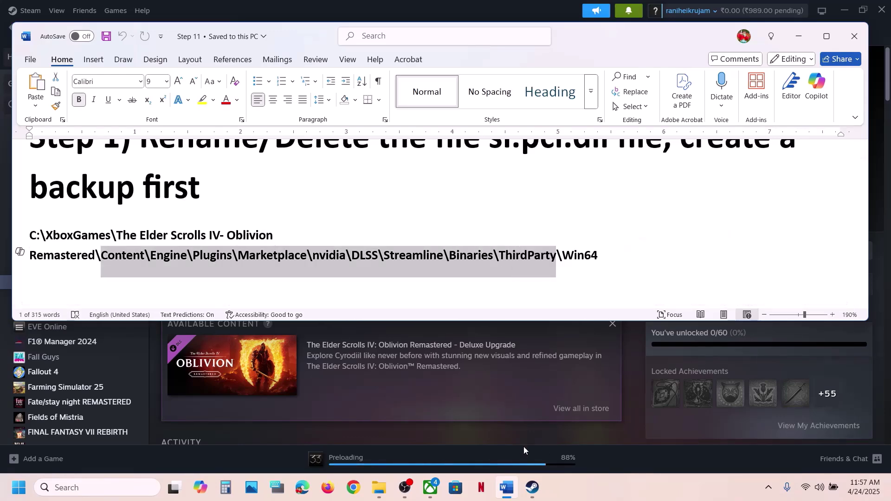
Step: Switch to the Xbox app and open the management options for The Elder Scrolls IV: Oblivion Remastered
left_click(431, 488)
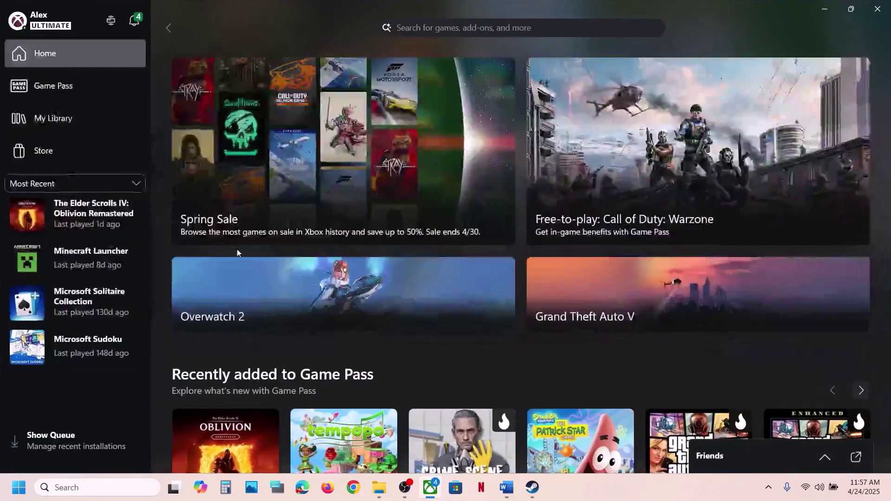
mouse_move(98, 225)
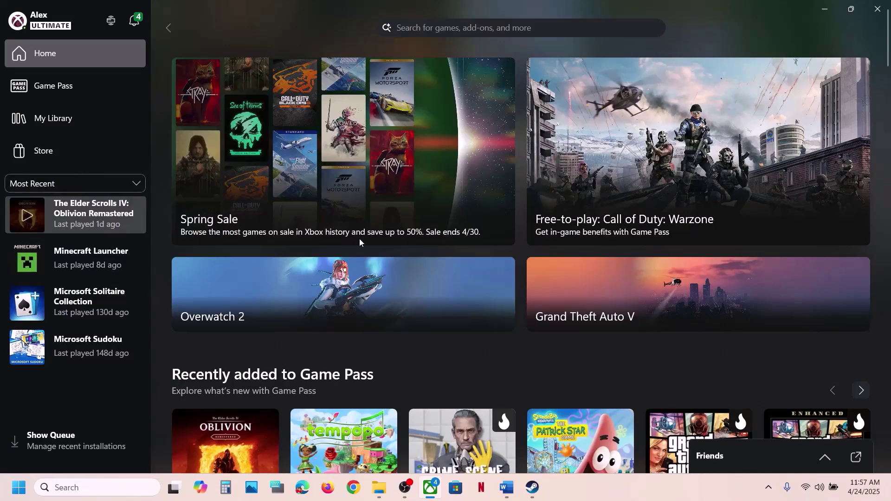
left_click(124, 212)
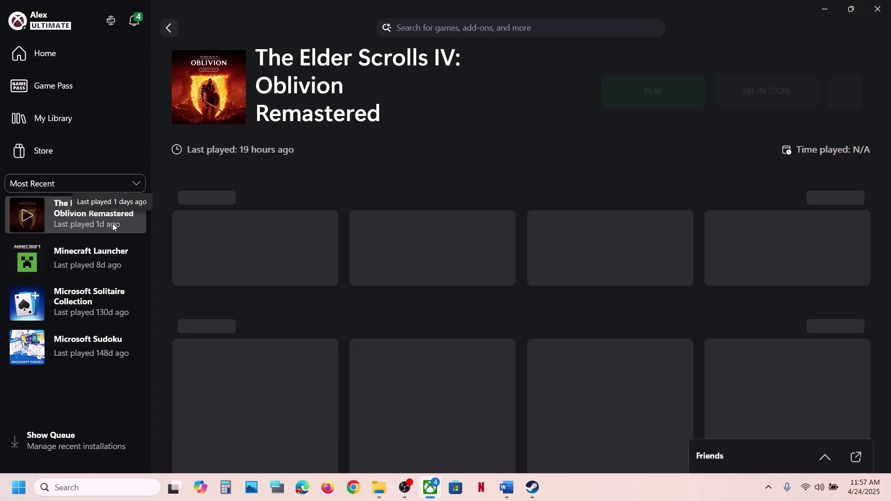
right_click(113, 224)
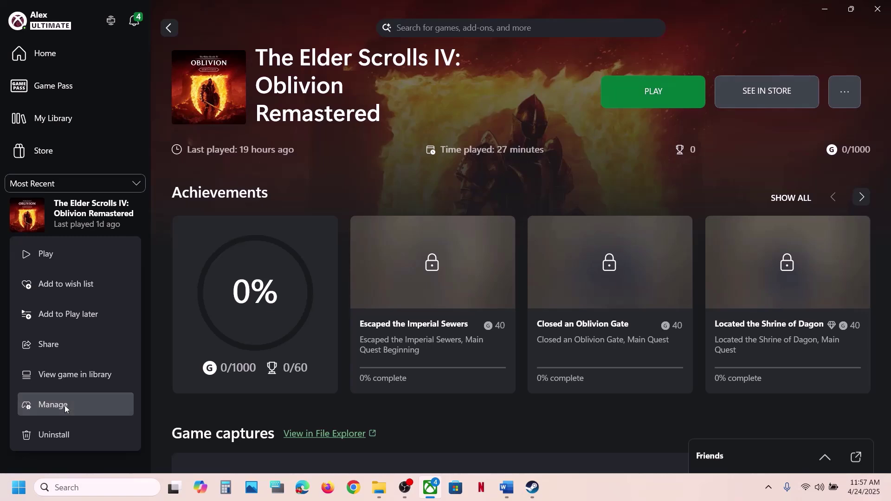
left_click(65, 405)
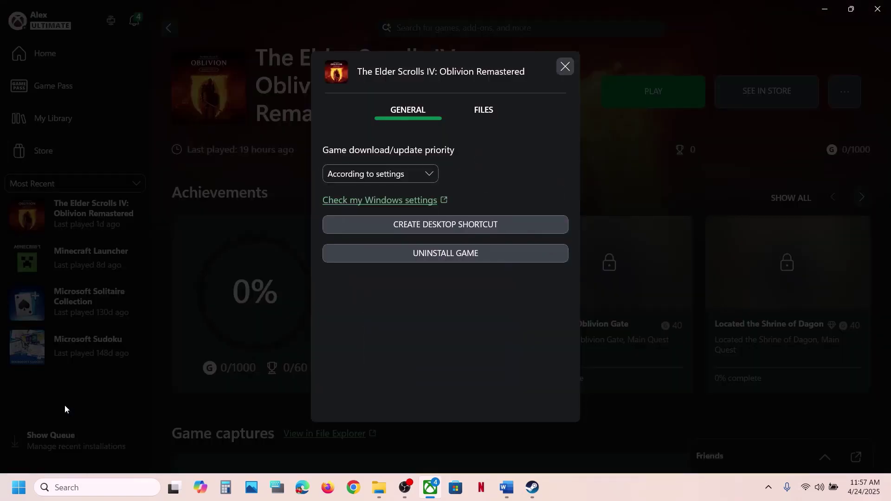
Step: Browse the game's installed files from the Xbox app and open The Elder Scrolls IV- Oblivion Remastered\Content\Engine\Plugins
left_click(471, 105)
left_click(518, 192)
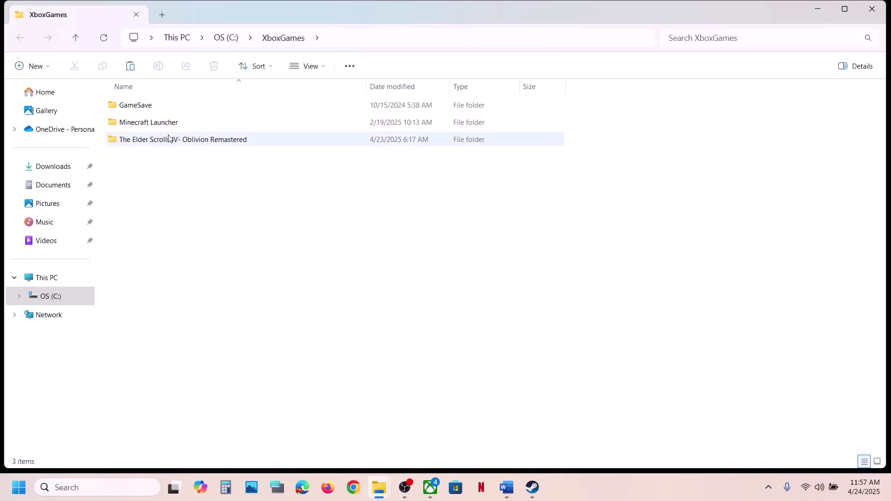
double_click(165, 139)
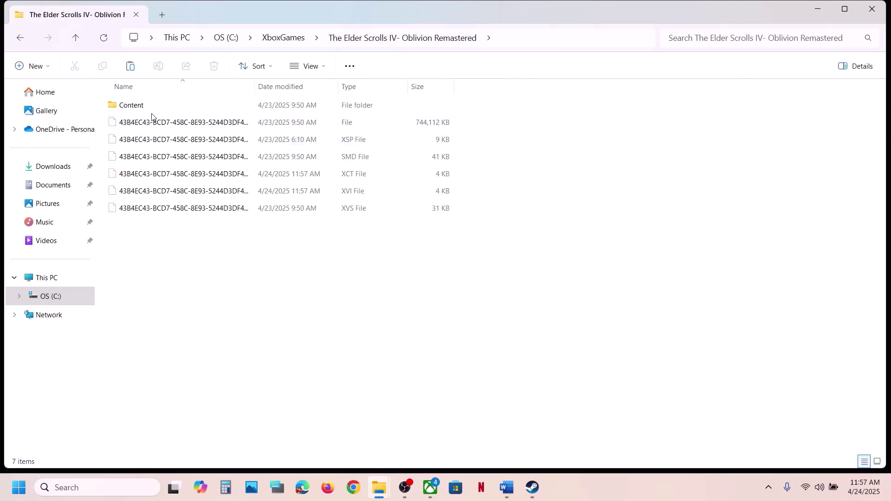
double_click(148, 110)
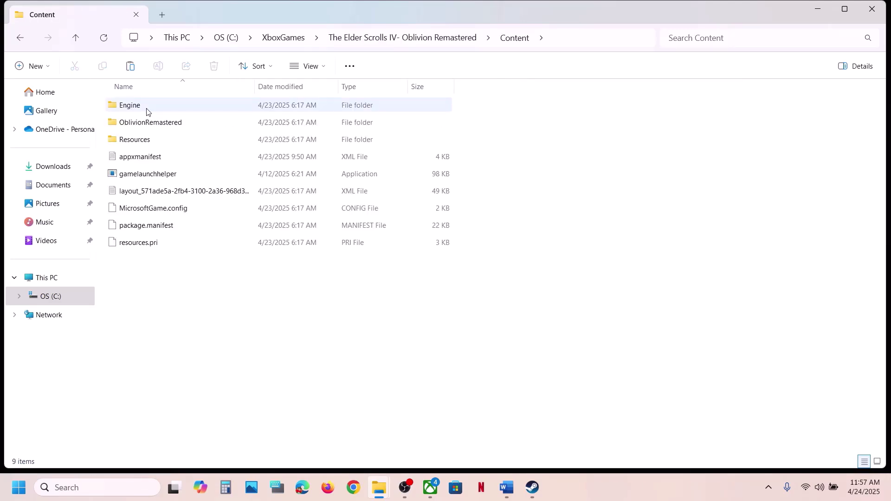
double_click(148, 111)
double_click(135, 140)
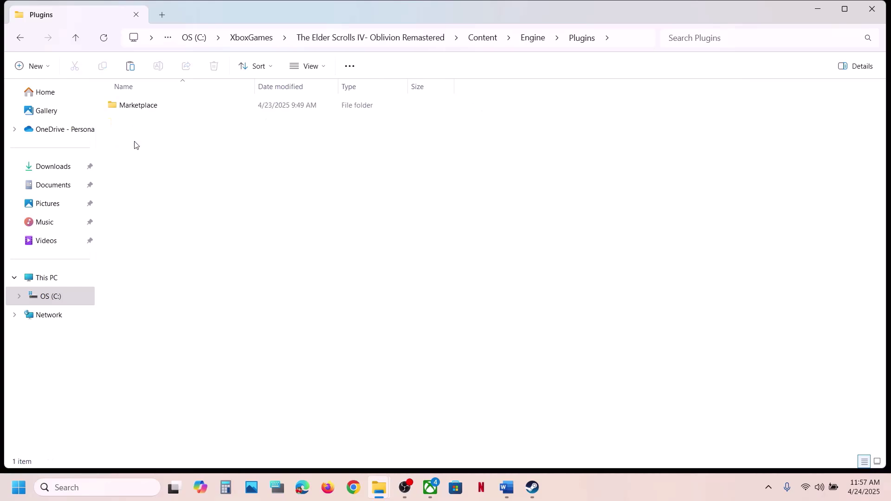
Step: Open the Win64 folder under Plugins by following Marketplace\nvidia\DLSS\Streamline\Binaries\ThirdParty
left_click(137, 106)
double_click(138, 107)
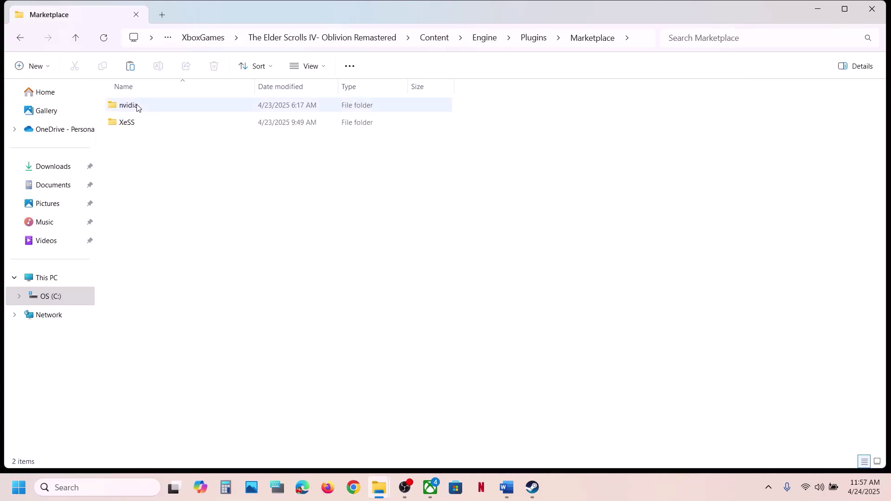
double_click(129, 105)
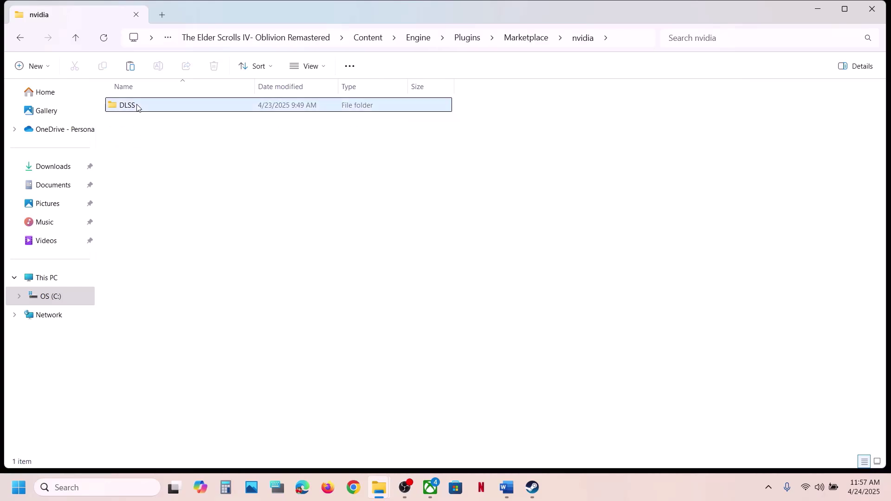
double_click(128, 105)
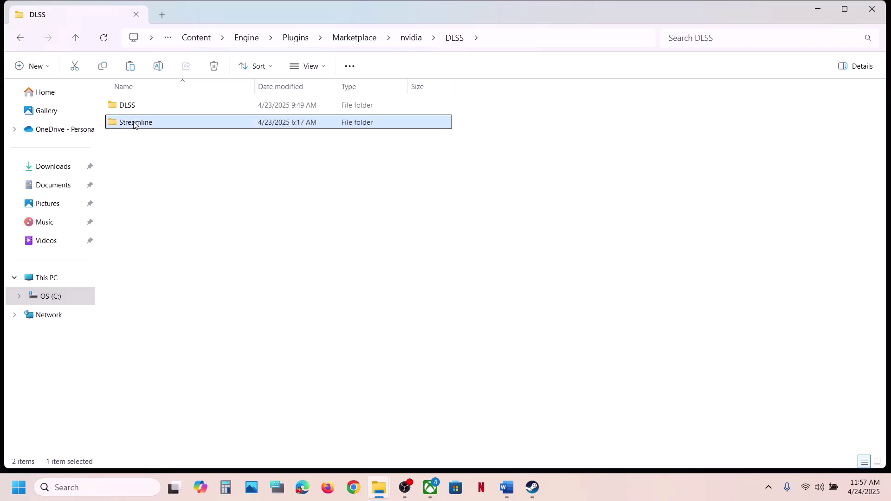
double_click(136, 123)
double_click(167, 105)
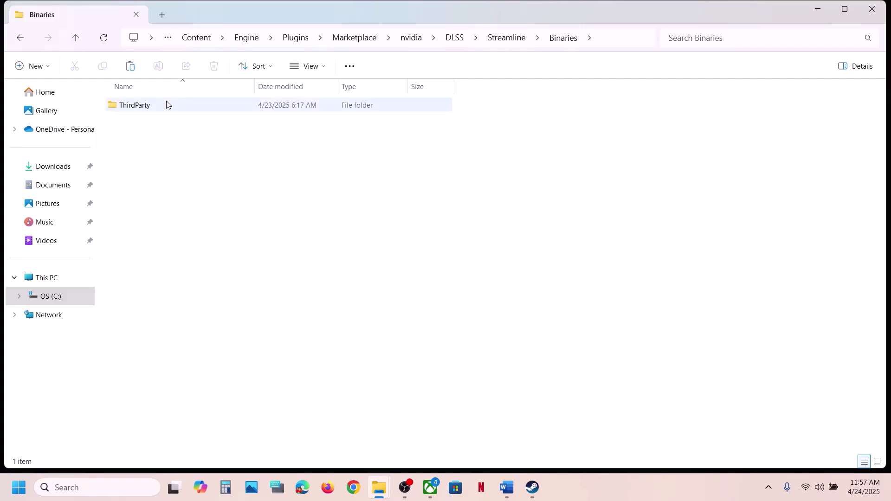
double_click(167, 104)
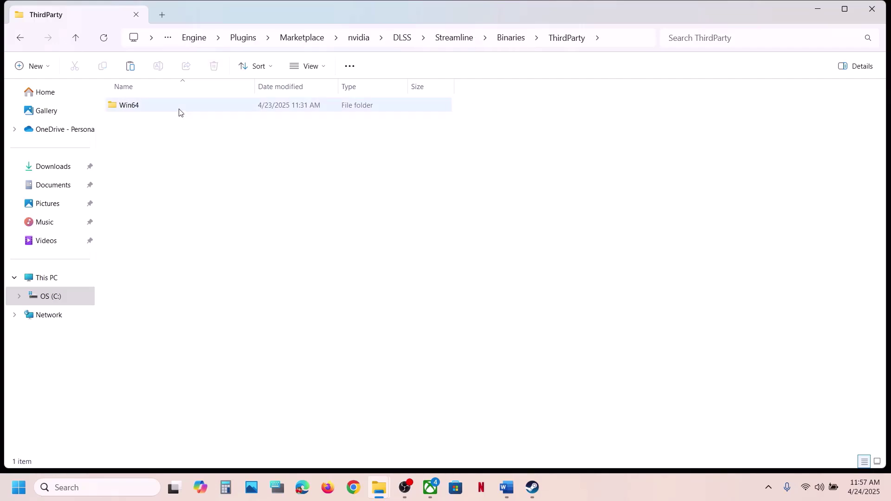
double_click(179, 111)
Step: Review the file actions available for sl.pcl.dll without applying any, and close the folder and the game's management options
left_click(149, 210)
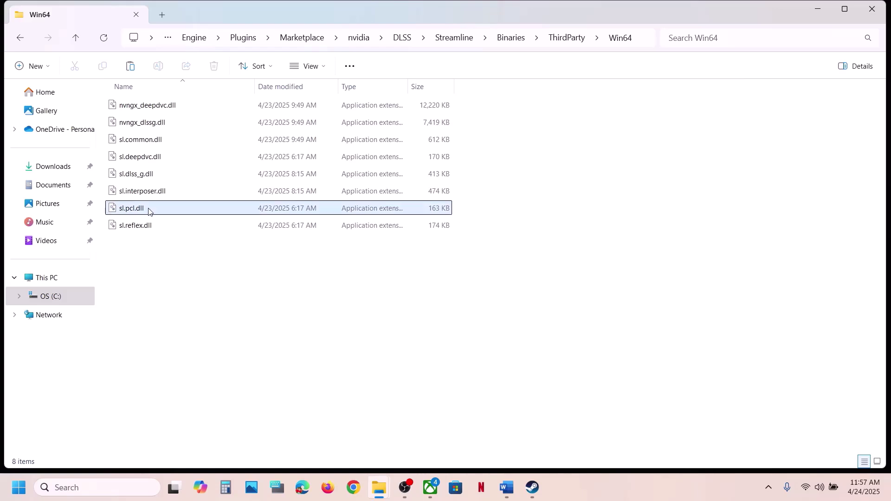
right_click(148, 210)
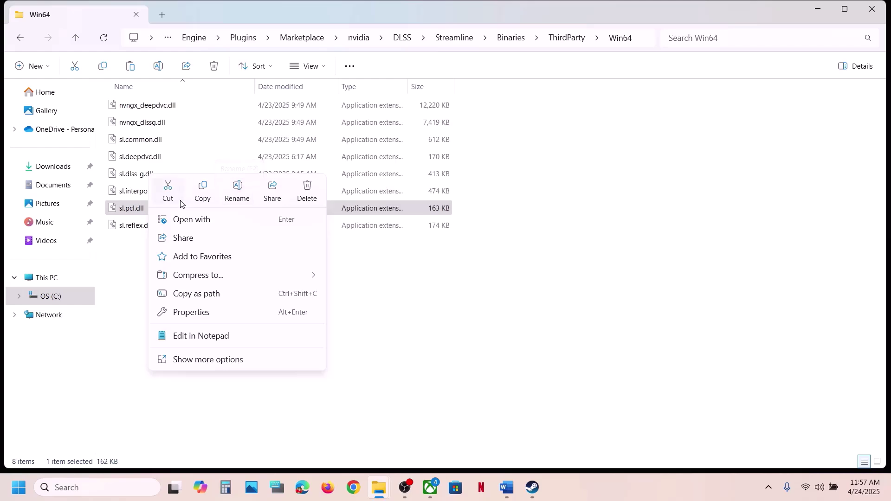
left_click(133, 272)
left_click(130, 273)
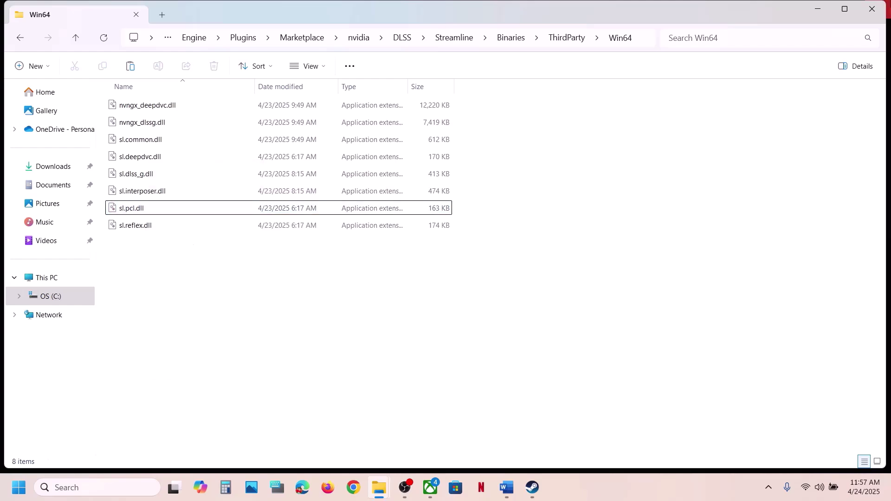
left_click(872, 6)
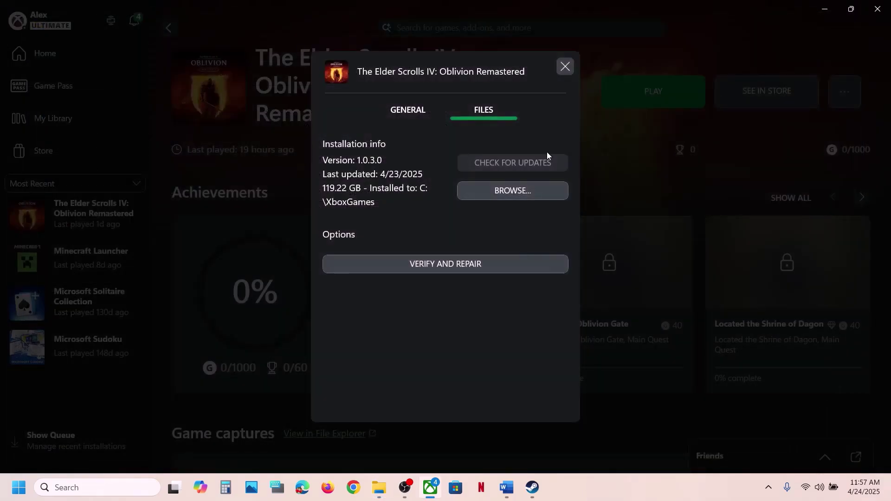
left_click(566, 59)
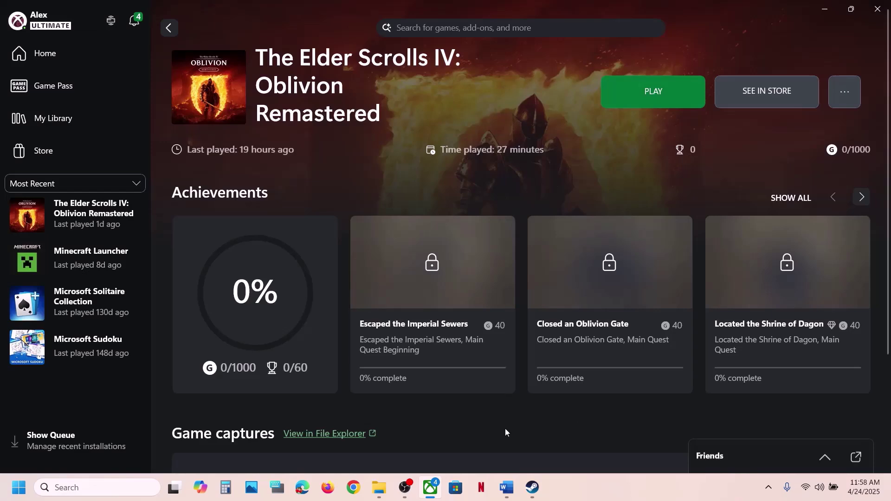
Step: Switch to the Word notes and review Step 2 on allowing the game exe file through antivirus, Windows Security and firewall
left_click(507, 493)
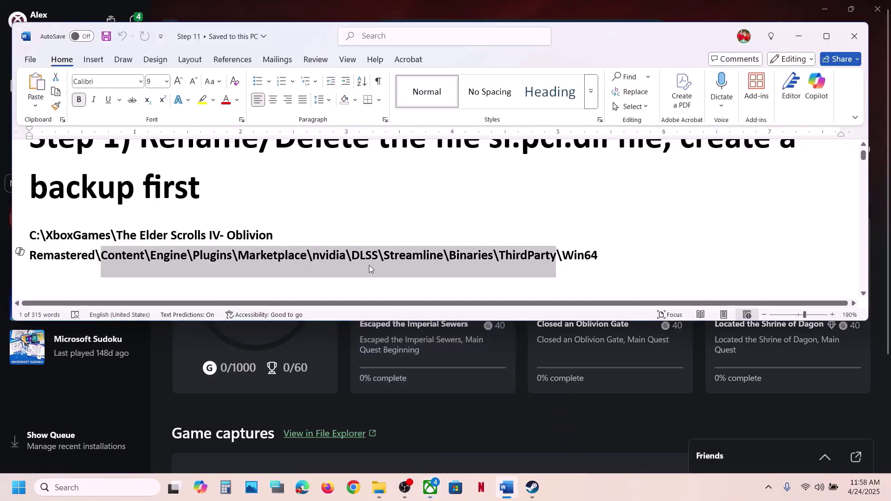
scroll(369, 266, "down", 3)
scroll(370, 266, "down", 3)
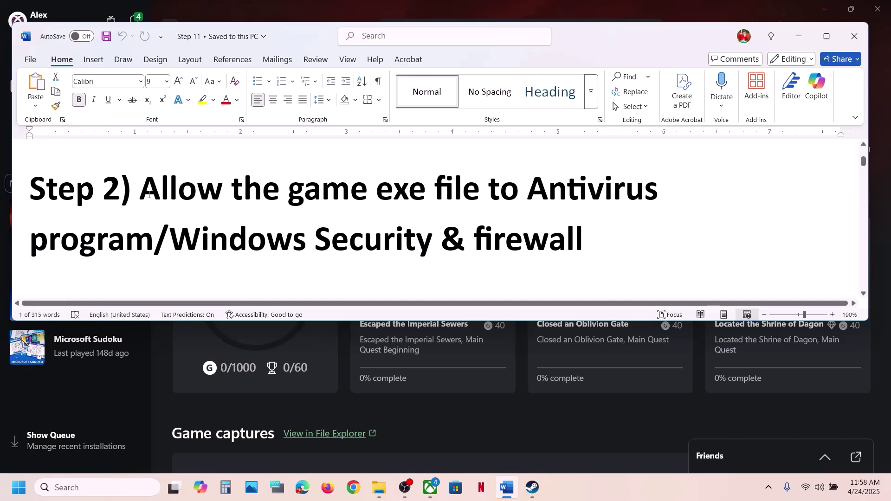
left_click_drag(149, 194, 154, 242)
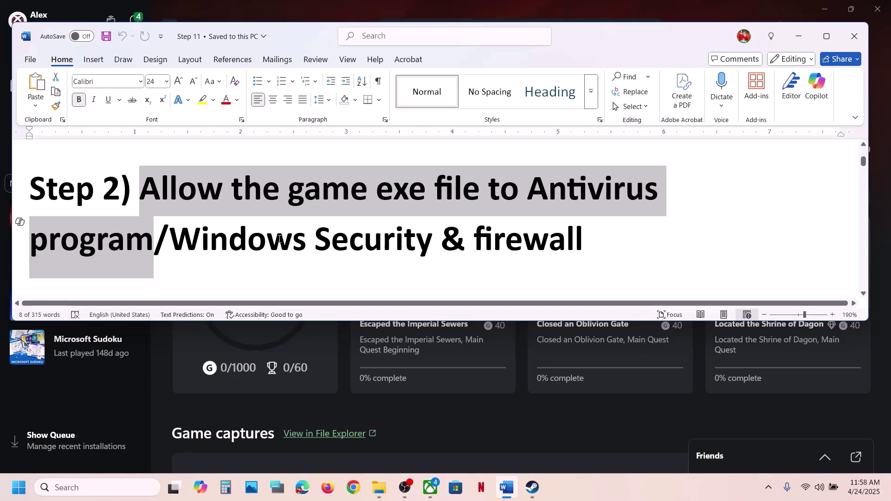
left_click_drag(280, 239, 443, 246)
Step: Switch to Windows Settings and open Virus & threat protection in Windows Security from the Privacy & security settings
key("super+i")
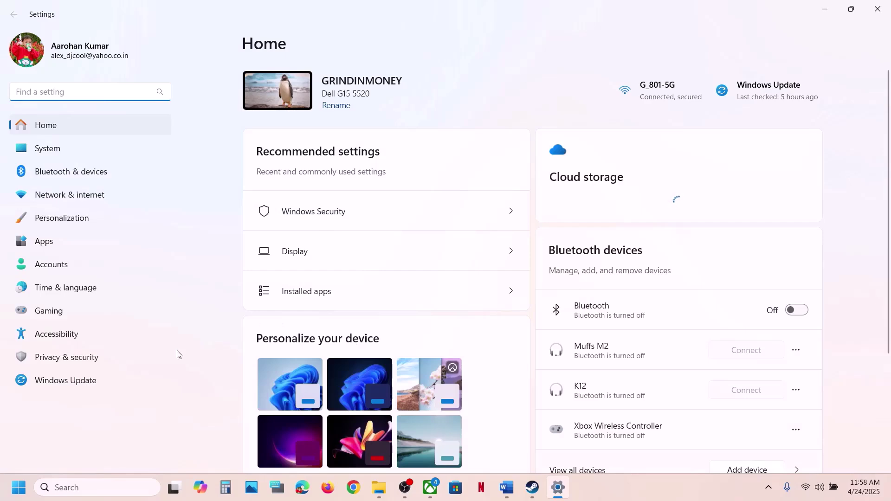
left_click(123, 355)
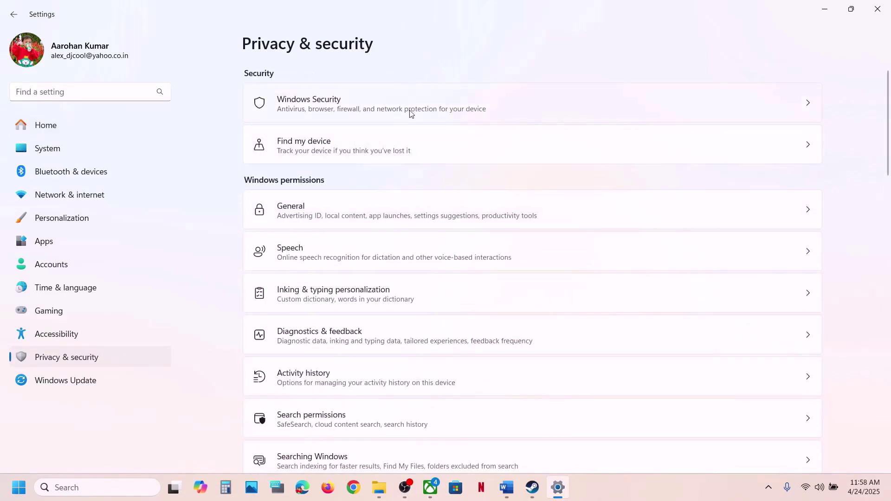
left_click(372, 113)
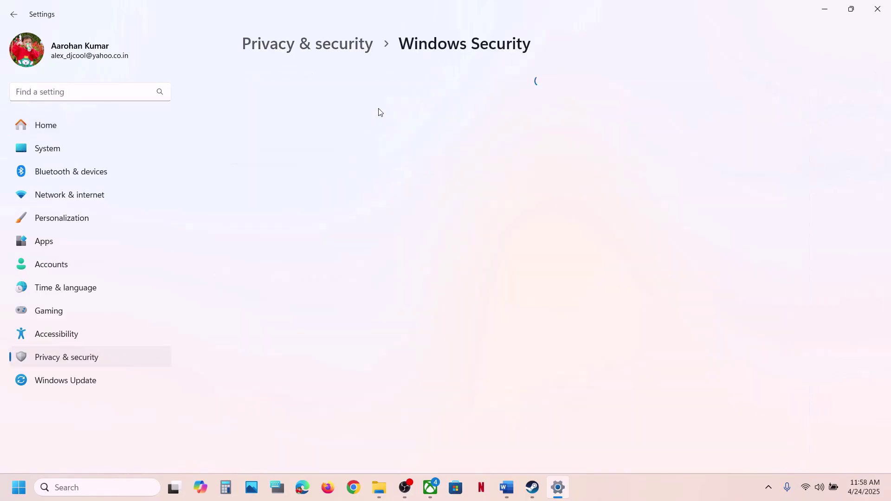
left_click(326, 173)
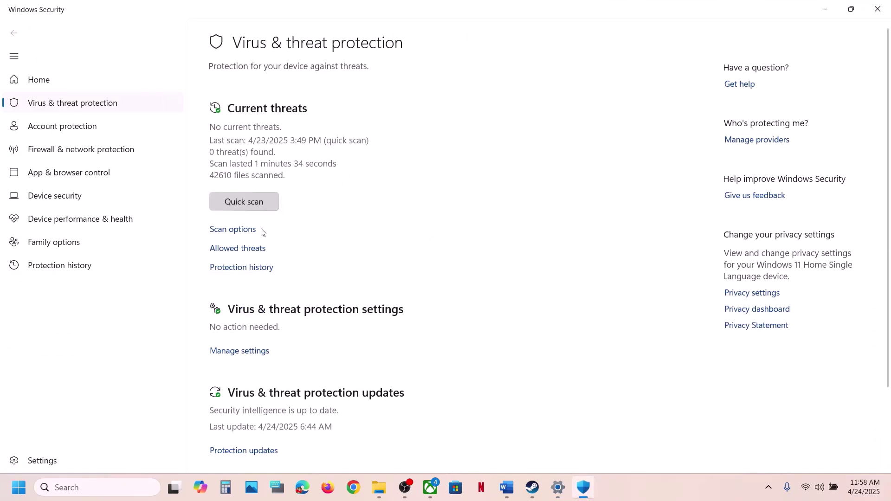
Step: Open the protection history and examine which app was blocked in the newest "Protected folder access blocked" entry
left_click(246, 269)
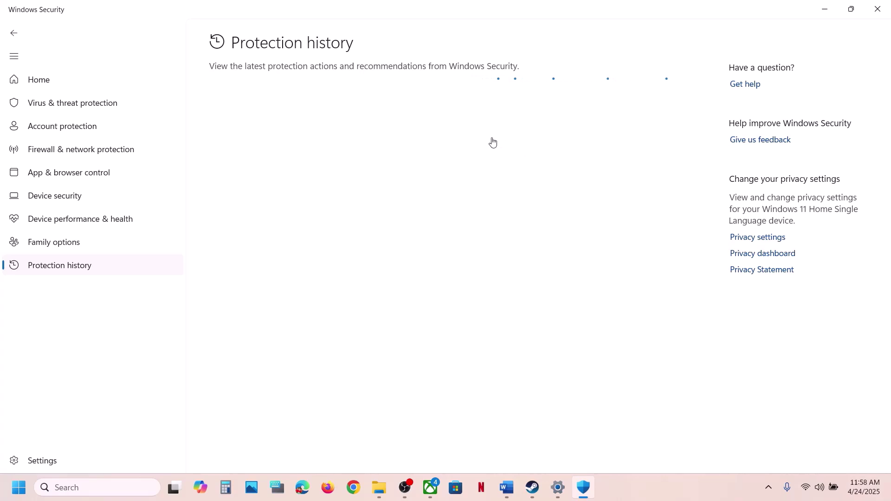
left_click(642, 481)
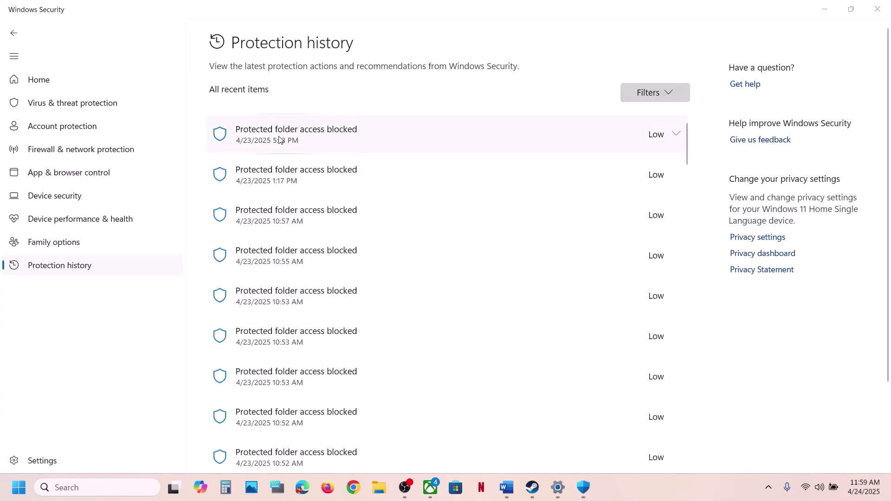
left_click(677, 135)
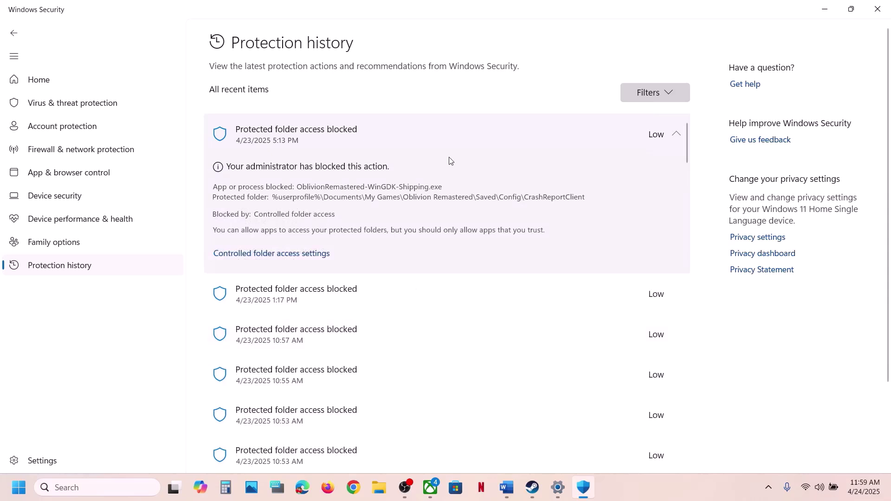
left_click_drag(300, 186, 439, 190)
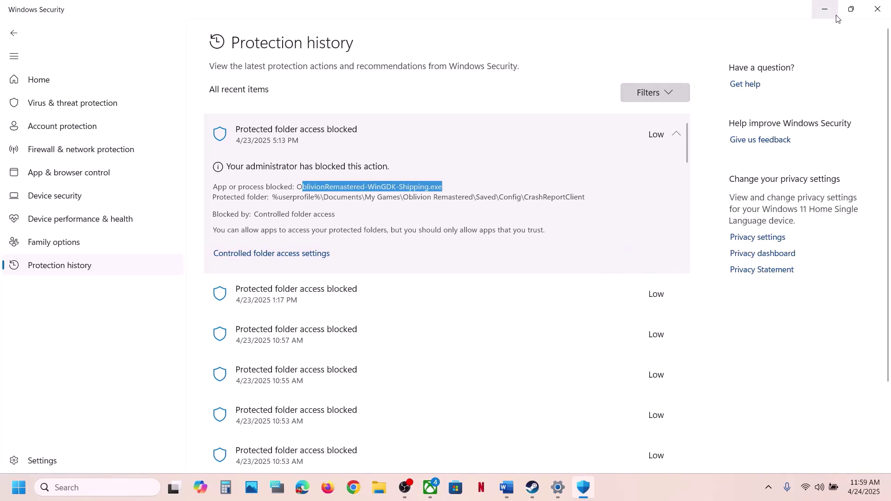
Step: Open the list of apps allowed through Controlled folder access in the Ransomware protection settings
left_click(78, 103)
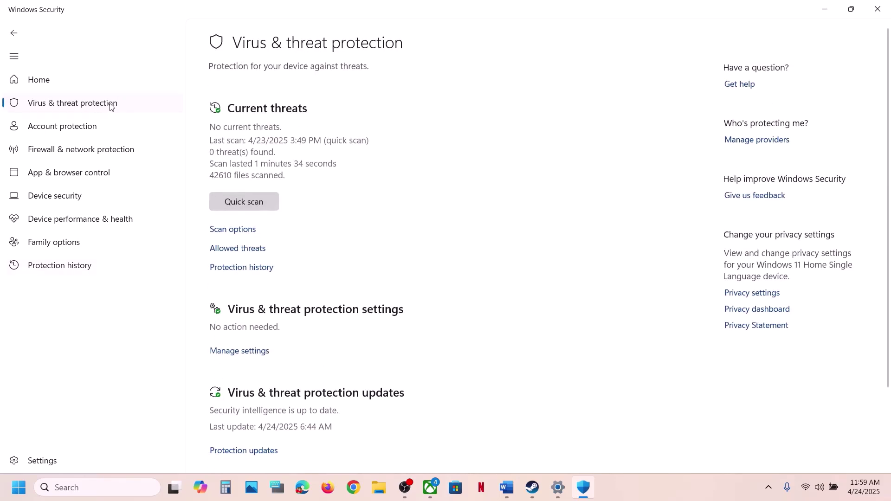
scroll(189, 146, "down", 3)
scroll(285, 430, "up", 1)
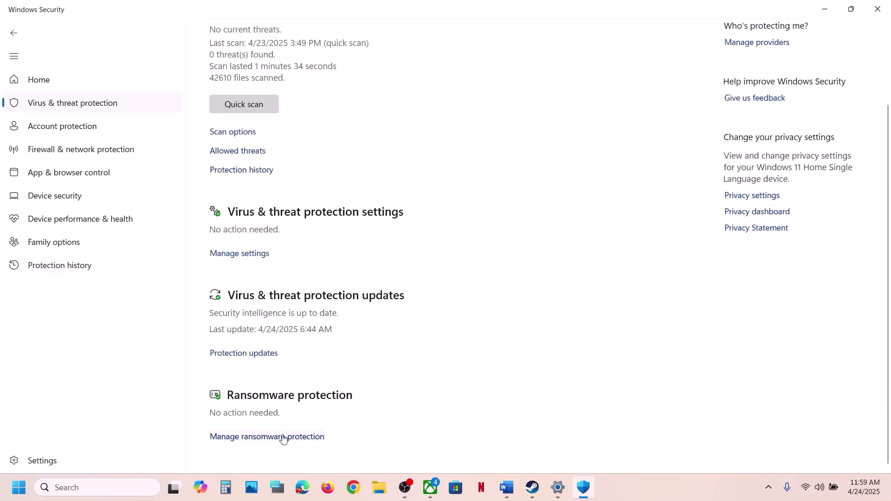
left_click(275, 437)
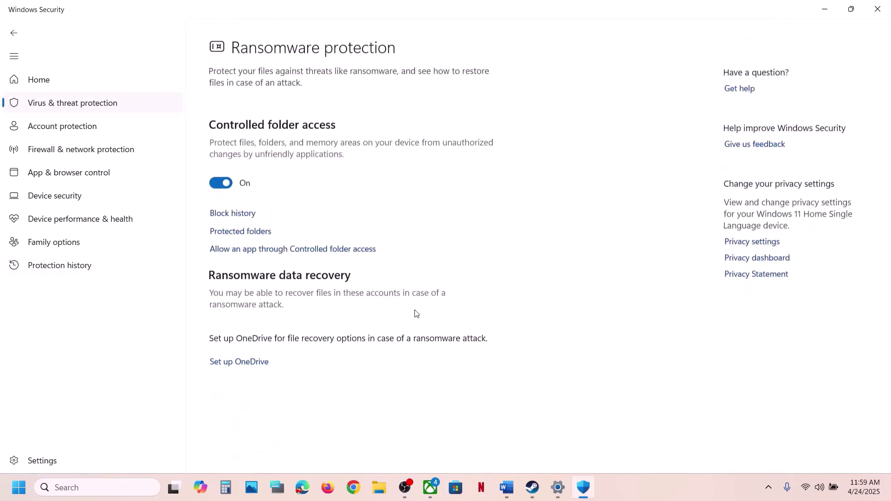
left_click(329, 246)
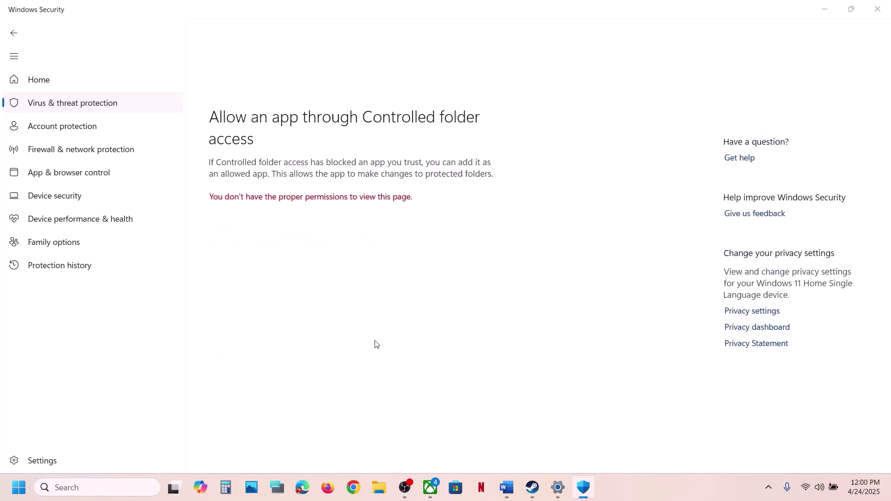
scroll(297, 111, "down", 2)
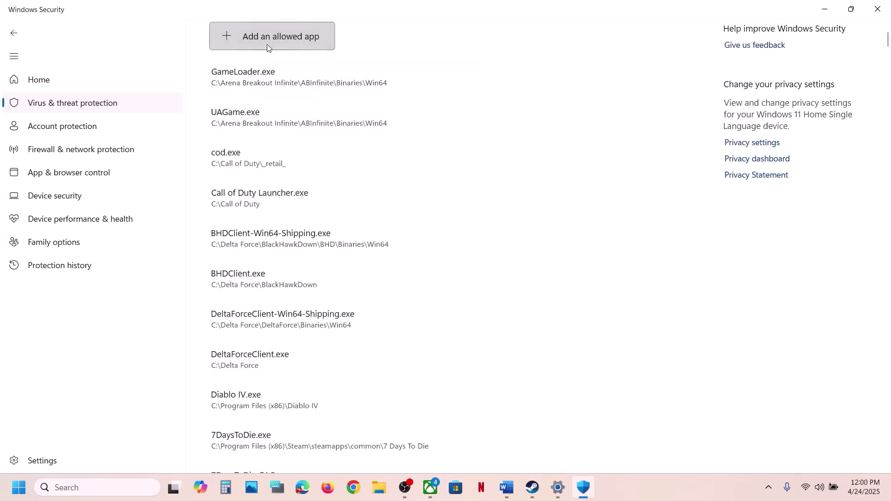
Step: Add the OblivionRemastered application from Steam's steamapps\common\Oblivion Remastered folder as an allowed app
left_click(298, 43)
left_click(289, 84)
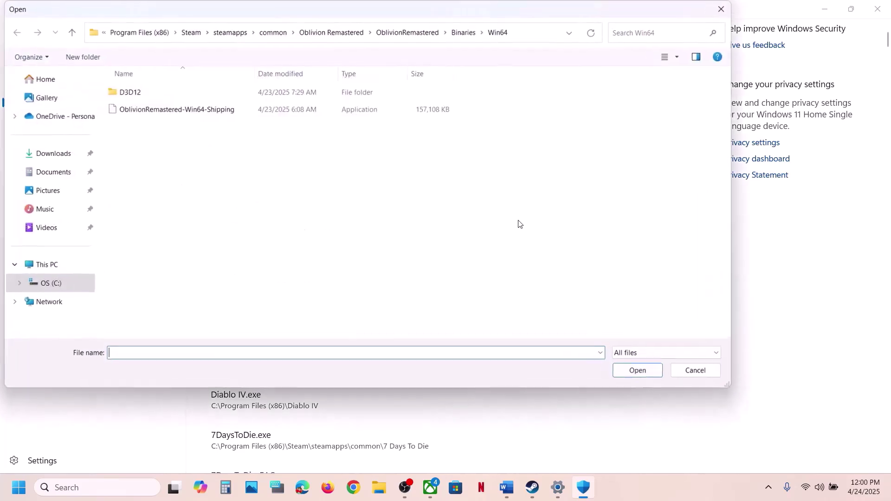
left_click(336, 37)
left_click(462, 34)
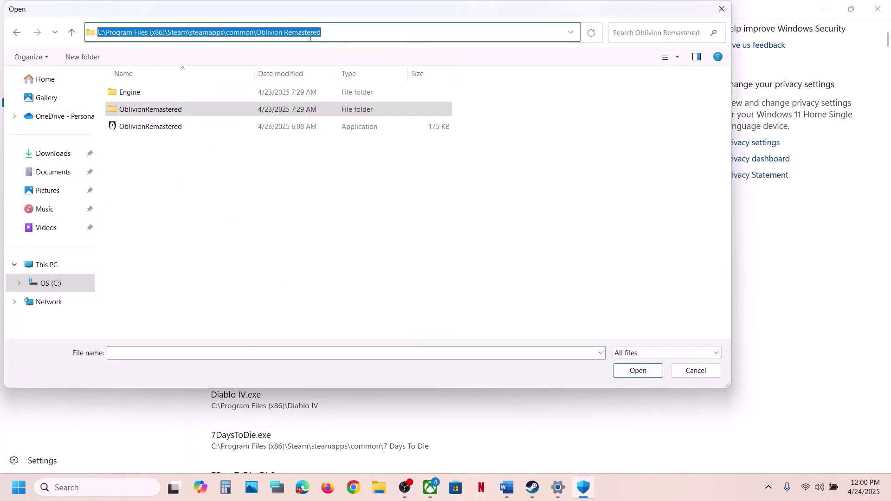
left_click(160, 127)
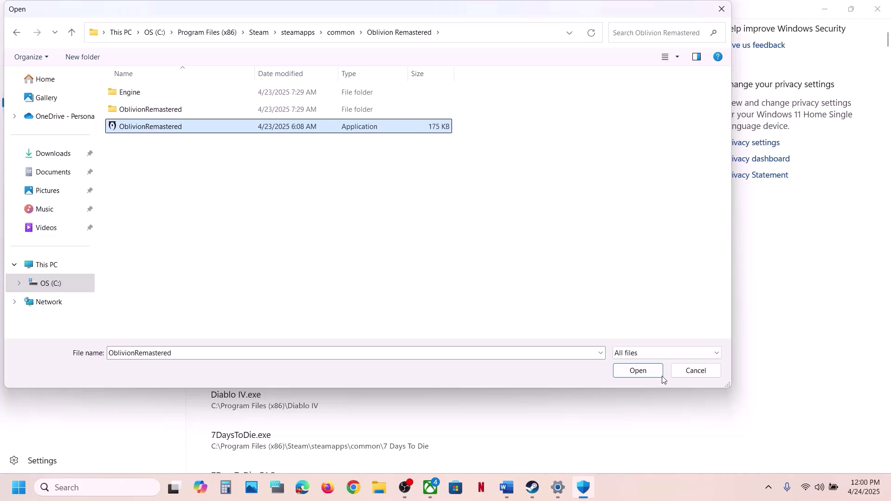
left_click(641, 373)
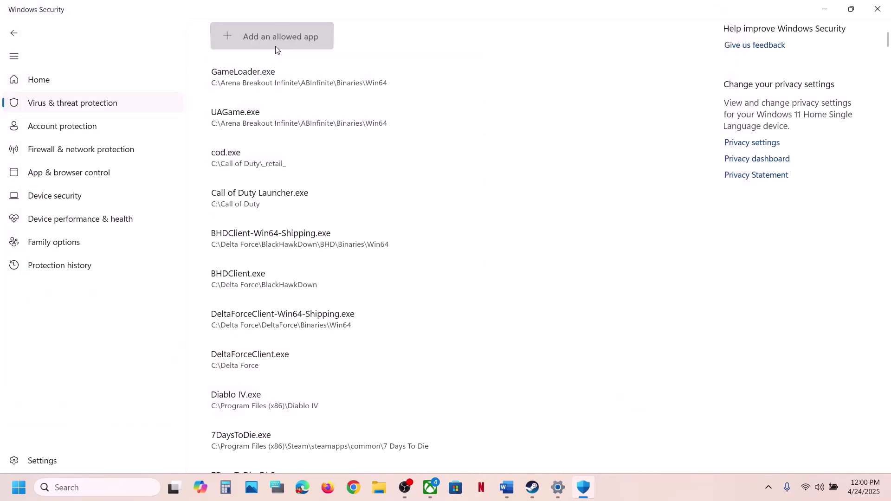
Step: Add OblivionRemastered-Win64-Shipping from the OblivionRemastered\Binaries\Win64 folder as an allowed app for Controlled folder access
left_click(276, 46)
left_click(287, 82)
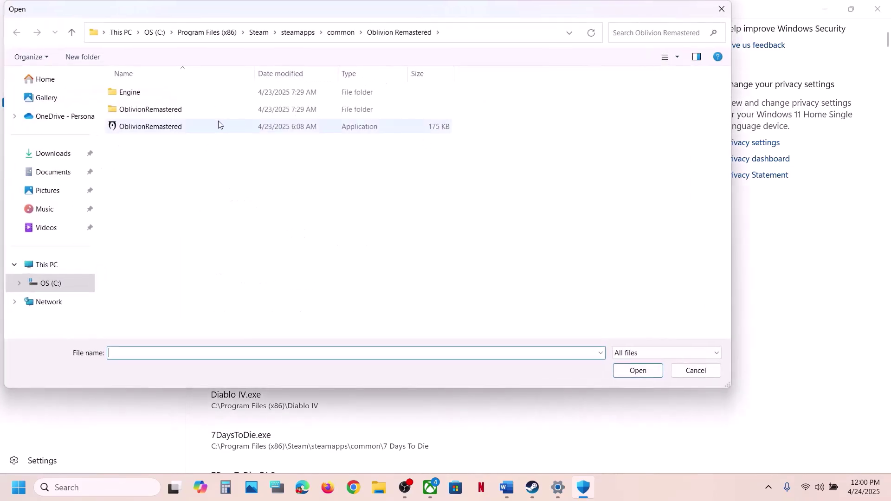
double_click(189, 109)
double_click(163, 92)
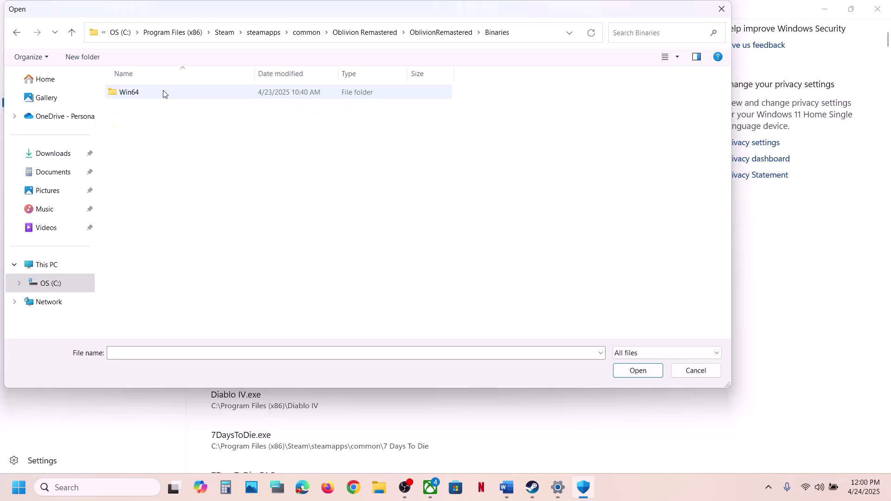
double_click(162, 92)
left_click(184, 116)
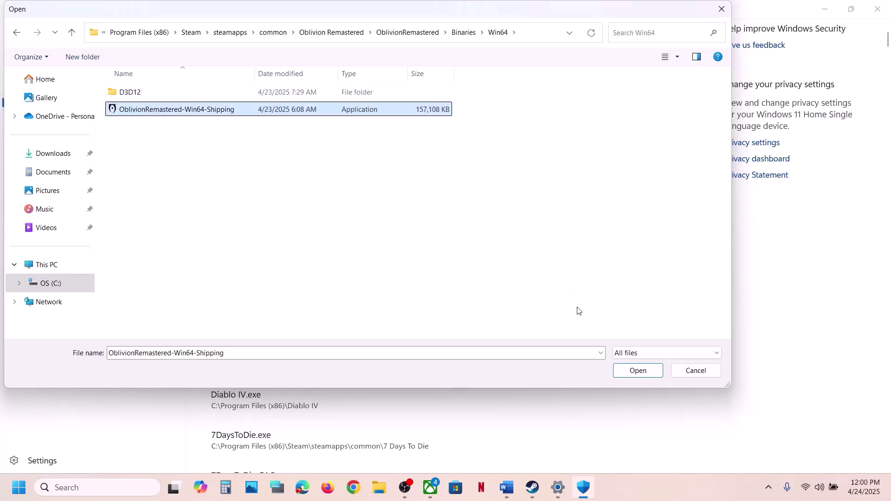
left_click(638, 371)
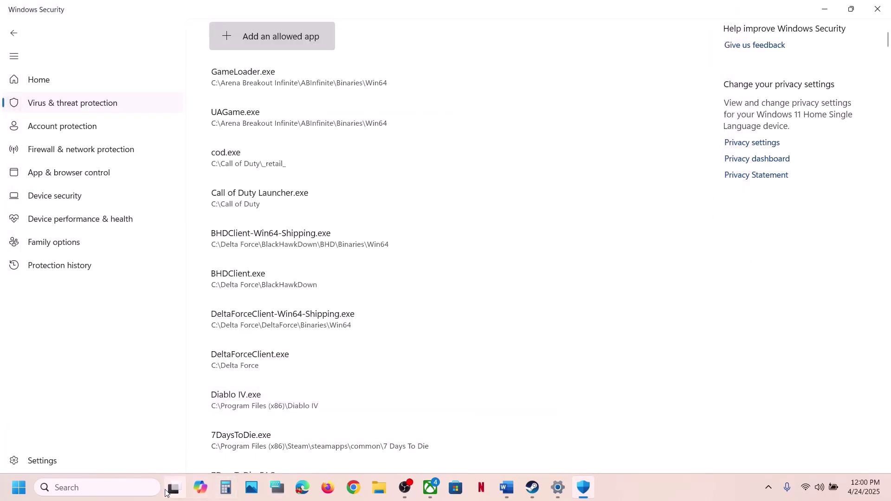
Step: Open Windows Defender Firewall in Control Panel's System and Security section and show its list of allowed apps and features
left_click(140, 489)
type("contr")
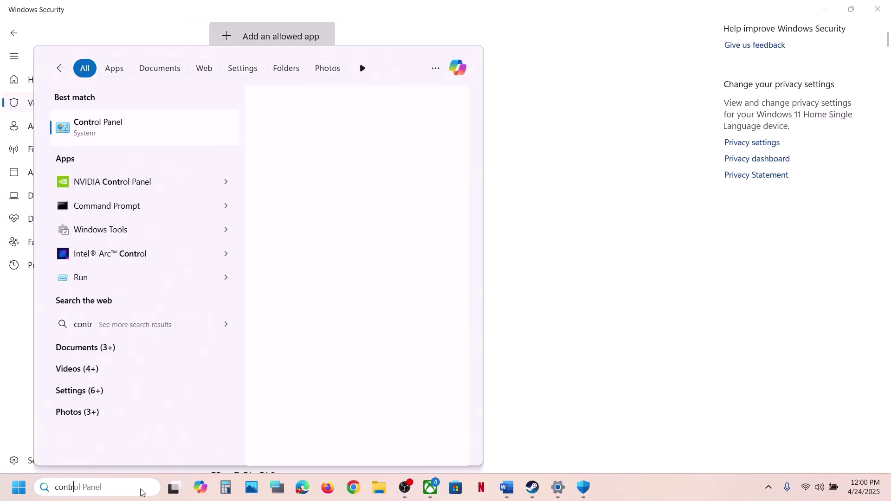
type("ol")
key("Return")
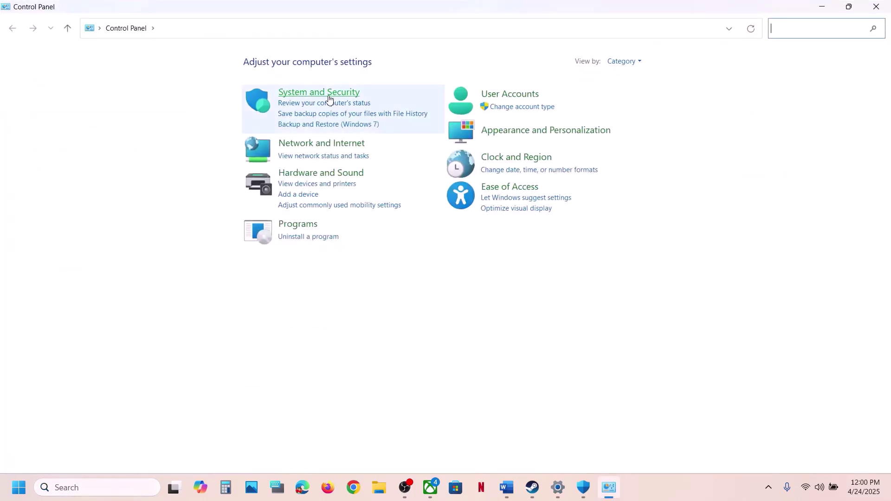
left_click(328, 99)
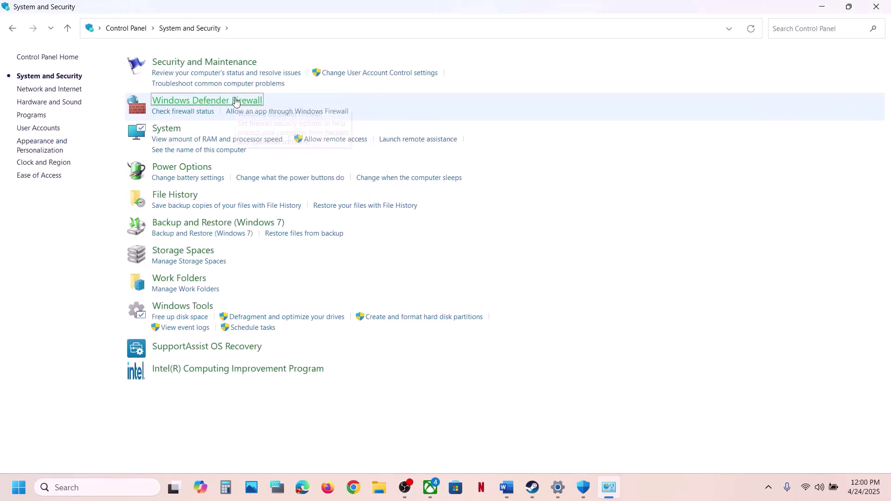
left_click(236, 102)
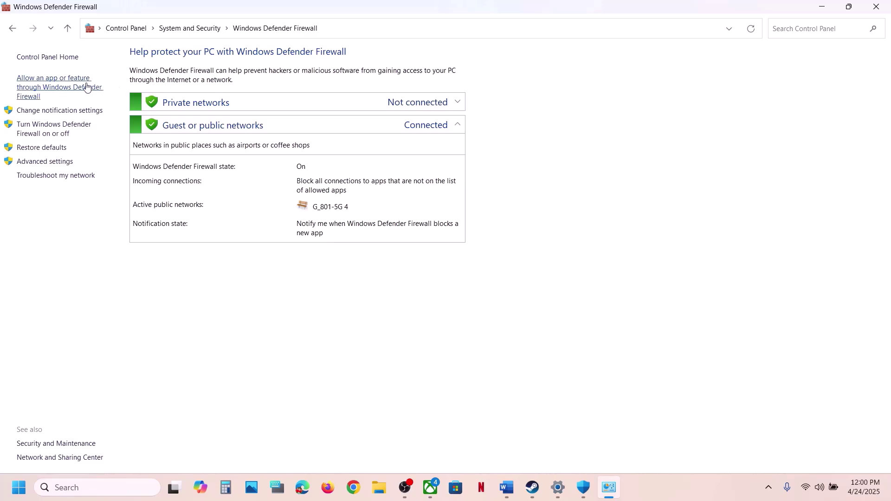
left_click(87, 88)
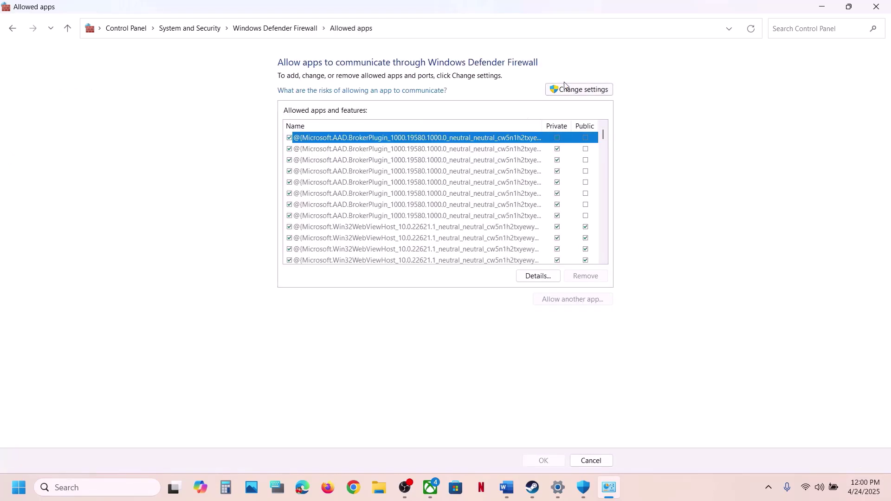
Step: Try to allow the OblivionRemastered application from Steam's steamapps\common\Oblivion Remastered folder through the firewall
left_click(565, 87)
left_click(580, 300)
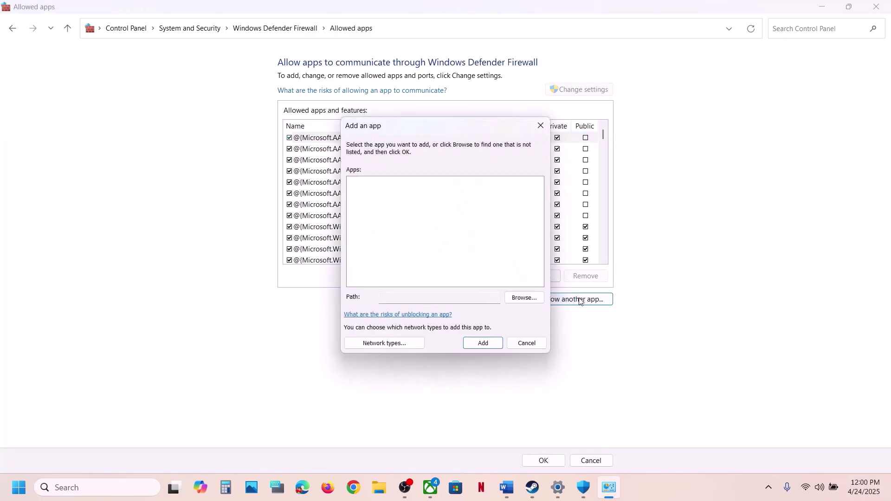
left_click(524, 299)
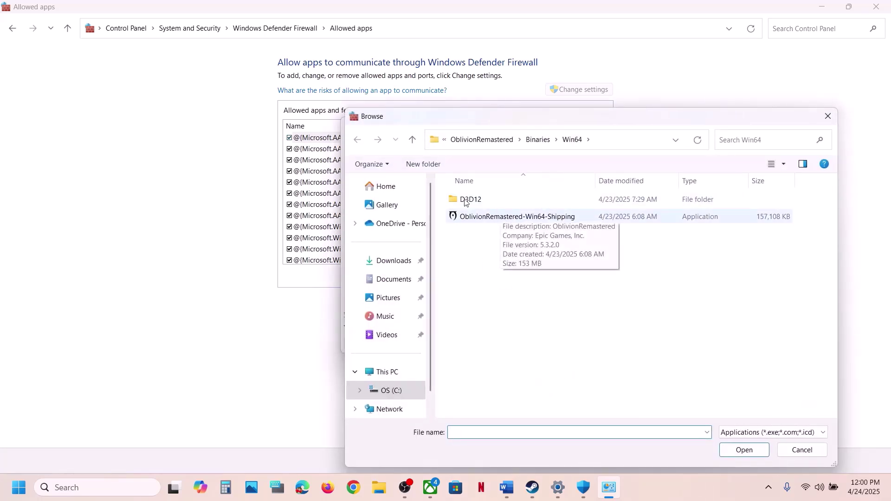
left_click(413, 140)
left_click(414, 142)
left_click(413, 141)
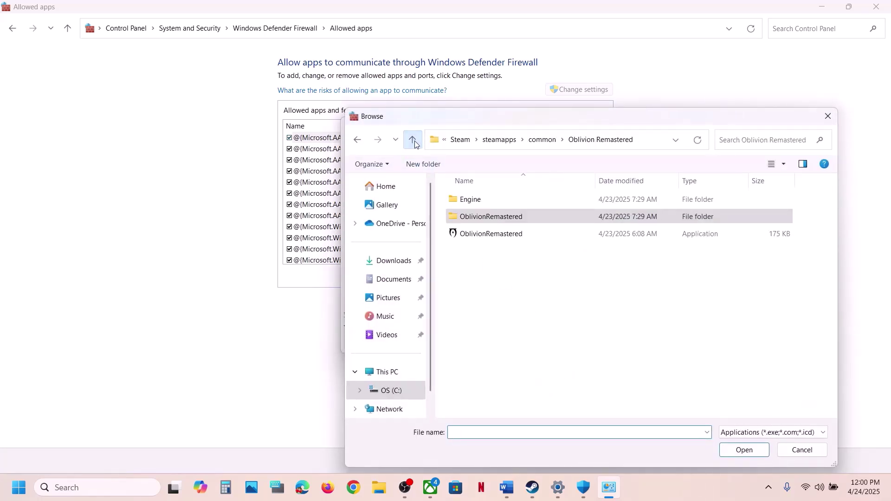
left_click(528, 236)
left_click(744, 450)
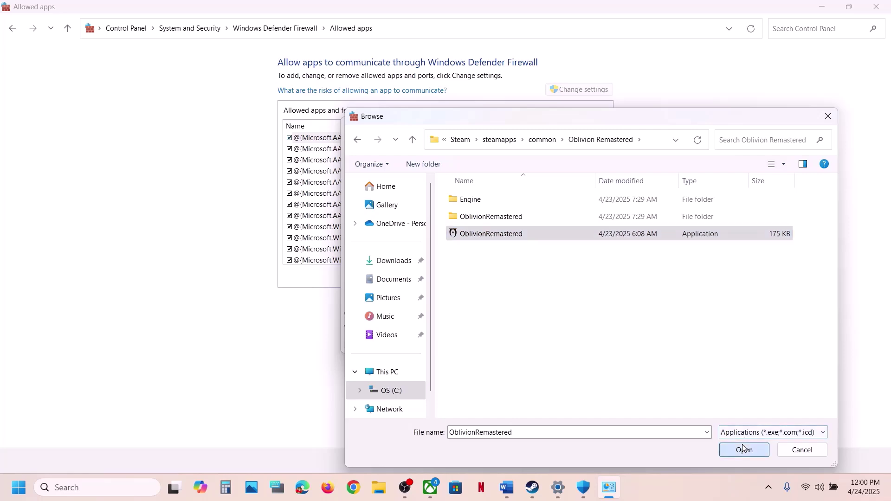
left_click(483, 343)
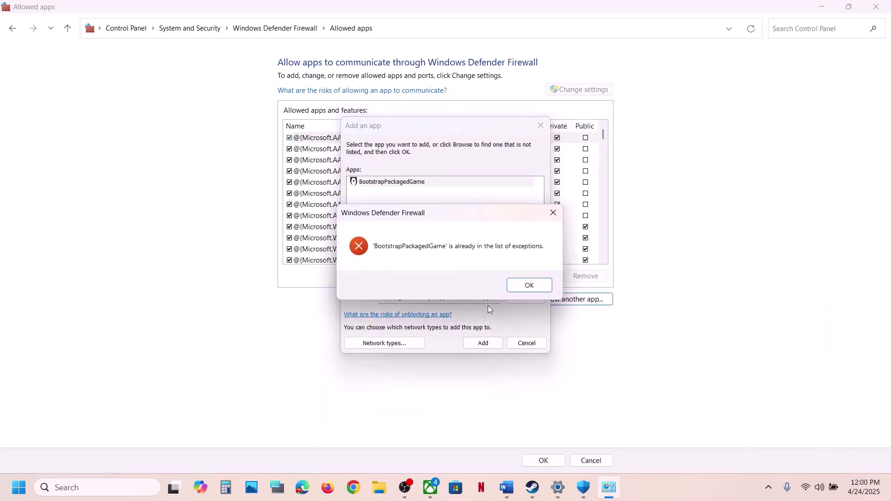
left_click(535, 288)
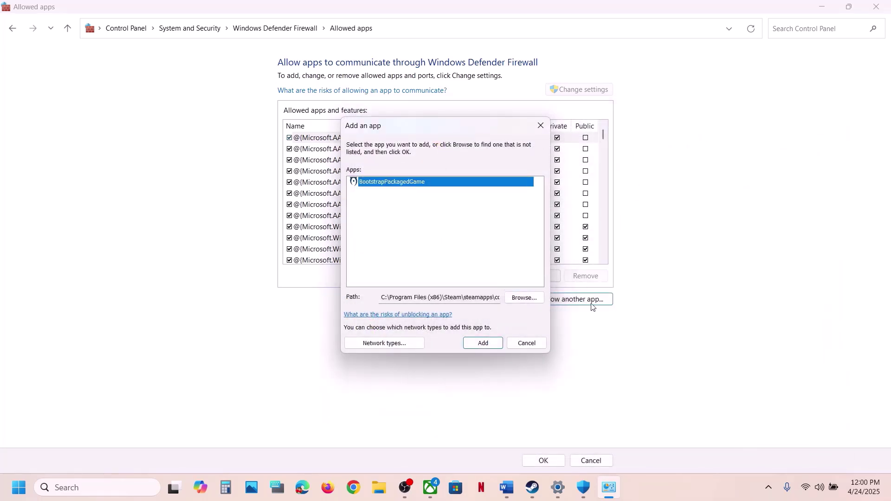
Step: Try to allow OblivionRemastered-Win64-Shipping from the OblivionRemastered\Binaries\Win64 folder through the firewall, then close the Add an app dialog
left_click(539, 297)
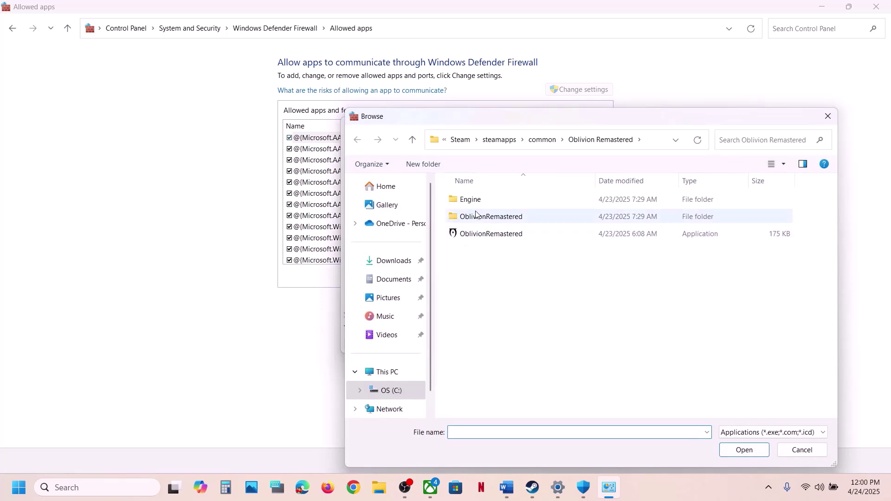
double_click(473, 199)
double_click(478, 201)
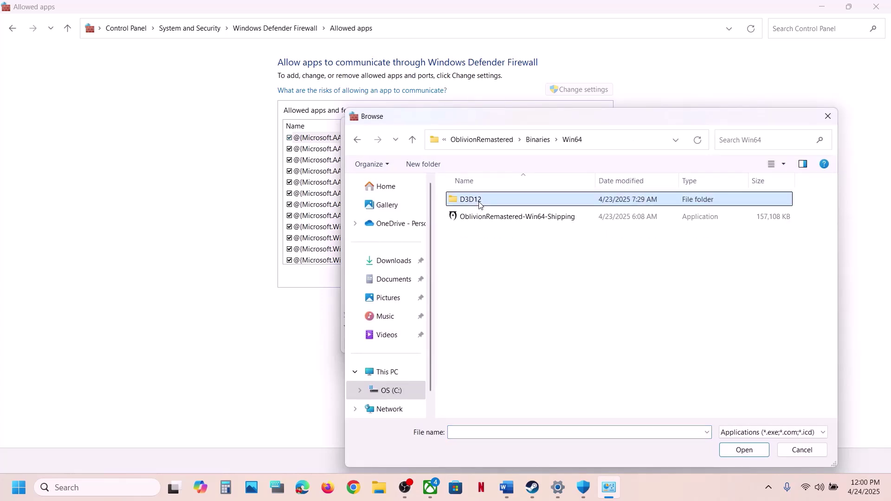
left_click(495, 218)
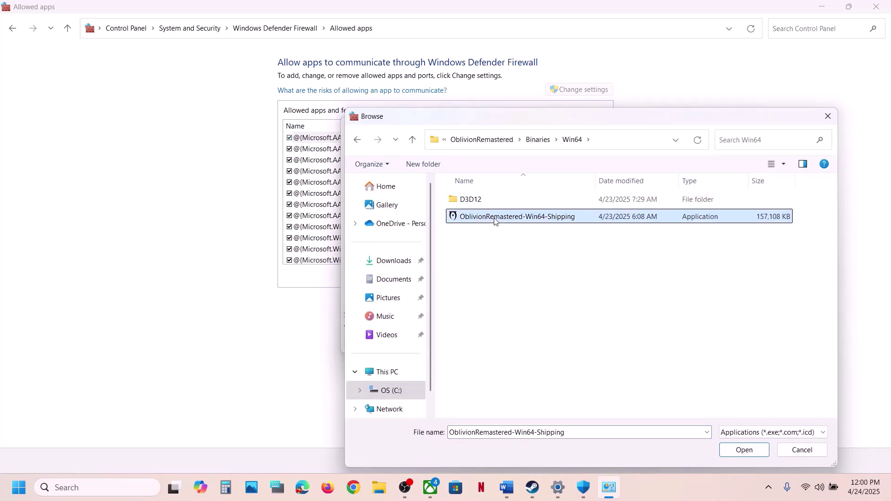
left_click(744, 450)
left_click(483, 344)
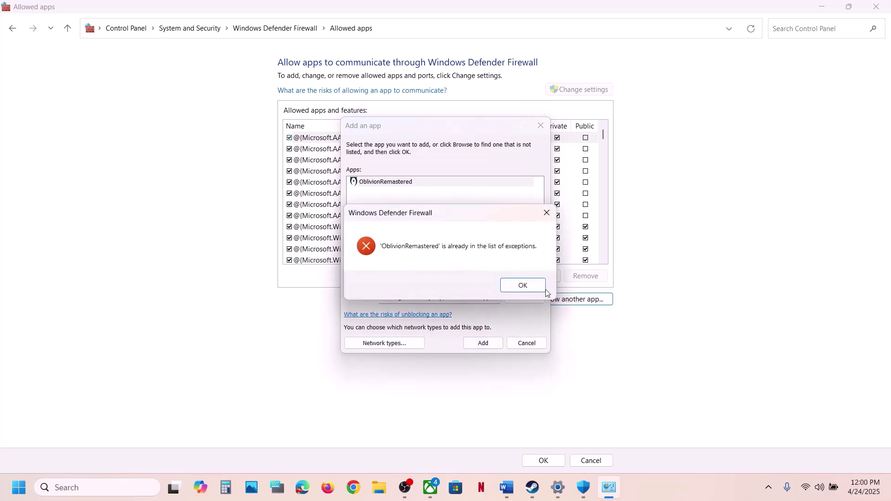
left_click(532, 285)
left_click(537, 344)
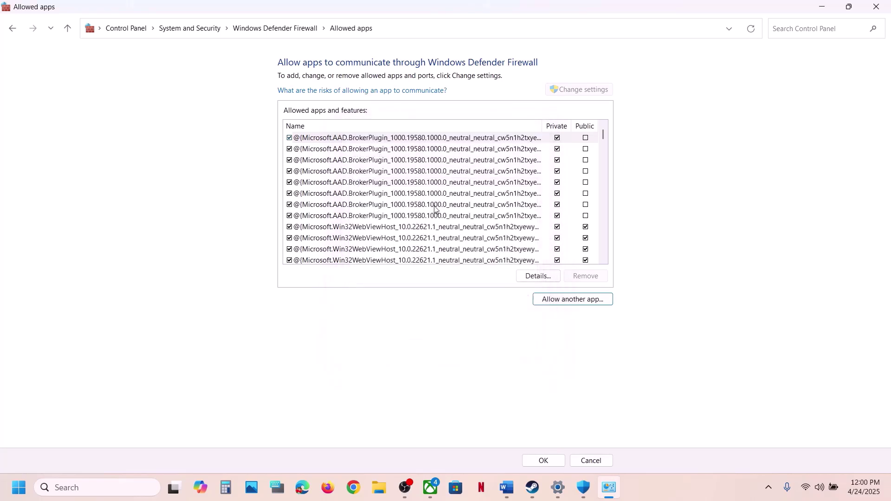
Step: Check the OblivionRemastered entry in the firewall's allowed apps, and close Control Panel, Windows Security and Settings
left_click(434, 205)
key("o")
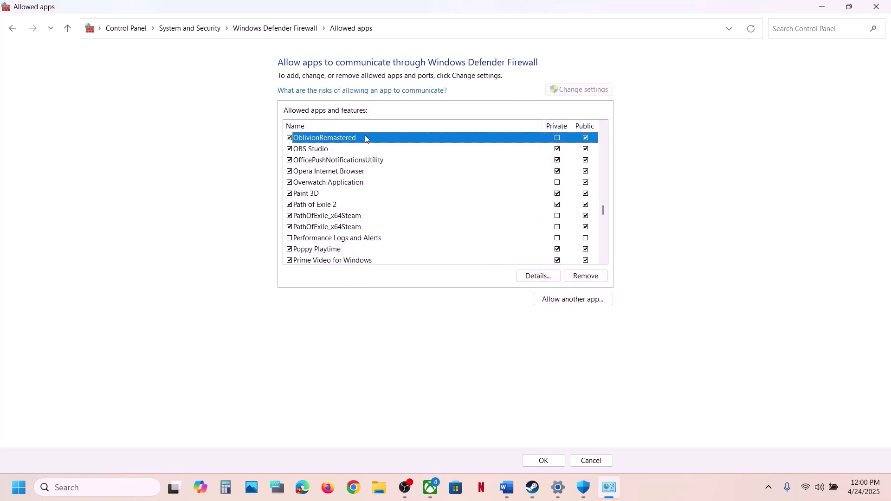
left_click(877, 10)
left_click(877, 11)
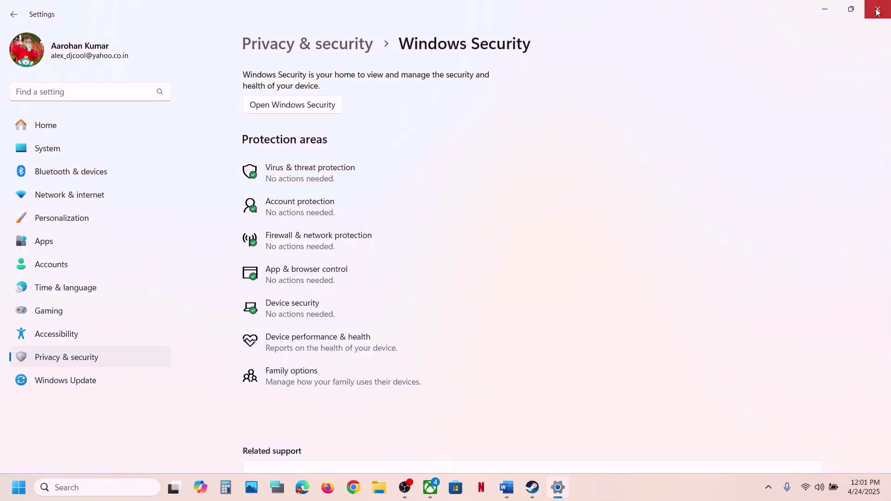
left_click(877, 11)
Step: Read Step 3 about trying different Windows power plans in the Step 11 Word document
scroll(415, 263, "down", 1)
scroll(415, 263, "down", 3)
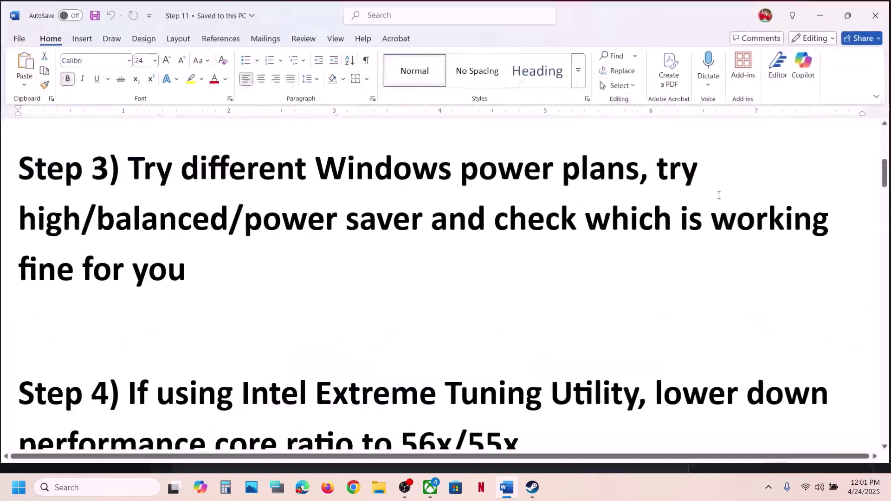
left_click(827, 36)
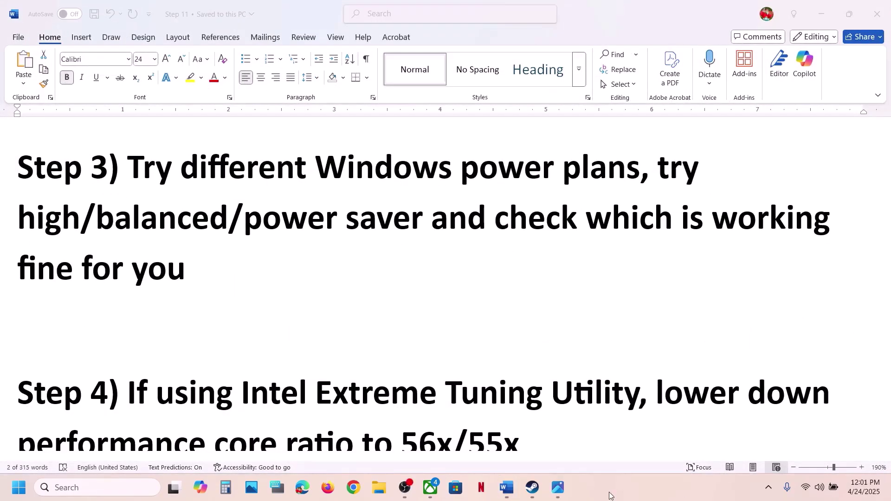
Step: Open Power Options from Control Panel's Hardware and Sound section, and compare its plans with the Power Saver.jpg image
left_click(78, 485)
type("co")
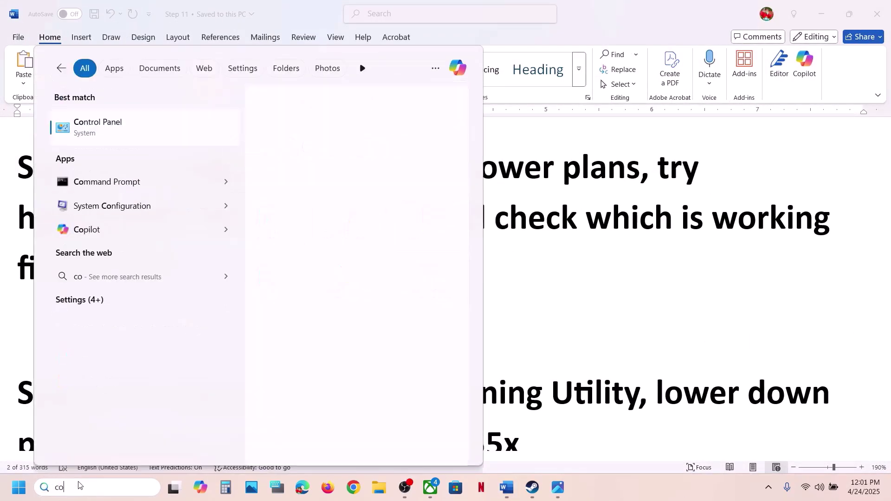
type("ntrol")
key("Return")
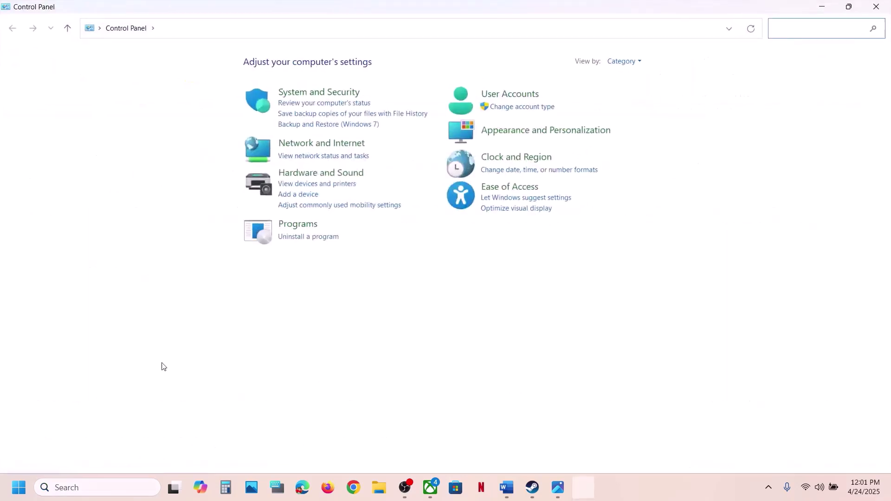
left_click(330, 180)
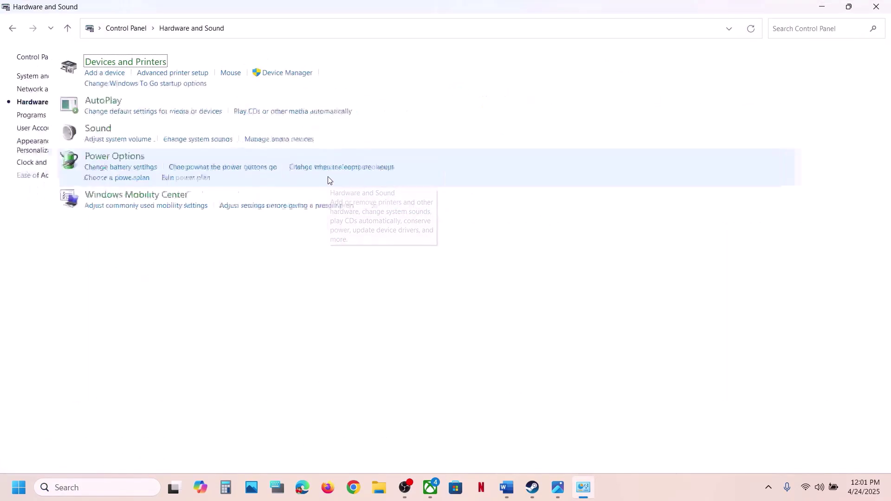
left_click(188, 158)
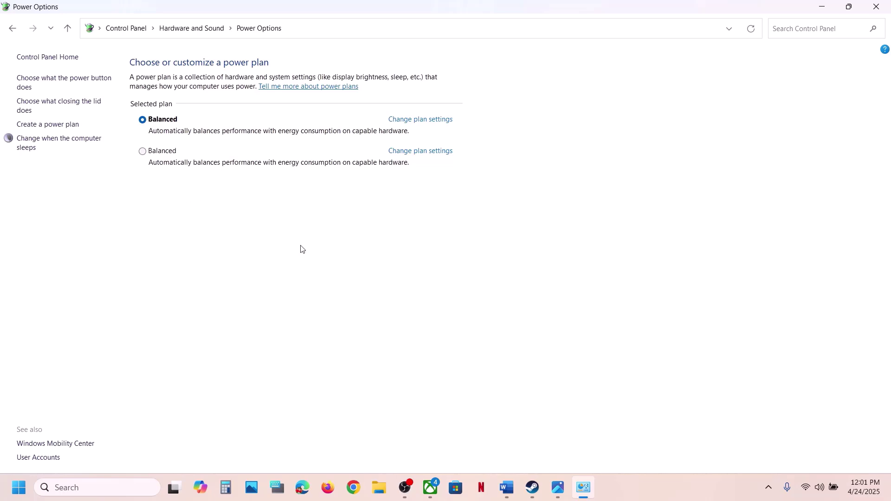
mouse_move(560, 483)
left_click(525, 448)
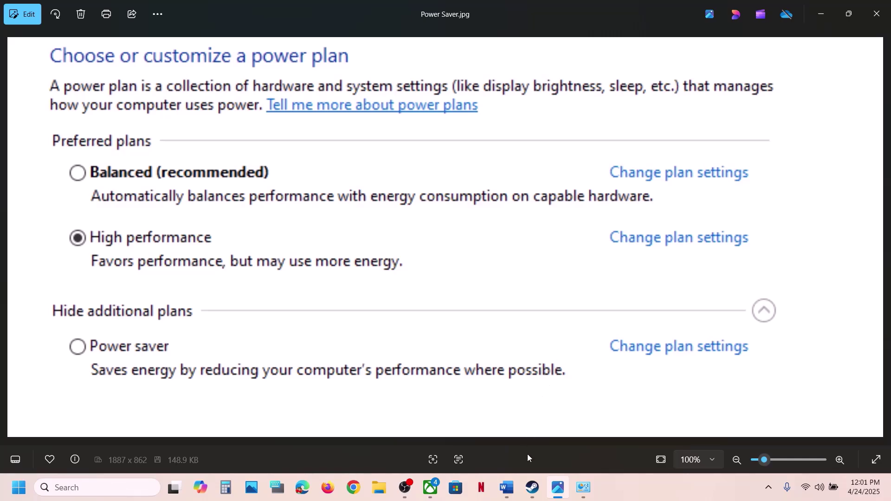
Step: Return to the Word document and highlight Step 4's instruction to lower the performance core ratio to 56x/55x
left_click(510, 496)
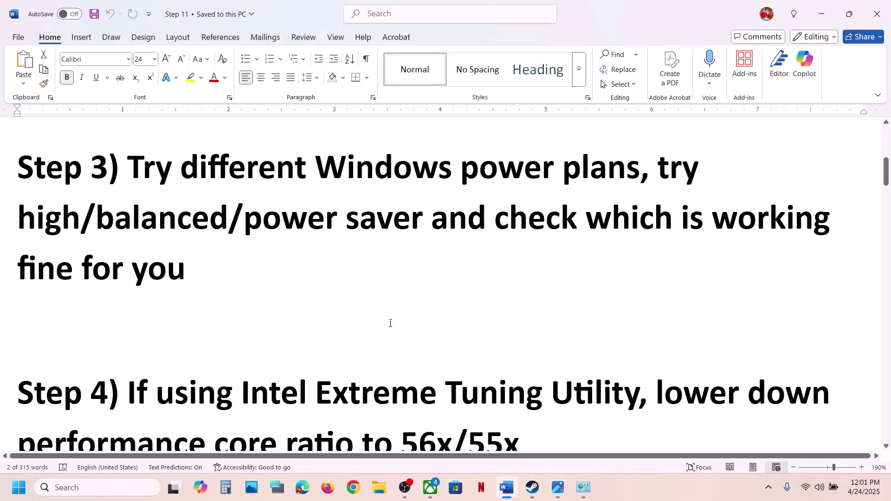
scroll(390, 323, "down", 3)
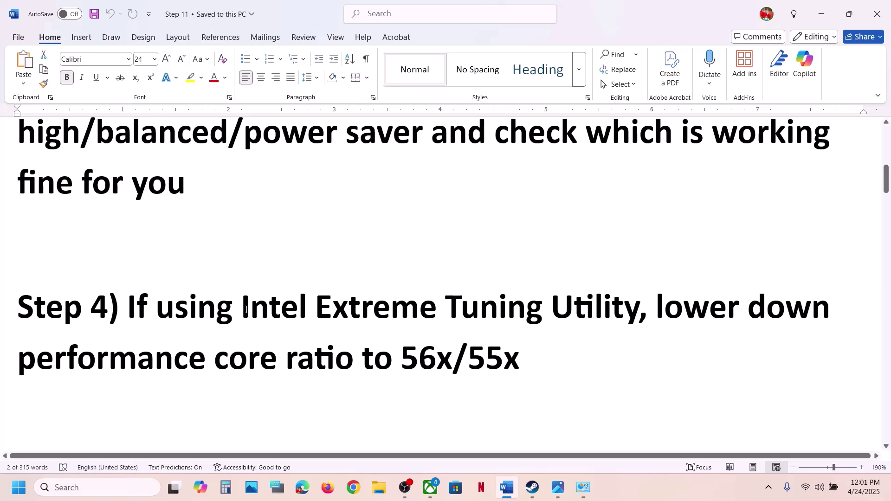
left_click_drag(246, 310, 622, 318)
left_click_drag(743, 317, 502, 361)
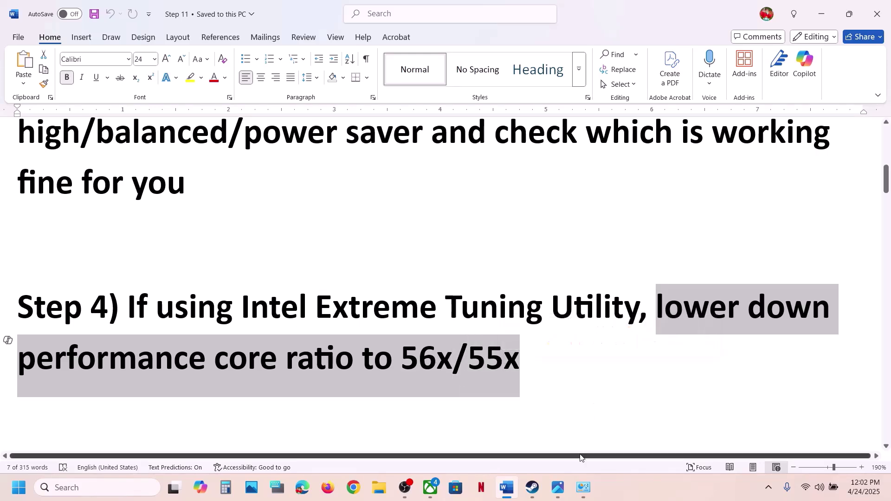
Step: Switch to Photos and enlarge the Intel Extreme Tuning Utility screenshot to examine the Performance Core Ratio setting
left_click(560, 489)
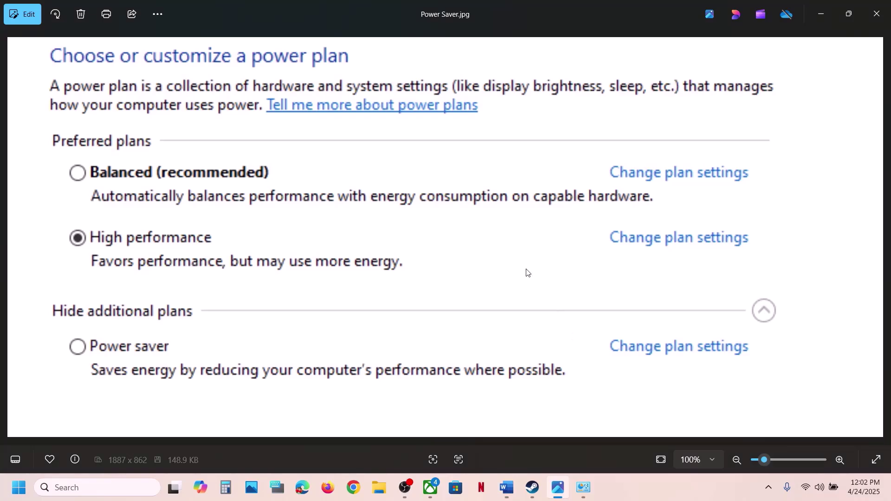
key("Right")
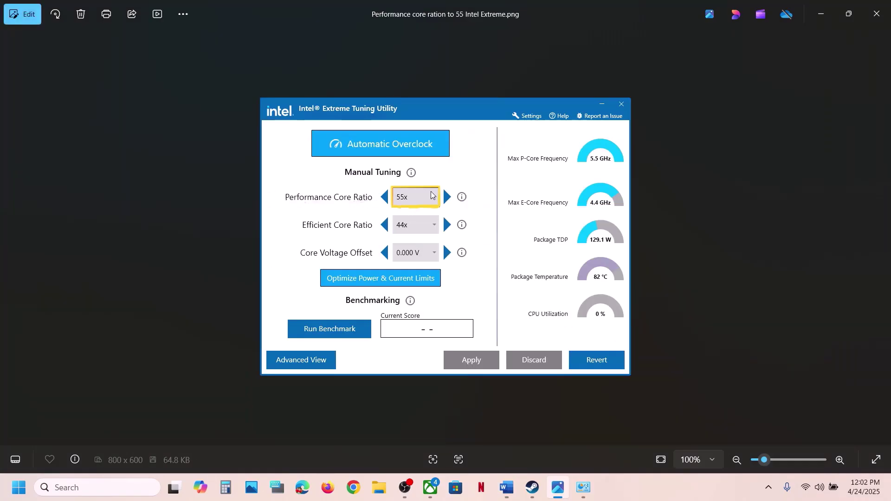
key("ctrl+plus")
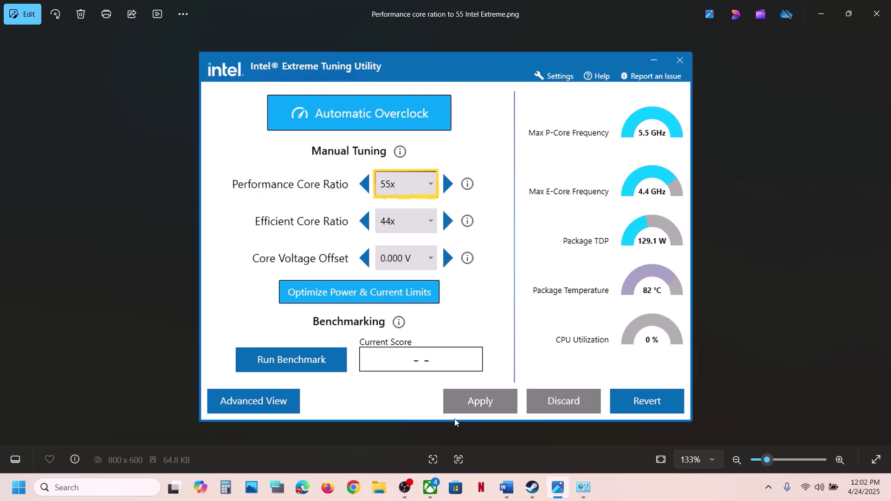
Step: Return to the Word document and highlight Step 5's instruction to run the game from the game installation folder
left_click(540, 486)
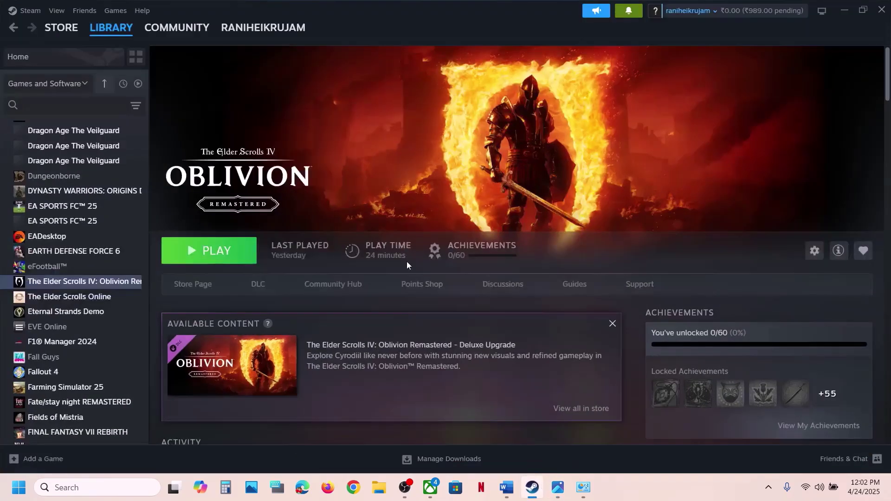
left_click(511, 488)
scroll(427, 272, "down", 5)
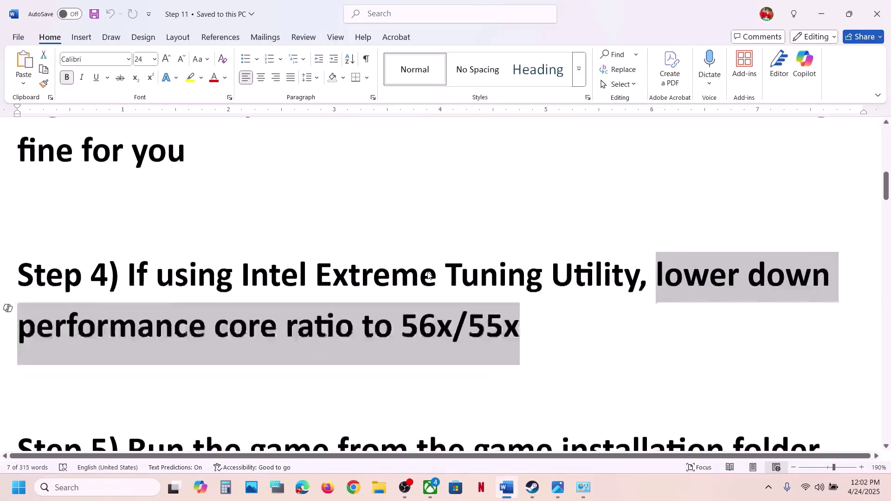
scroll(428, 271, "down", 2)
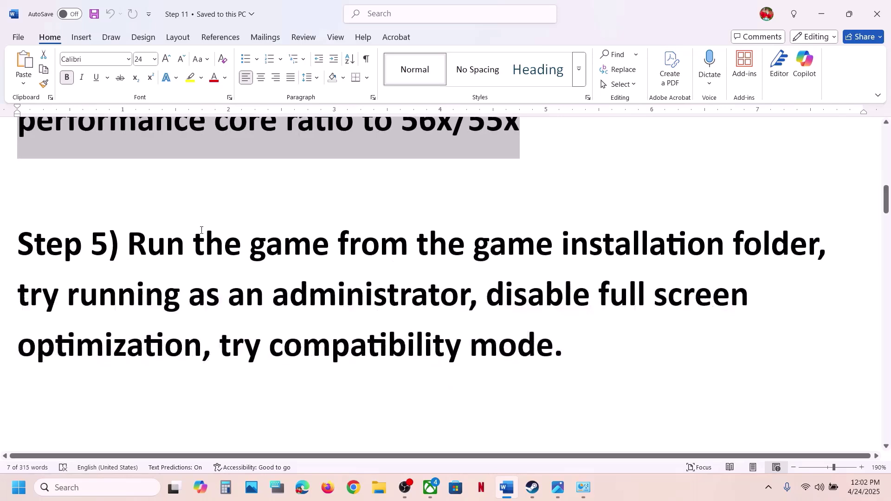
left_click_drag(194, 244, 718, 252)
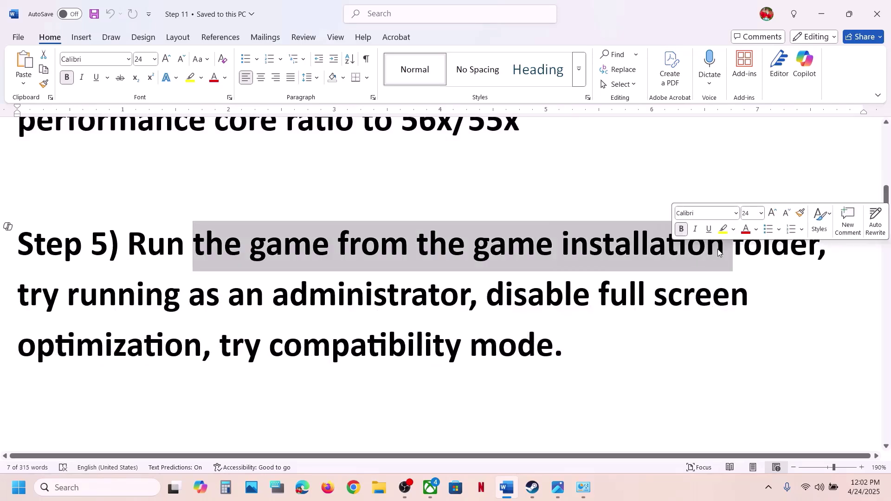
Step: Switch to Steam, browse Oblivion Remastered's local files, and open the OblivionRemastered > Binaries > Win64 folder
left_click(533, 487)
right_click(86, 286)
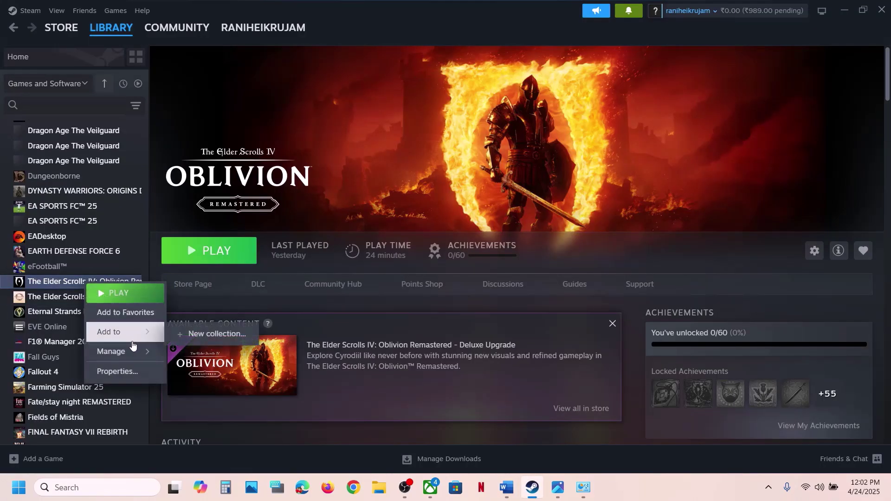
mouse_move(121, 352)
left_click(217, 374)
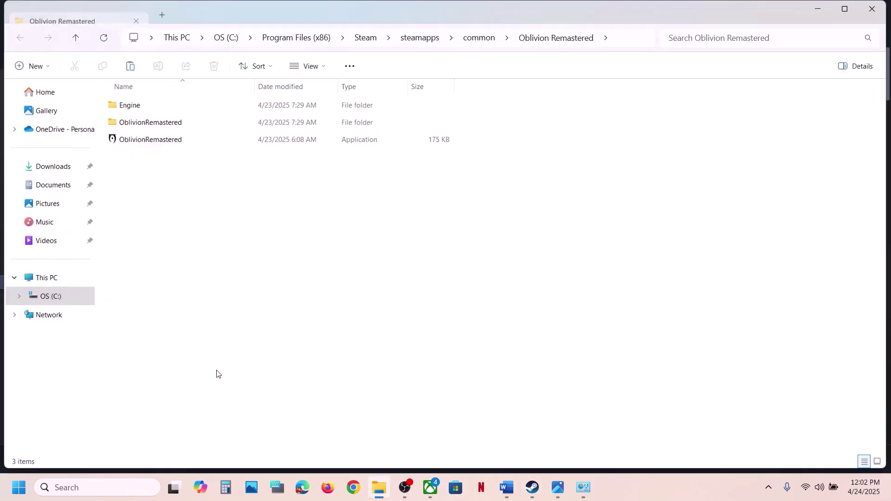
double_click(172, 126)
double_click(146, 104)
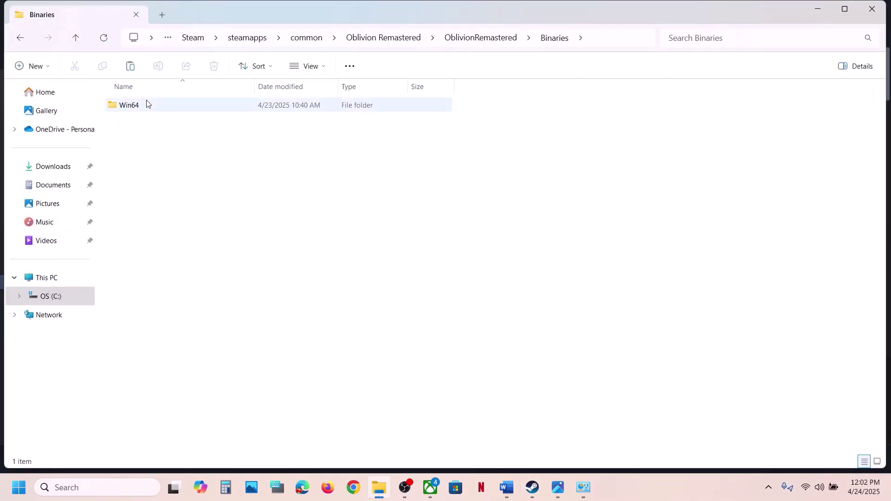
double_click(147, 104)
Step: Set the OblivionRemastered-Win64-Shipping application to run as an administrator in its compatibility properties
left_click(182, 158)
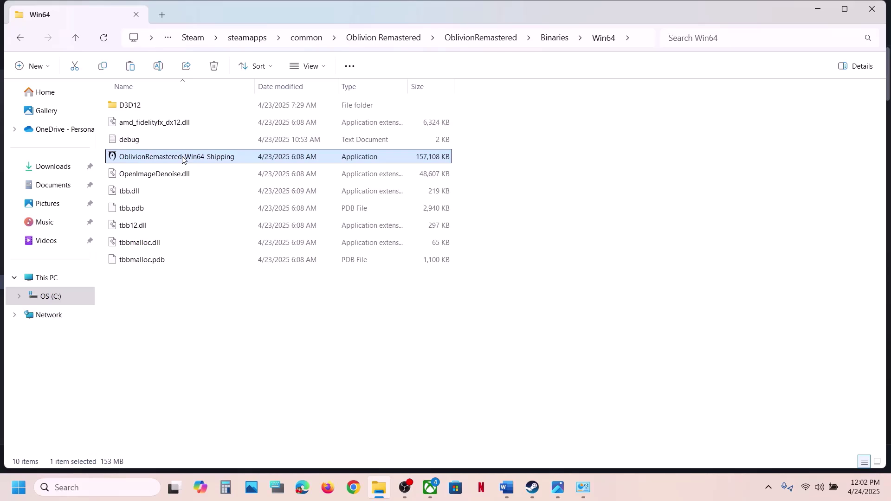
right_click(183, 159)
left_click(235, 304)
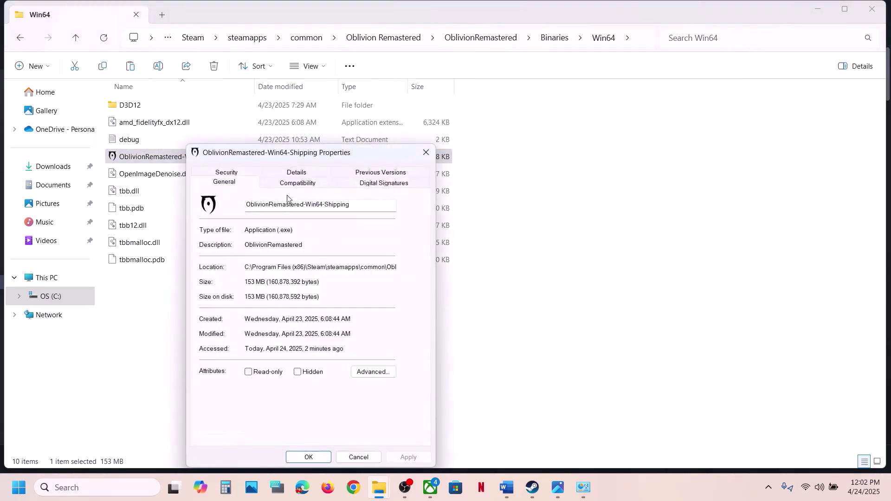
left_click(283, 184)
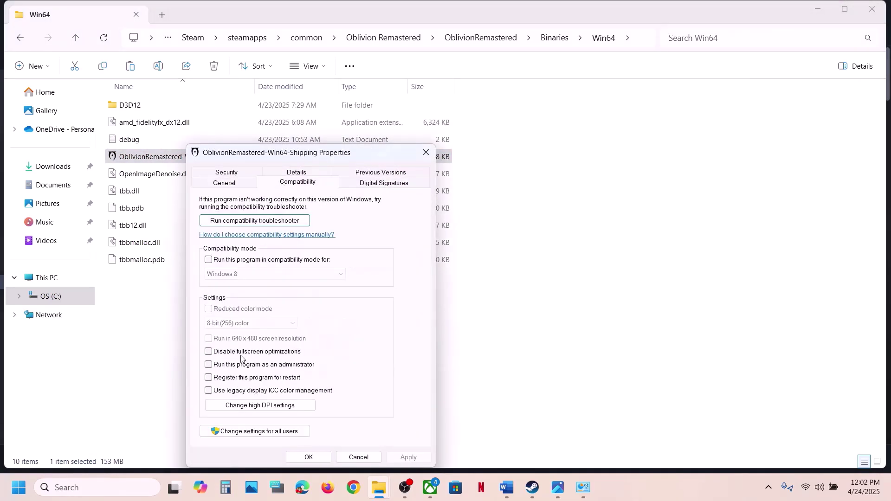
left_click(210, 366)
left_click(409, 456)
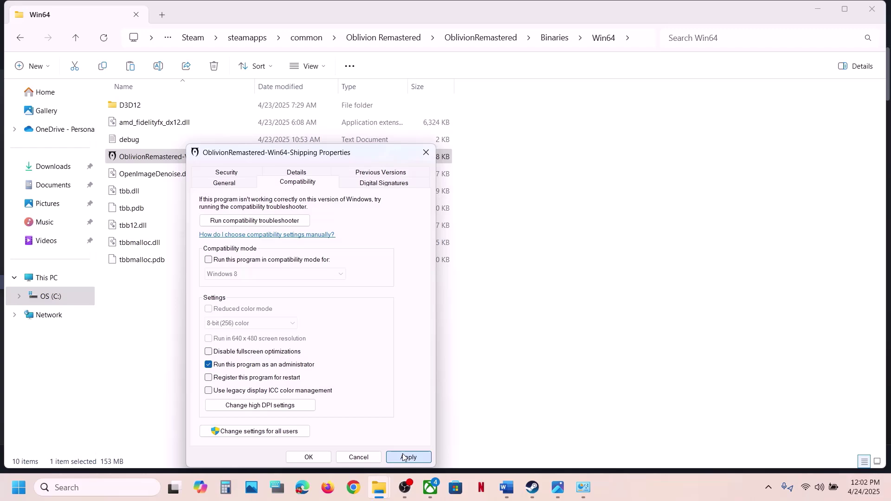
left_click(322, 458)
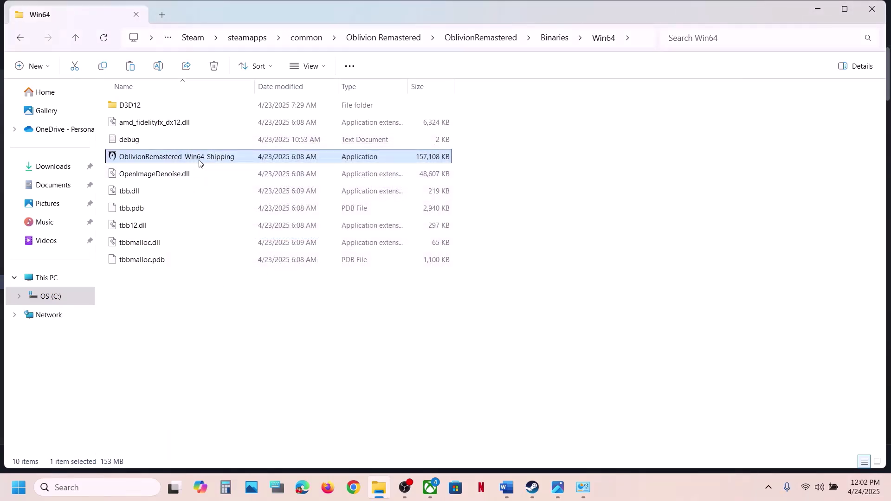
Step: Reopen the Shipping application's compatibility properties and apply compatibility mode for Windows 8
right_click(200, 163)
left_click(261, 306)
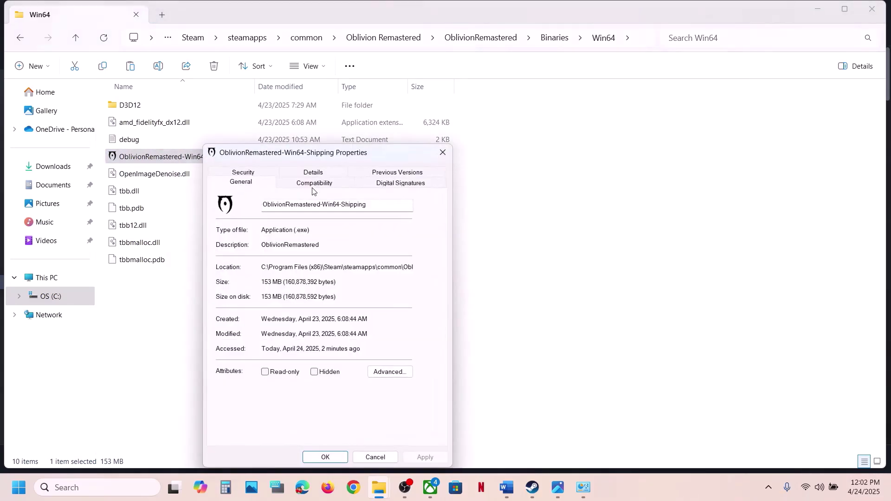
left_click(307, 185)
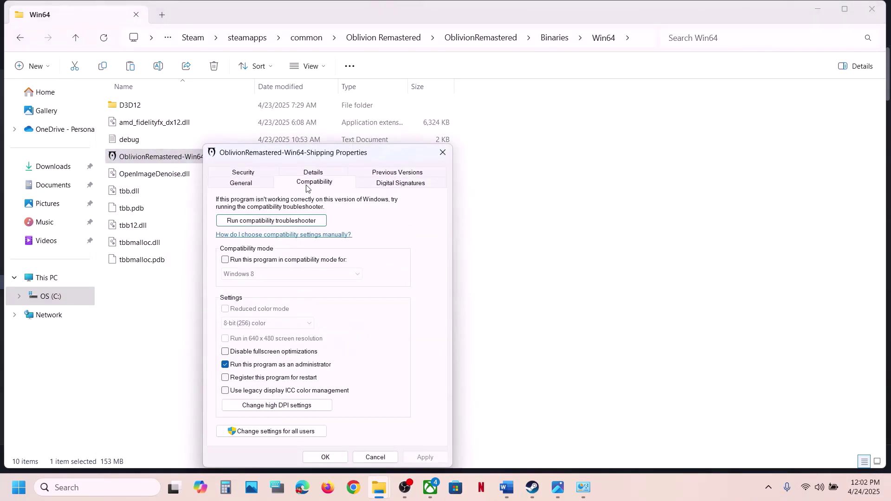
left_click(245, 263)
left_click(419, 457)
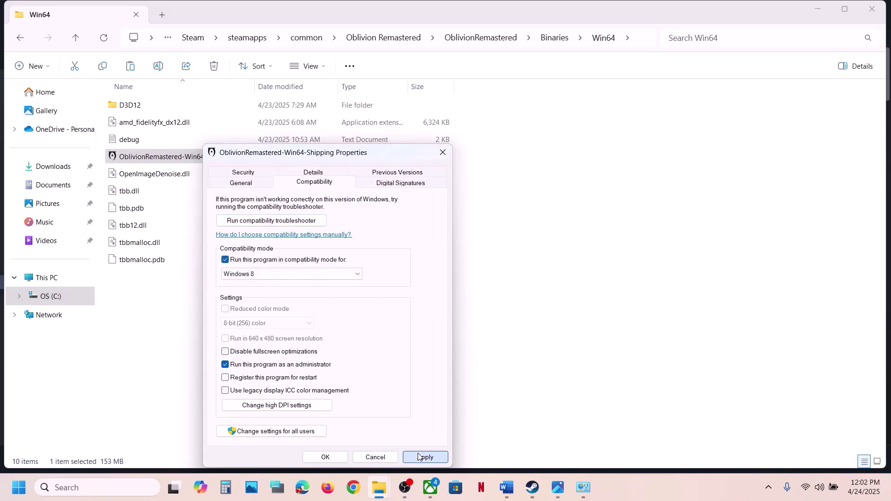
Step: Change the compatibility mode to Windows 7, disable fullscreen optimizations, and save the properties
left_click(261, 274)
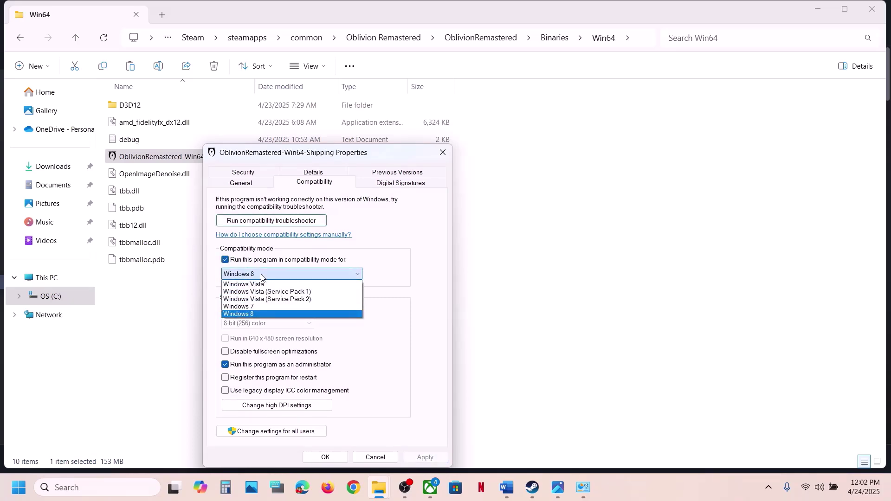
left_click(258, 307)
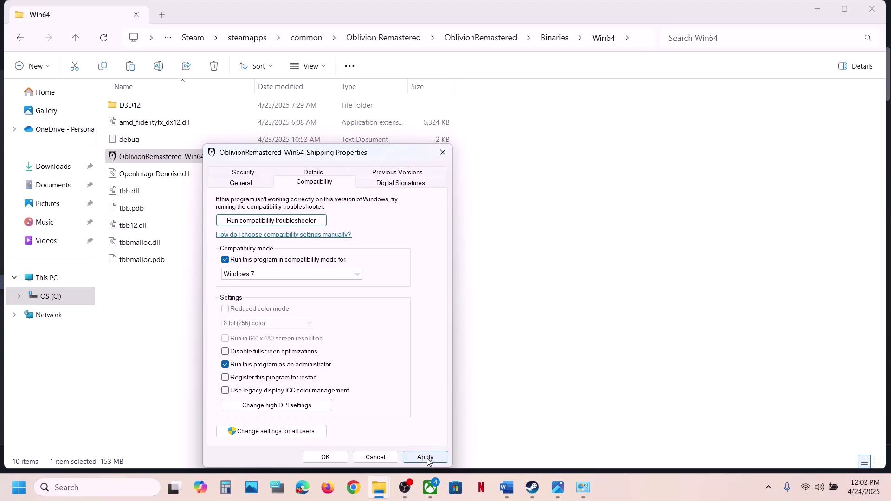
left_click(425, 456)
left_click(241, 354)
left_click(420, 459)
left_click(327, 458)
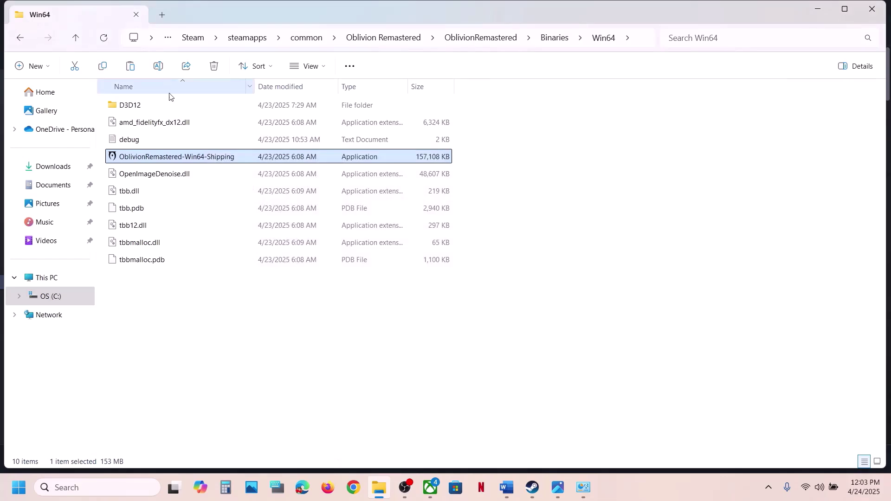
Step: Clear the compatibility mode, fullscreen optimization and administrator options for OblivionRemastered-Win64-Shipping, and close the Win64 folder window
right_click(180, 162)
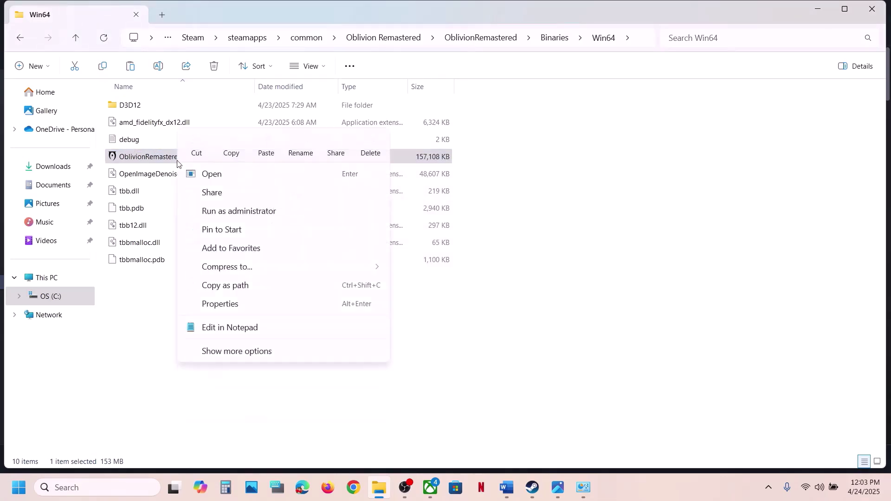
left_click(246, 303)
left_click(297, 186)
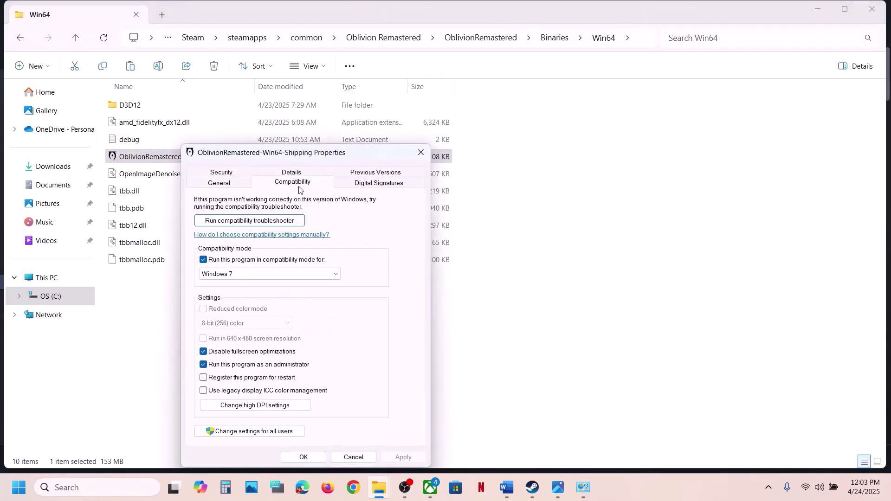
left_click(203, 260)
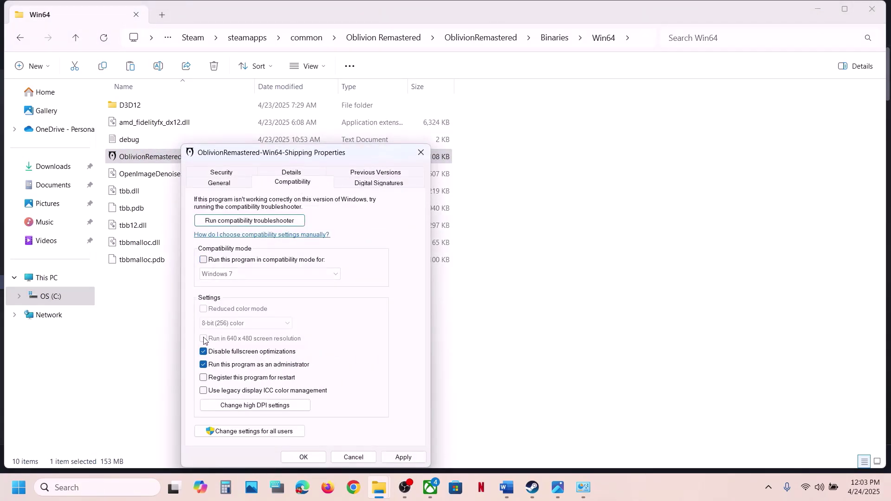
left_click(204, 365)
left_click(403, 458)
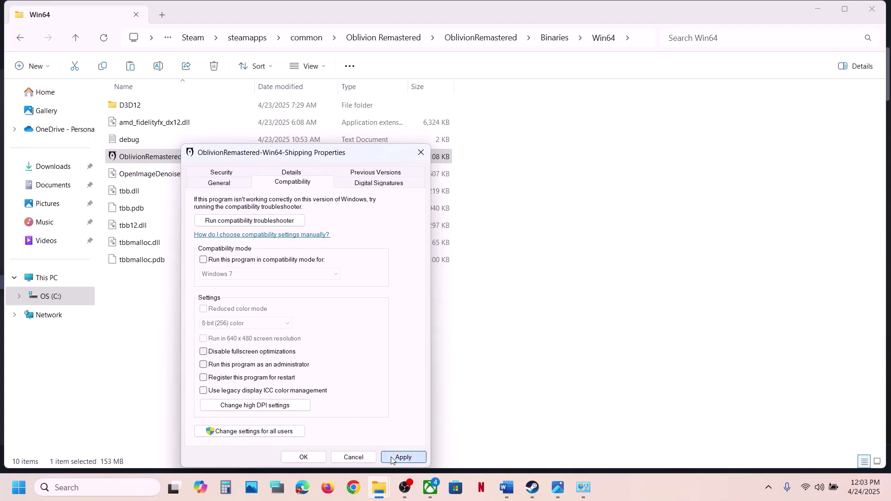
left_click(311, 458)
left_click(872, 9)
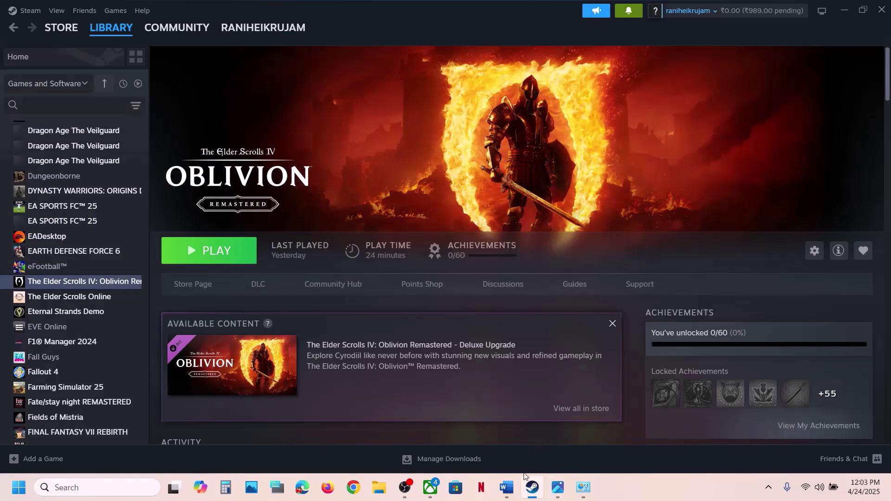
Step: Return to the Word document and read Step 6 about verifying the game files
left_click(507, 487)
scroll(387, 301, "down", 3)
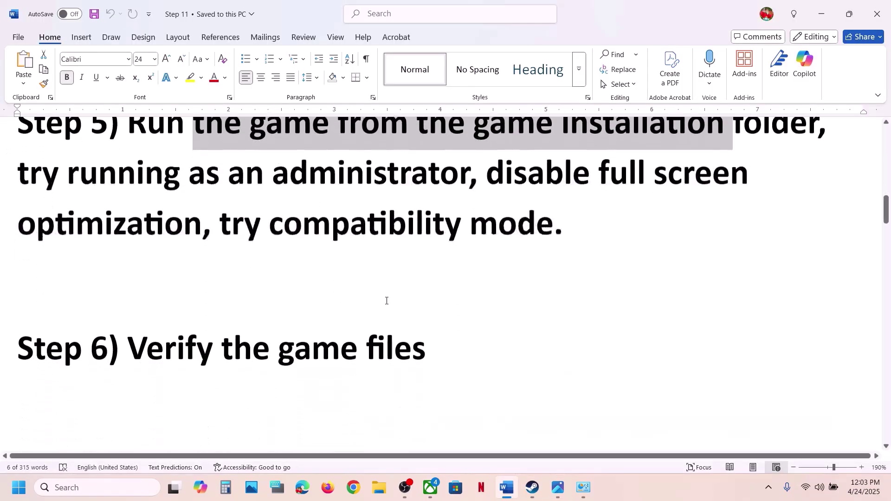
left_click(533, 487)
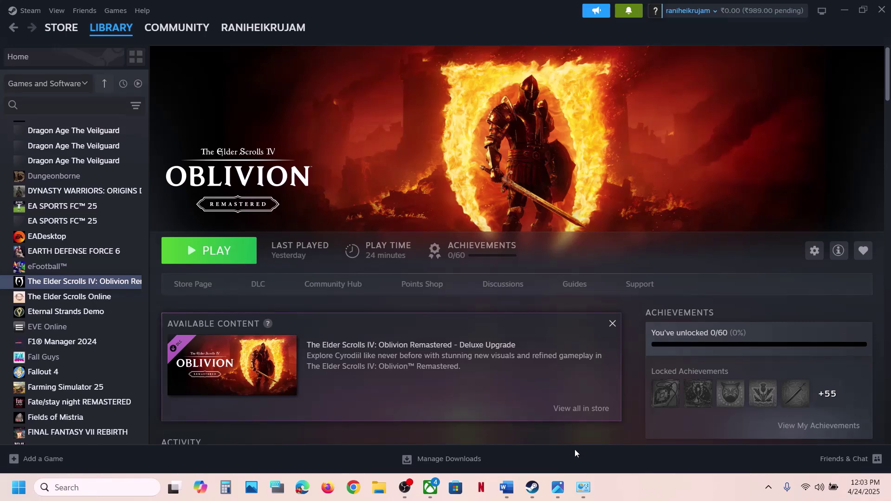
left_click(506, 488)
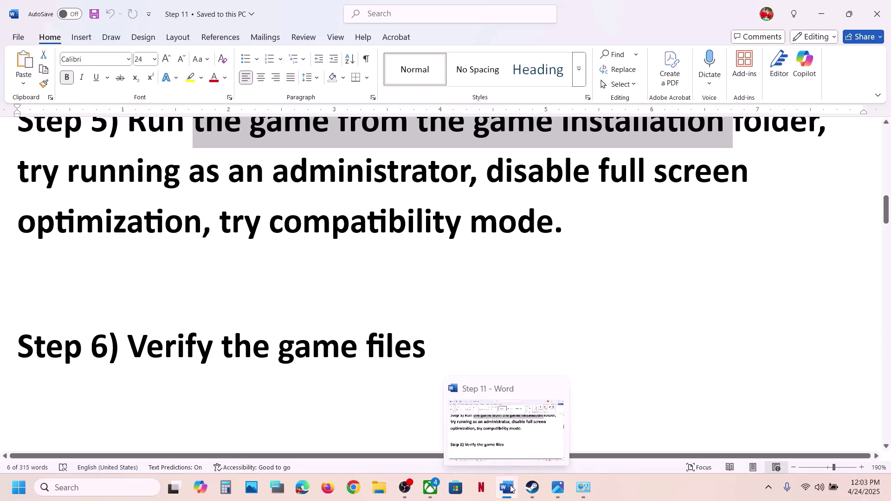
Step: Open Oblivion Remastered's Installed Files properties in Steam, locate the Verify integrity of game files option, and close the properties
left_click(534, 490)
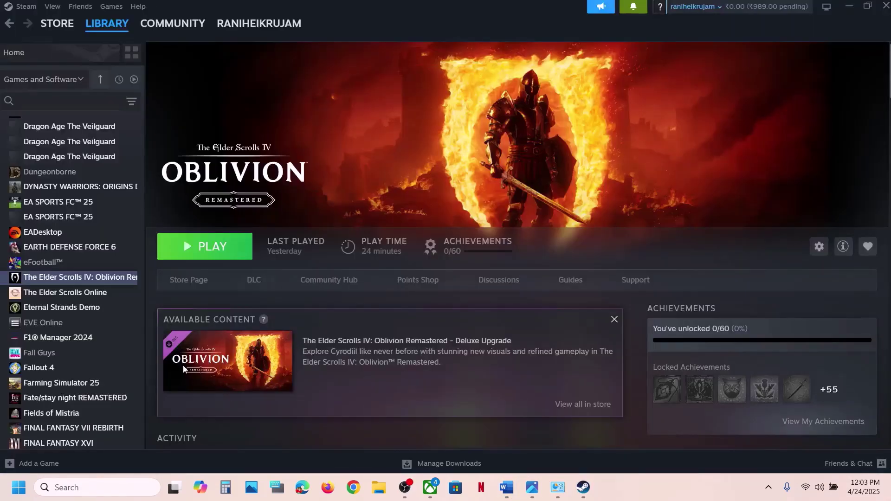
right_click(104, 279)
left_click(130, 364)
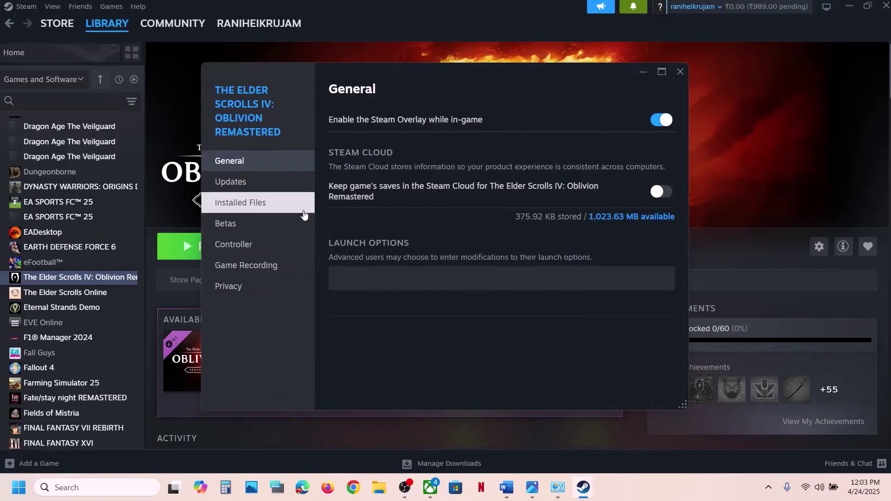
left_click(256, 207)
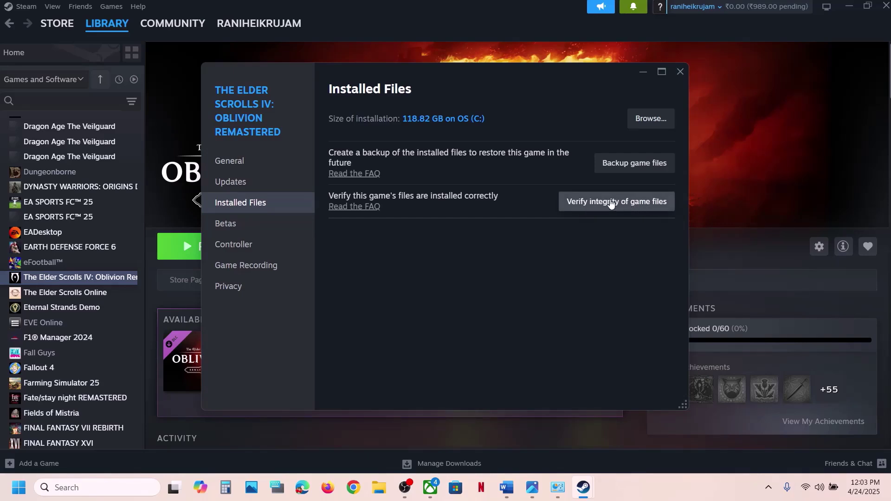
left_click(681, 73)
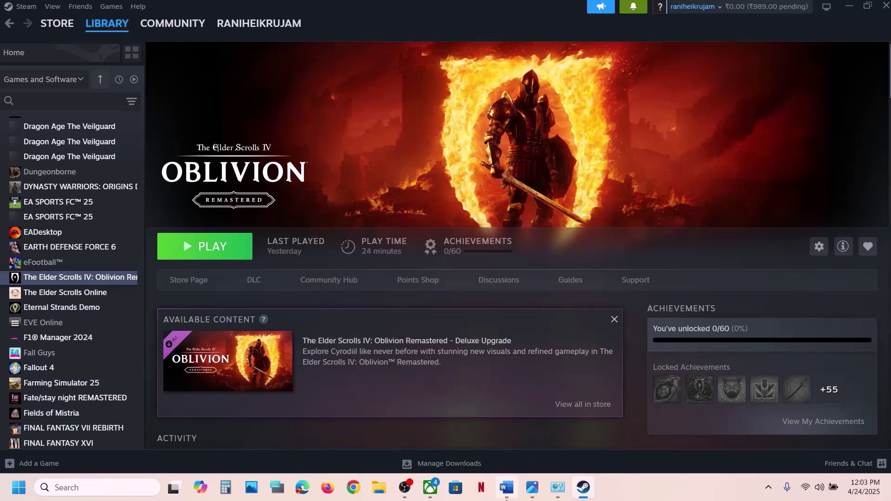
Step: Return to the Word document and highlight Step 7's advice not to overclock and to set it to default
left_click(507, 488)
scroll(397, 294, "down", 3)
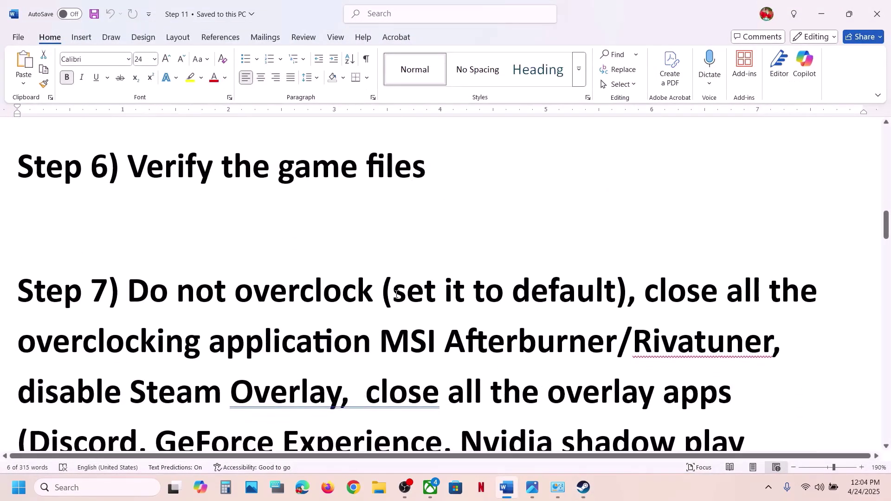
left_click_drag(139, 276, 381, 292)
scroll(382, 293, "down", 1)
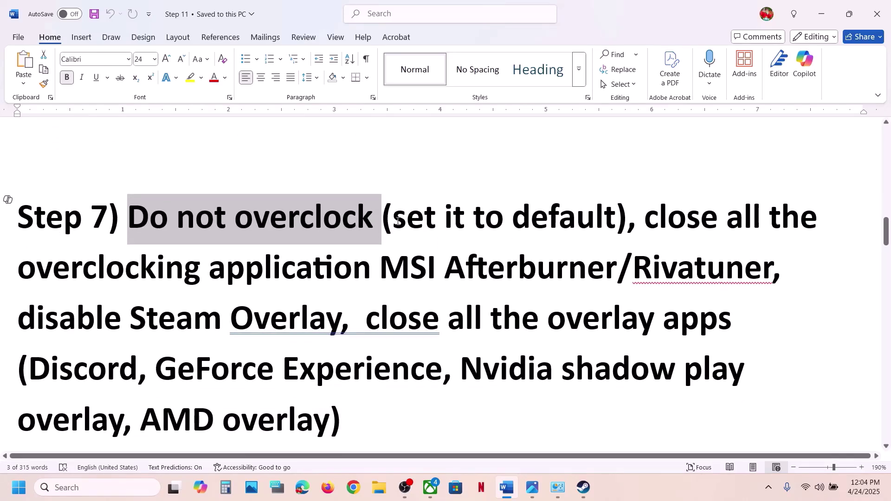
left_click_drag(398, 221, 617, 223)
Step: Highlight Step 7's instruction to close all the overclocking applications
left_click(671, 266)
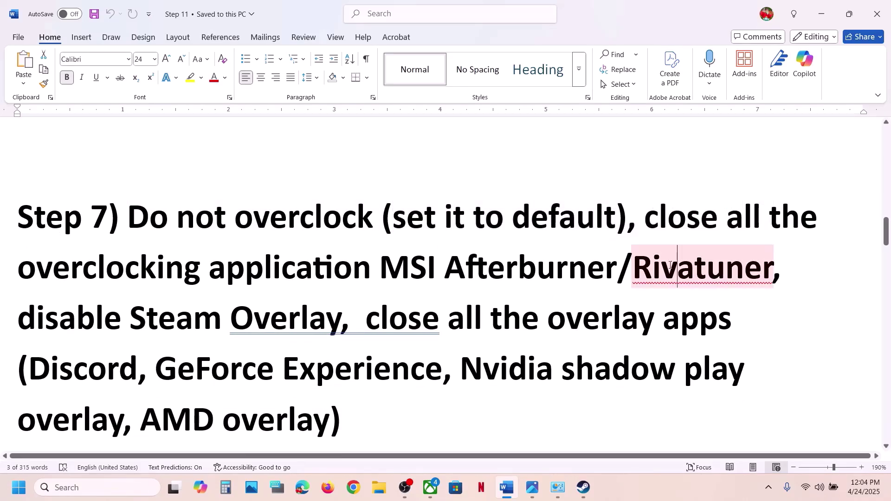
left_click(577, 216)
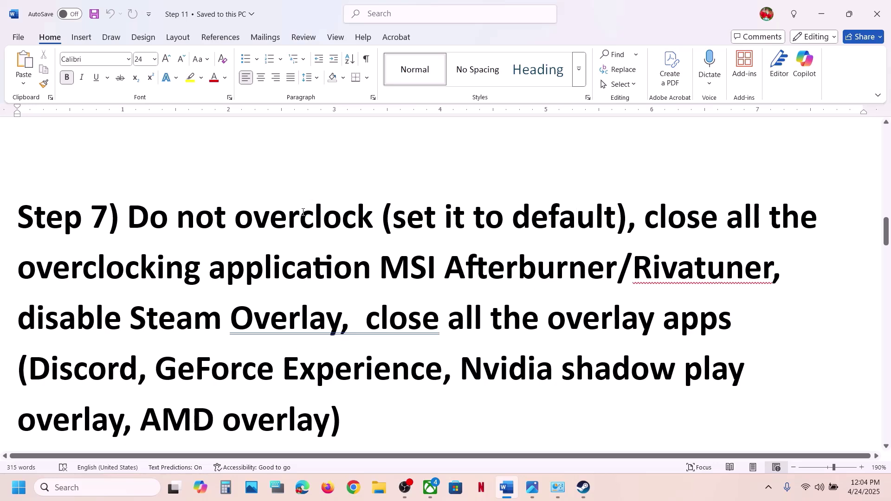
left_click_drag(303, 213, 510, 218)
left_click_drag(618, 218, 327, 267)
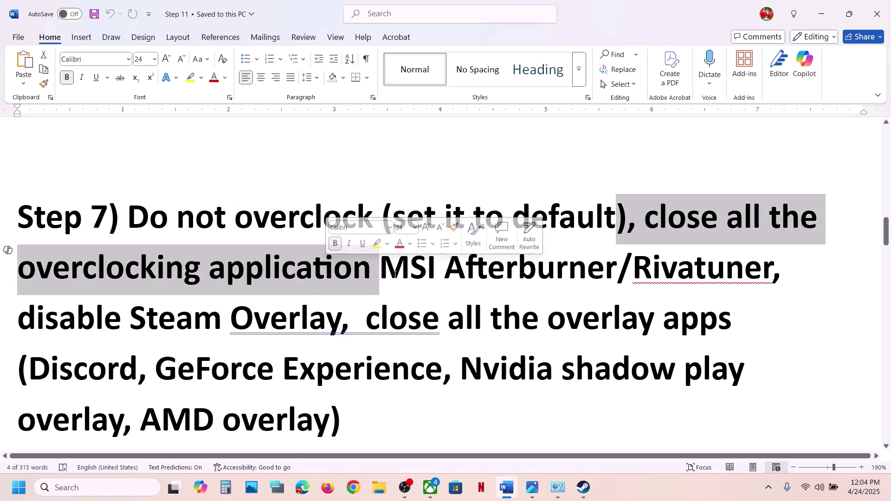
Step: Highlight Step 7's mention of MSI Afterburner/Rivatuner and its instruction to disable Steam Overlay
left_click_drag(380, 268, 706, 268)
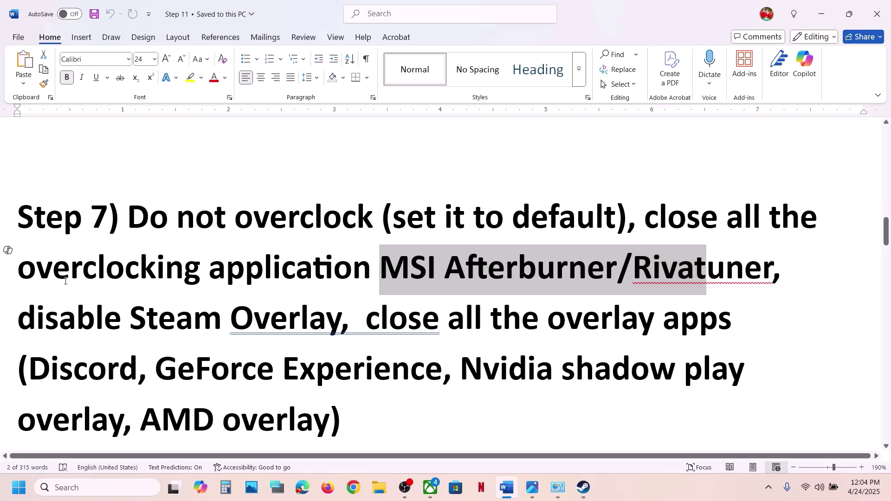
left_click_drag(65, 281, 378, 274)
left_click_drag(18, 321, 330, 326)
Step: Switch to Steam, disable the in-game Steam Overlay in Oblivion Remastered's General properties, and close the properties
left_click(584, 487)
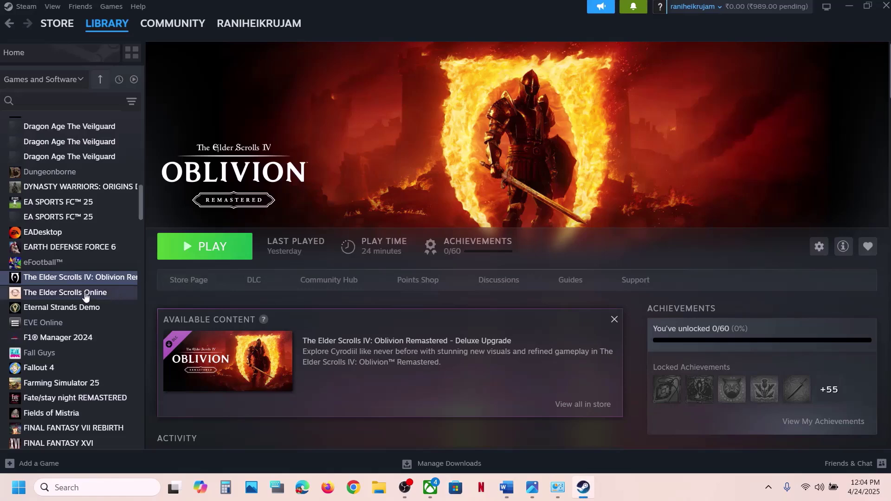
right_click(84, 278)
left_click(139, 368)
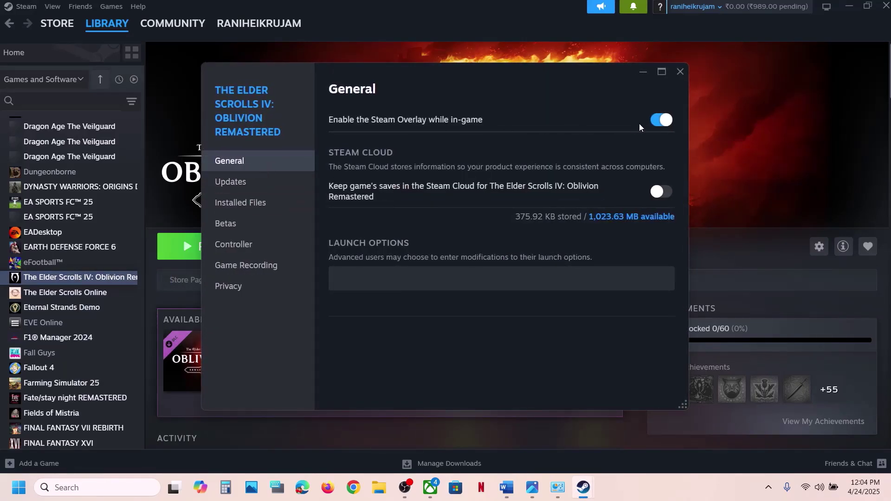
left_click(659, 126)
left_click(681, 71)
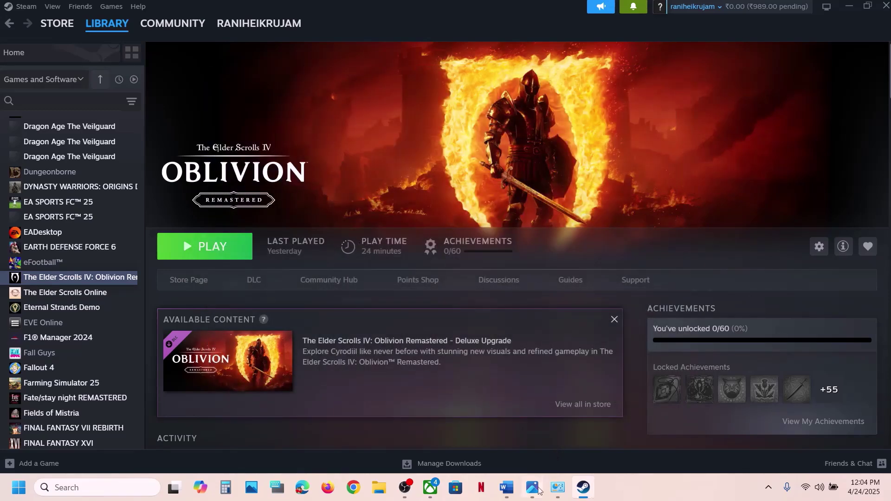
Step: Return to the Word document and highlight Discord in Step 7's list of overlay apps
left_click(508, 485)
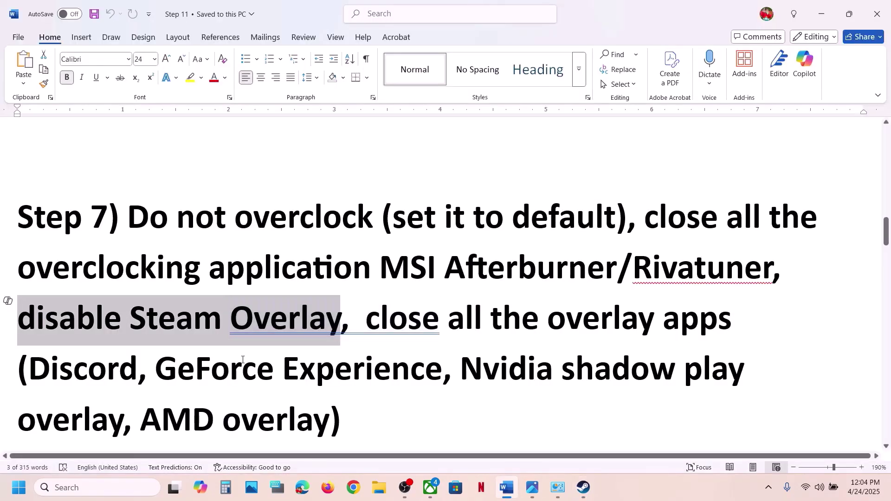
double_click(65, 375)
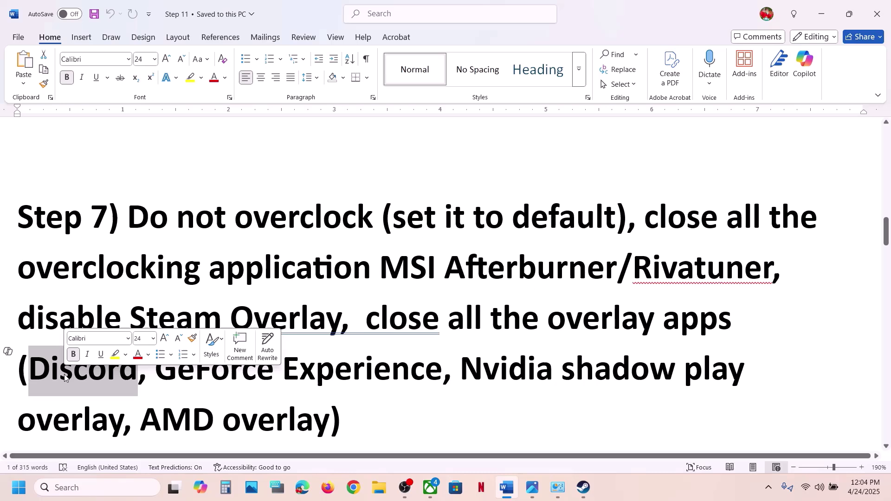
left_click(148, 388)
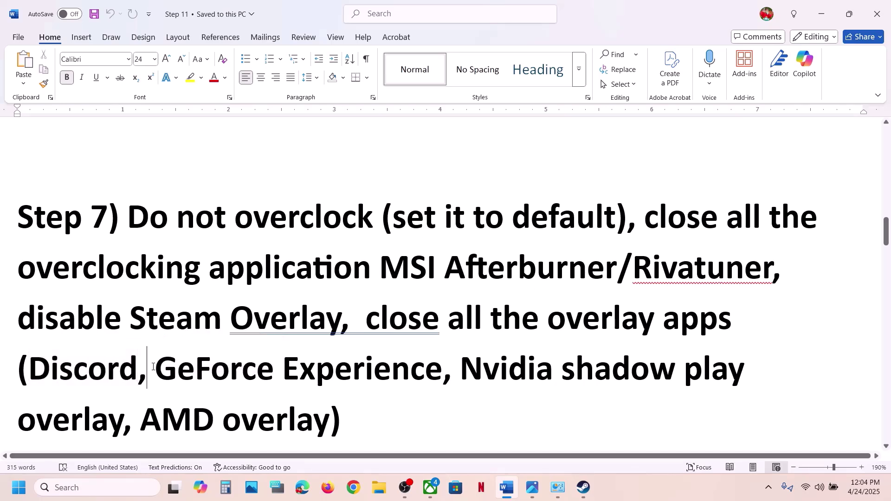
Step: Launch the NVIDIA App and check the NVIDIA overlay option in its feature settings
left_click(109, 487)
type("nvid")
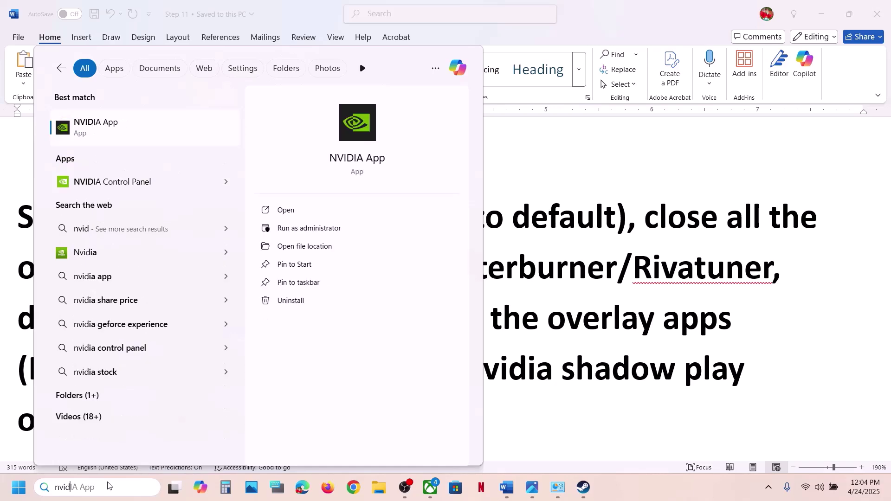
key("Return")
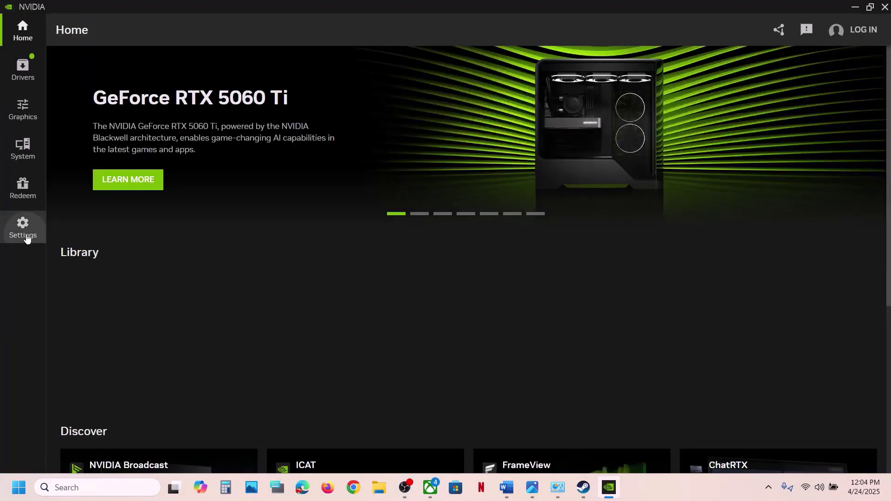
left_click(23, 230)
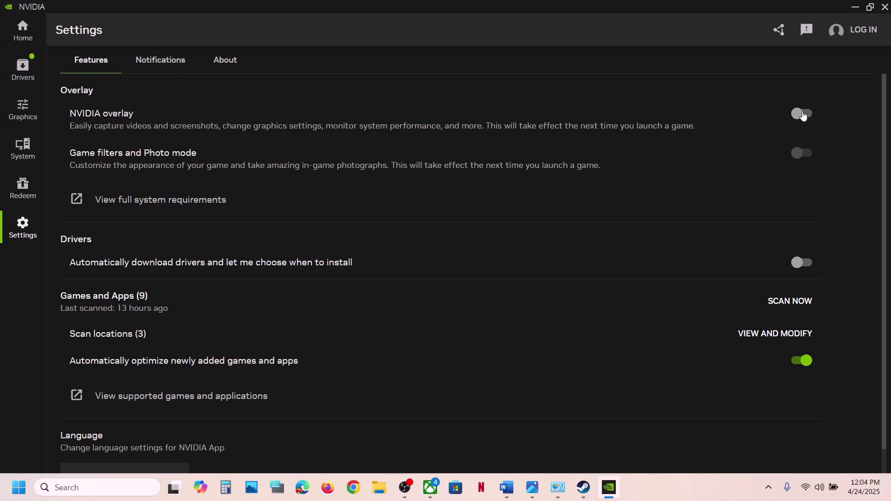
Step: Examine the graphics driver settings of both Oblivion Remastered entries in the NVIDIA App's program list
left_click(12, 120)
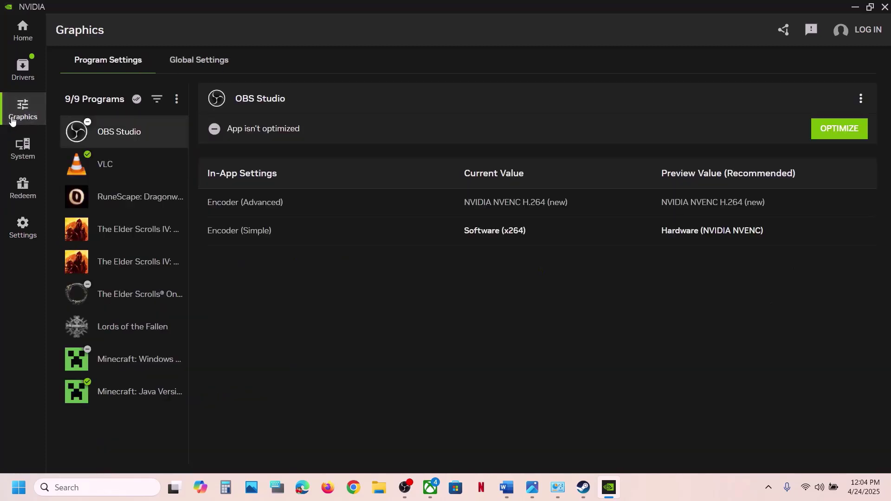
left_click(129, 229)
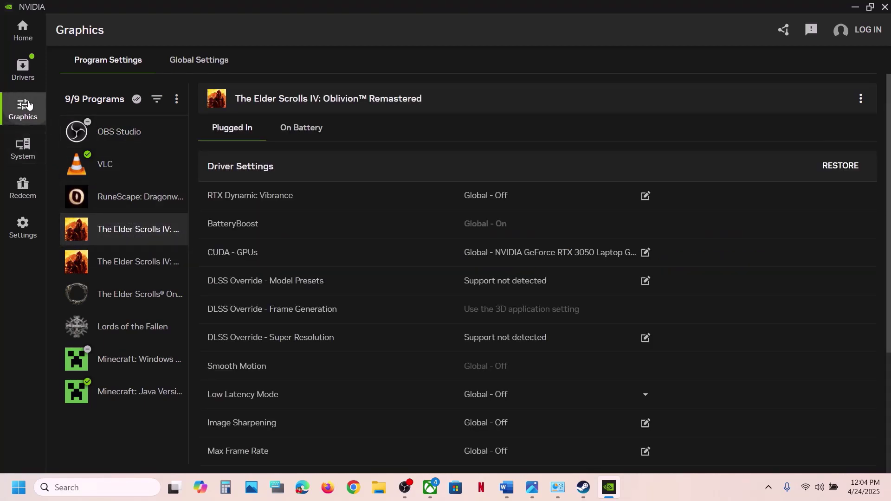
left_click(112, 268)
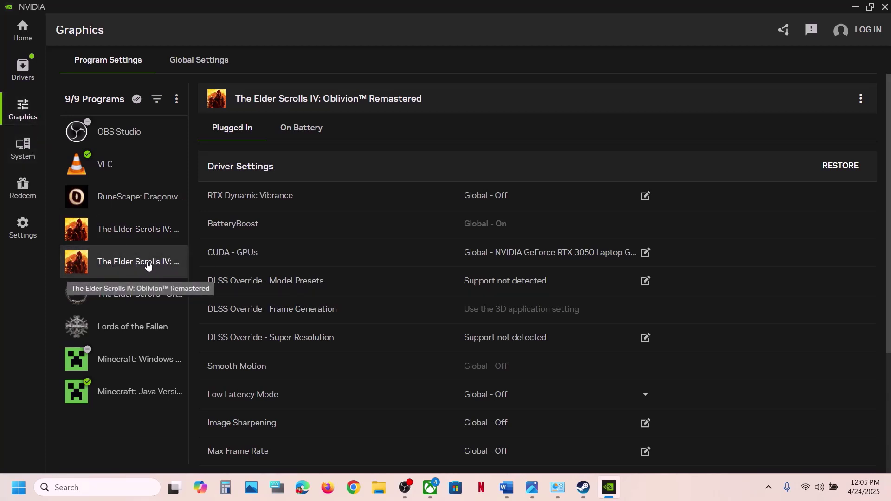
left_click(146, 233)
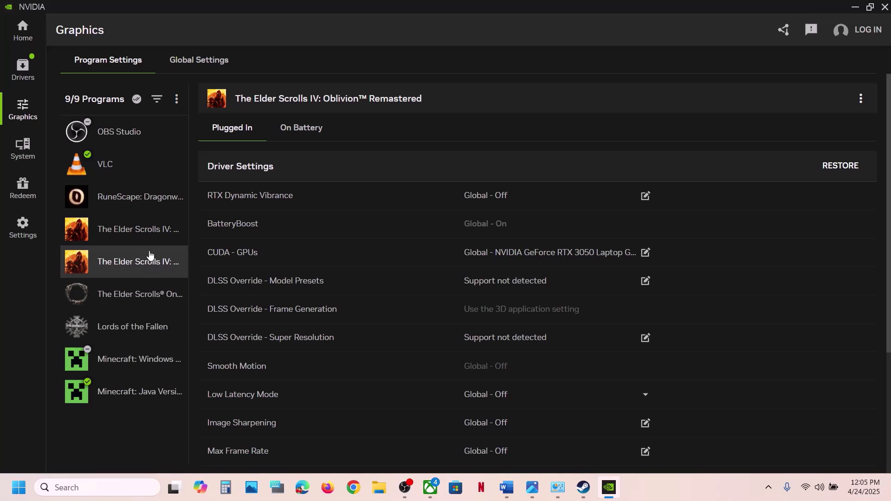
left_click(134, 201)
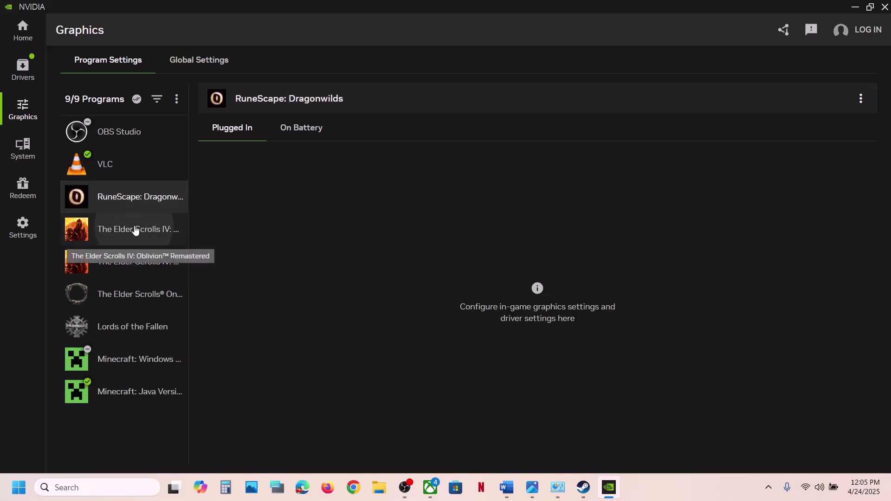
left_click(135, 231)
left_click(135, 264)
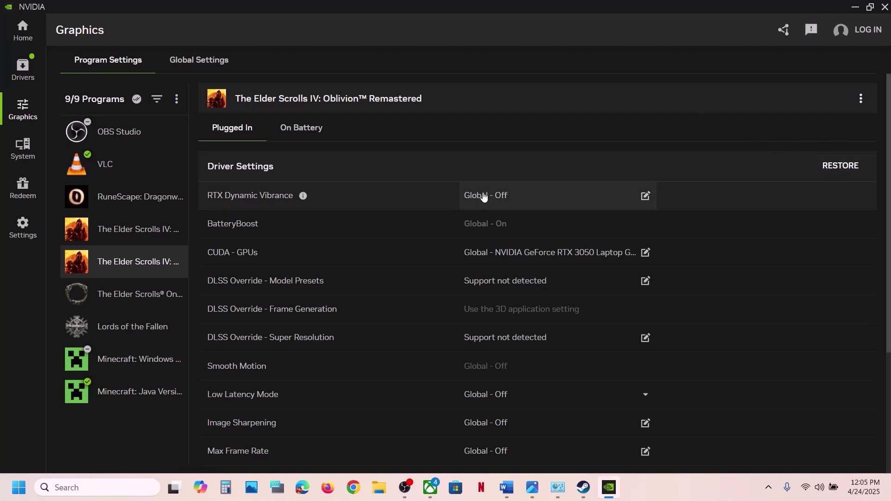
left_click(155, 231)
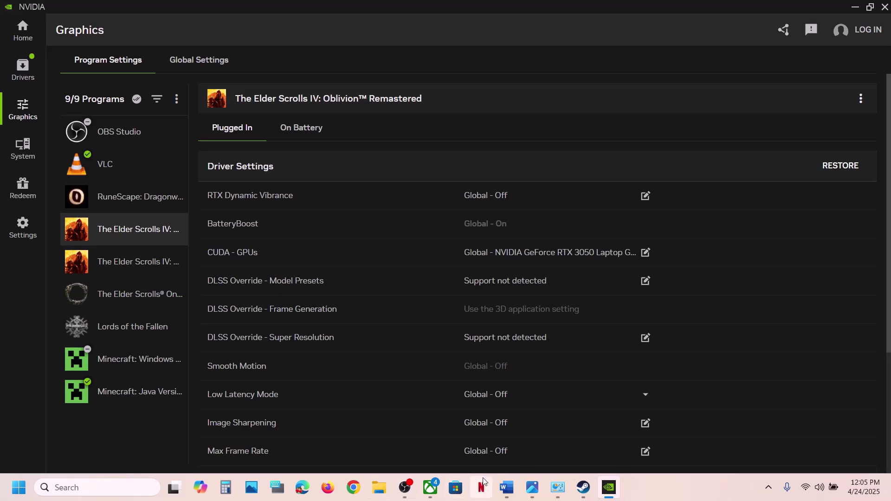
Step: Return to the Word document and highlight Step 8's advice on renaming save game files, backing up first, and losing progress
left_click(584, 488)
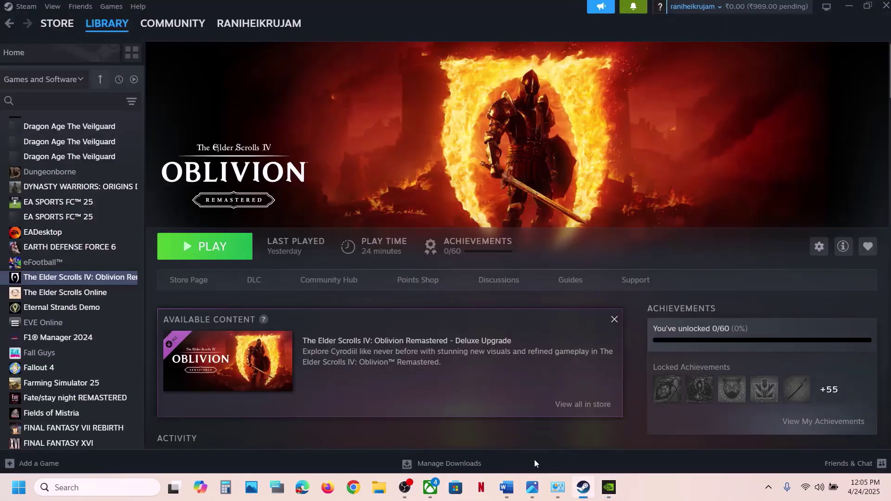
left_click(507, 488)
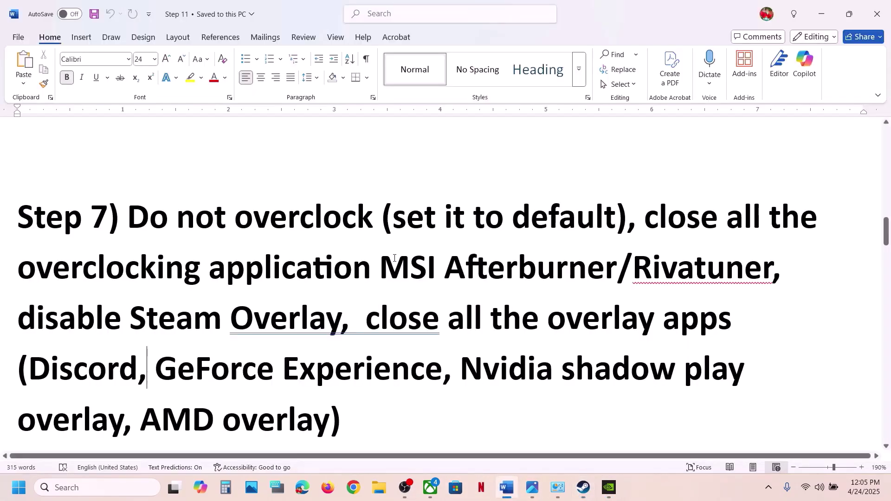
scroll(395, 259, "down", 5)
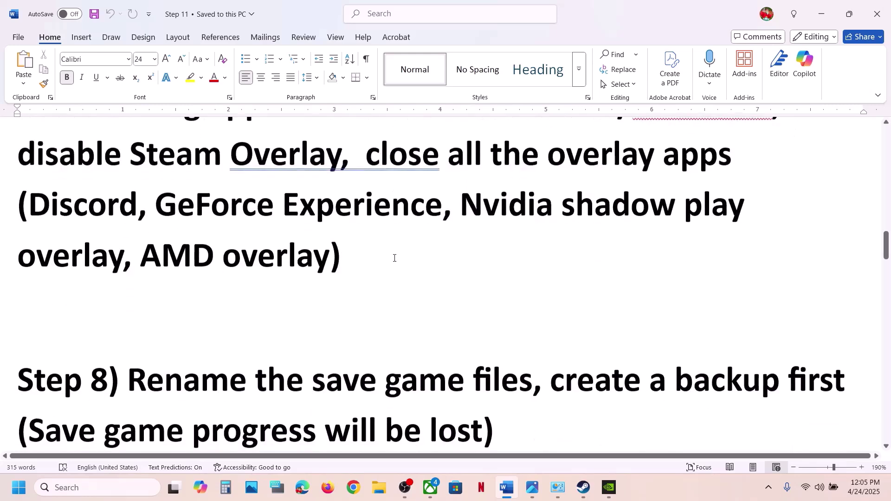
left_click_drag(146, 320, 485, 323)
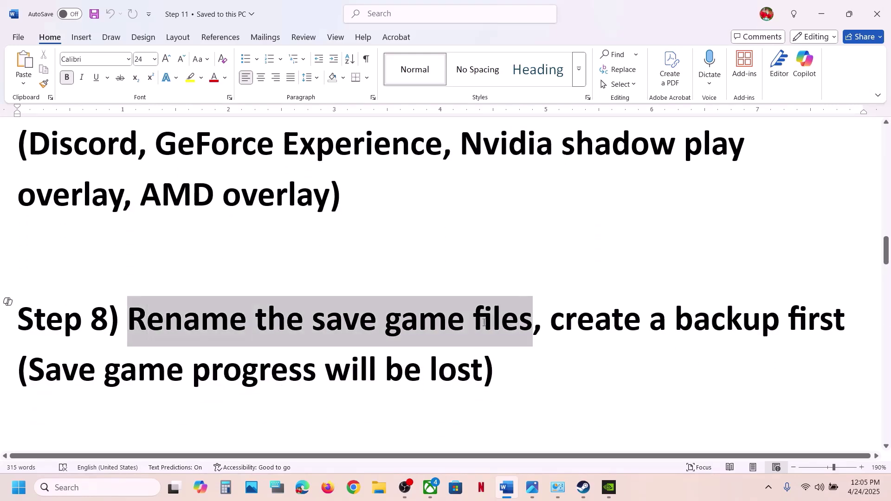
scroll(484, 325, "up", 1)
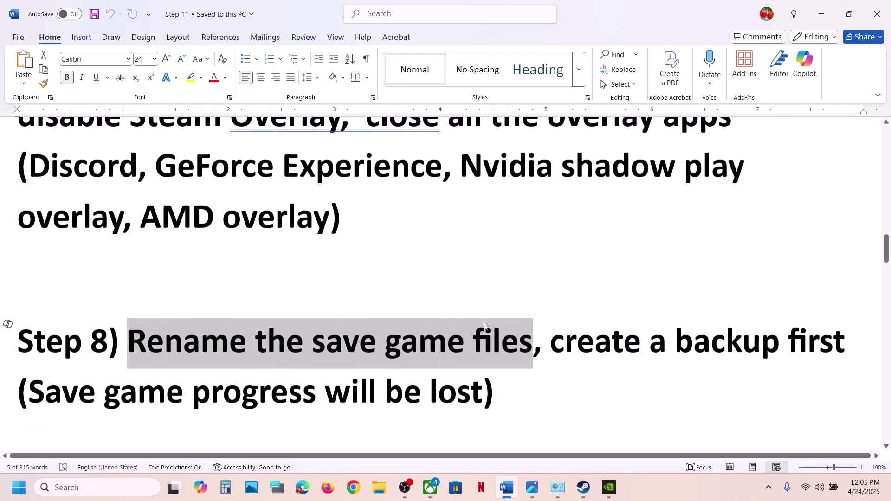
left_click_drag(548, 343, 836, 353)
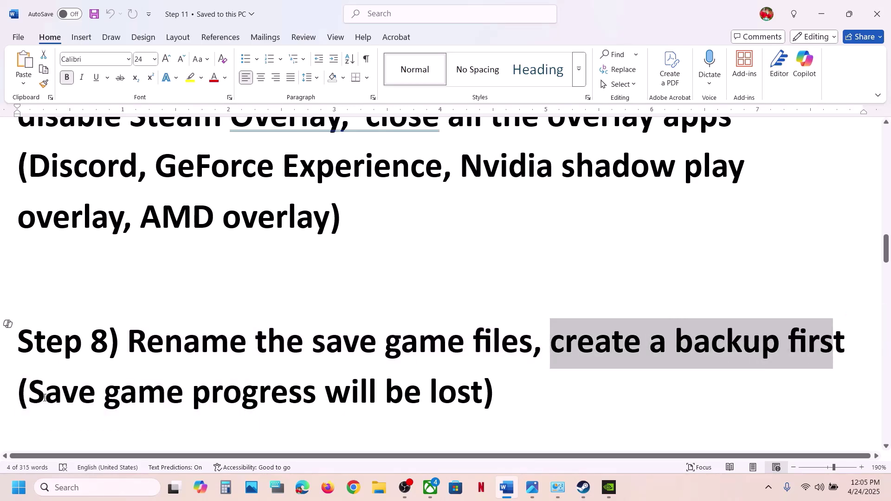
left_click_drag(44, 398, 478, 395)
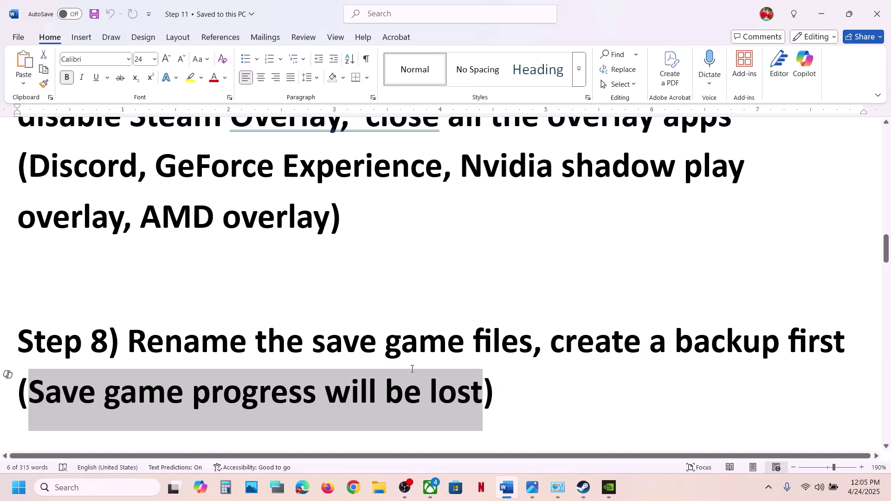
scroll(411, 369, "up", 1)
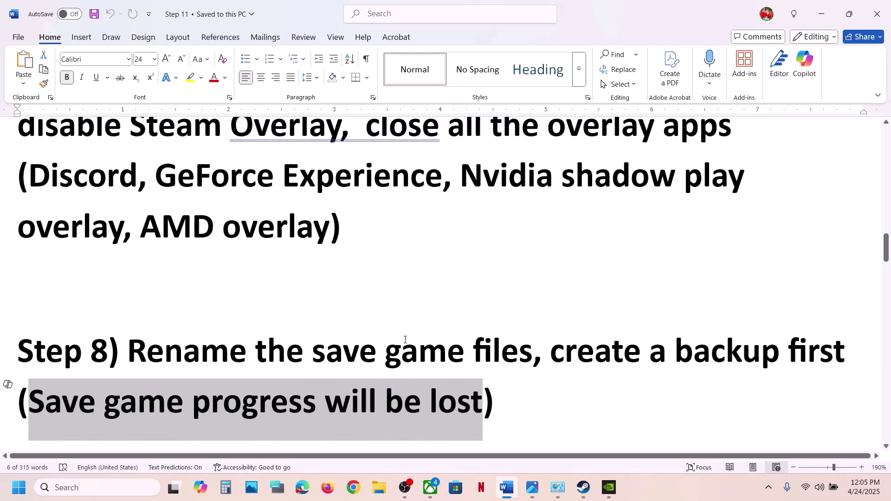
Step: Back up the Oblivion Remastered folder from My Games in Documents by copying it to an open area of the desktop
left_click(379, 488)
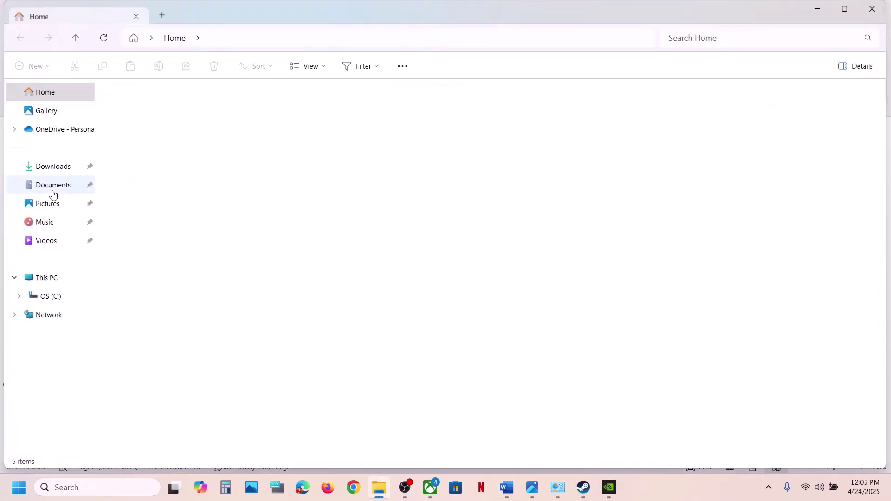
left_click(52, 186)
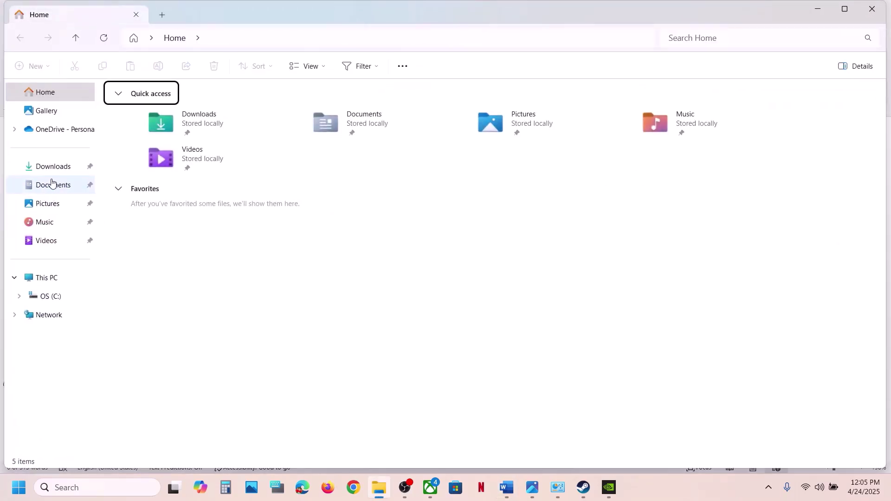
double_click(770, 129)
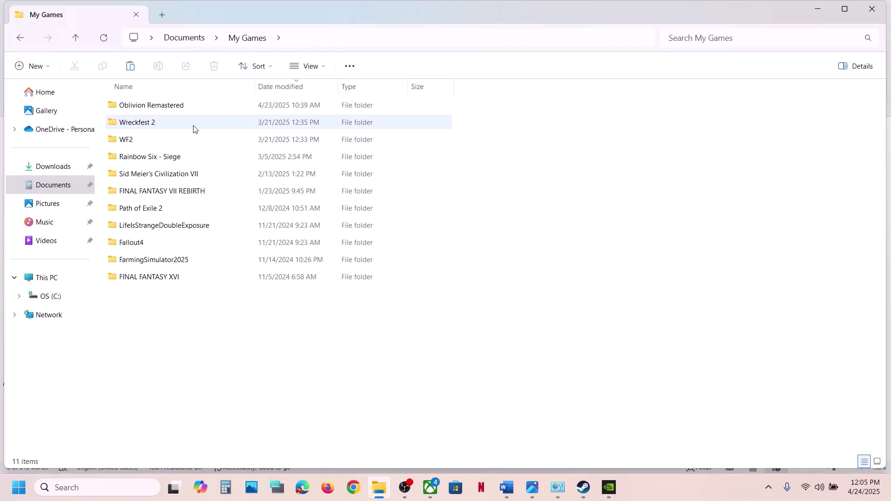
left_click(163, 110)
right_click(163, 110)
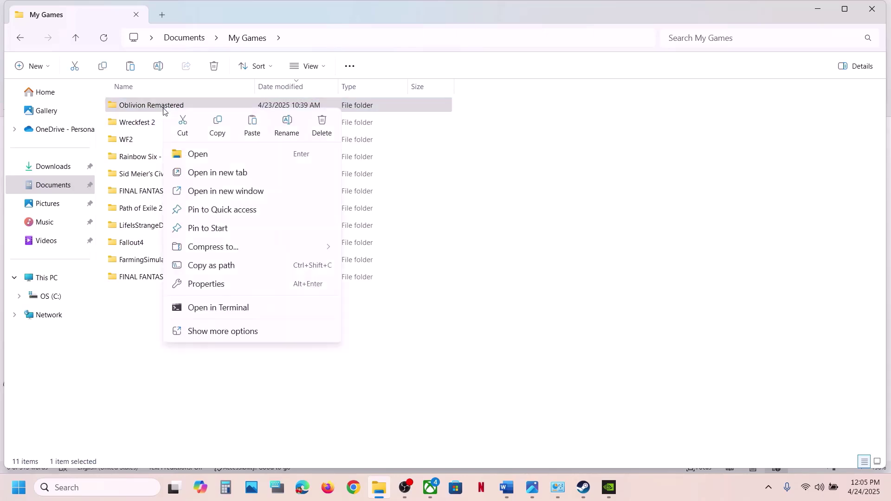
left_click(219, 129)
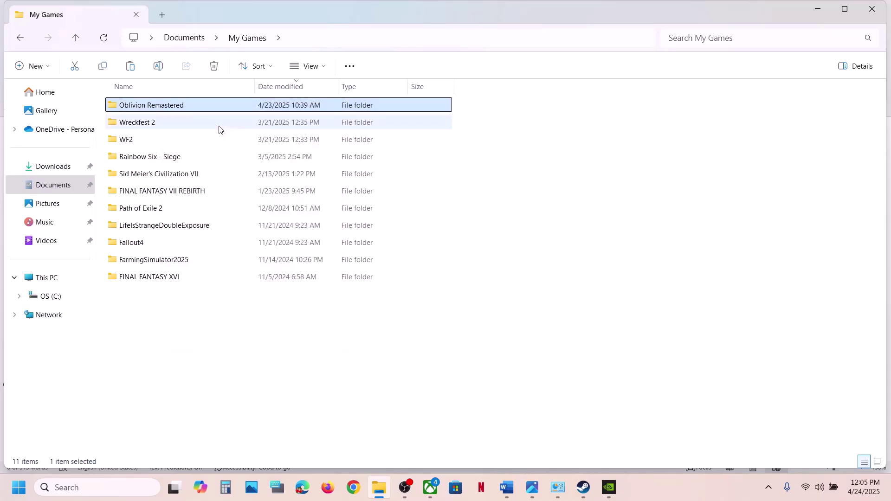
key("super+d")
key("ctrl+v")
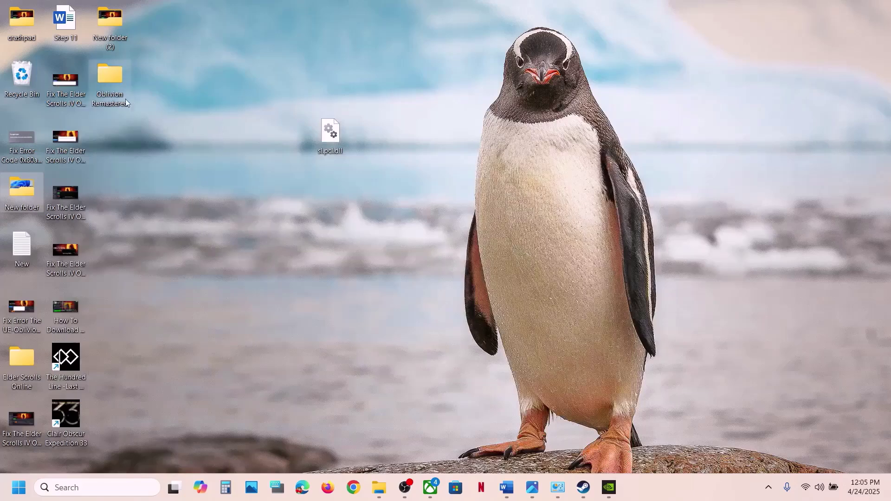
left_click_drag(107, 86, 310, 181)
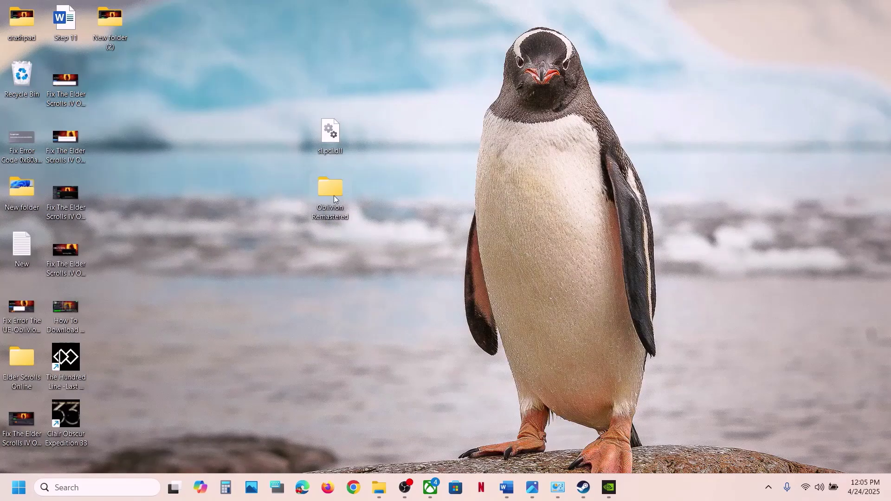
Step: Rename the Oblivion Remastered folder in My Games to Oblivion Remastered.old
left_click(379, 487)
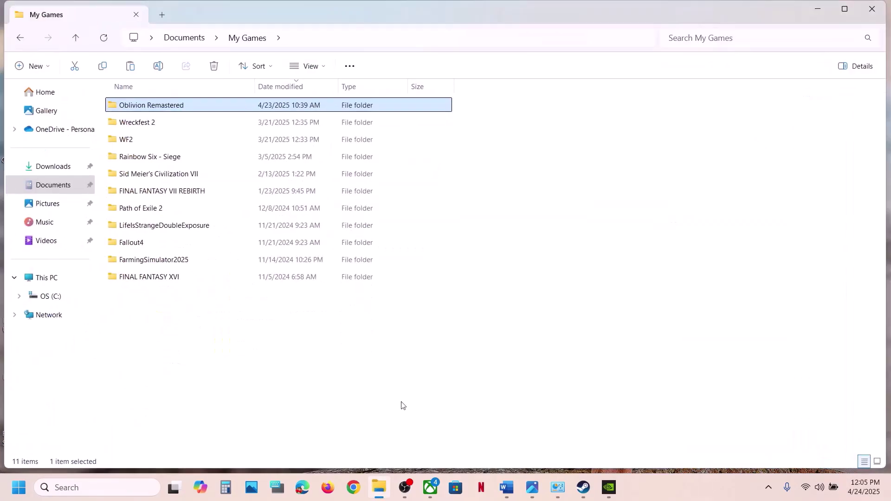
right_click(168, 111)
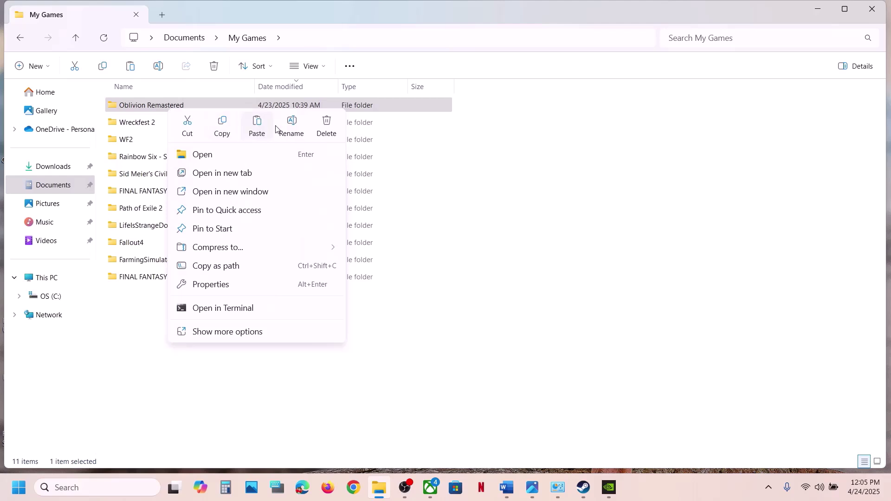
left_click(292, 125)
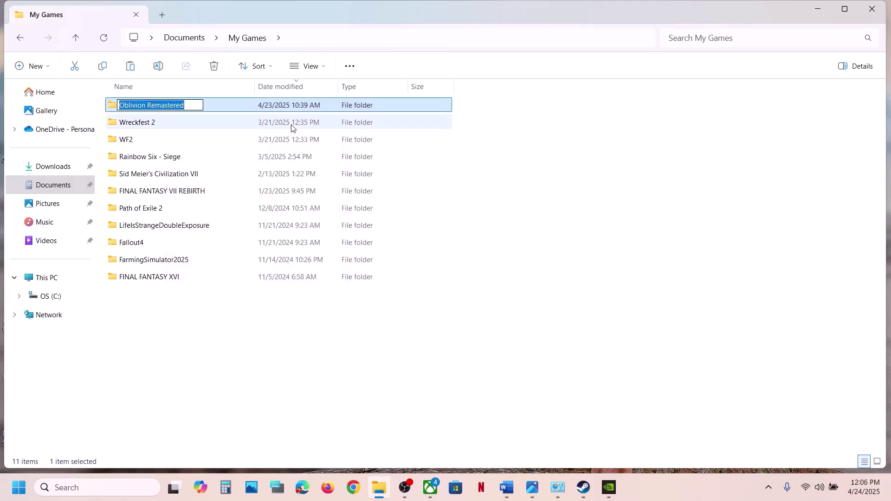
key("End")
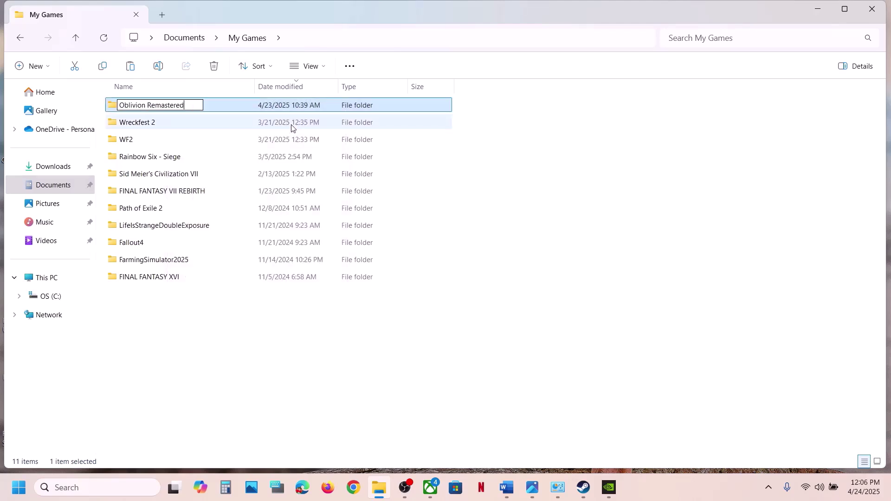
type(".old")
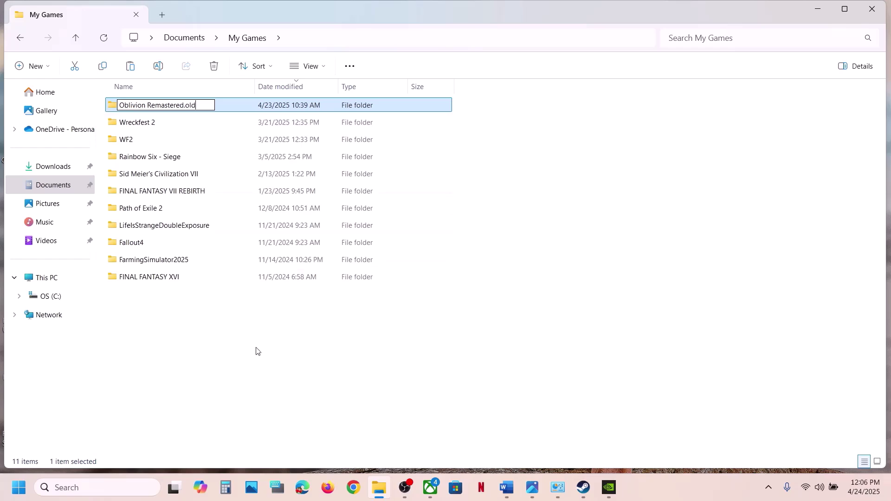
left_click(256, 352)
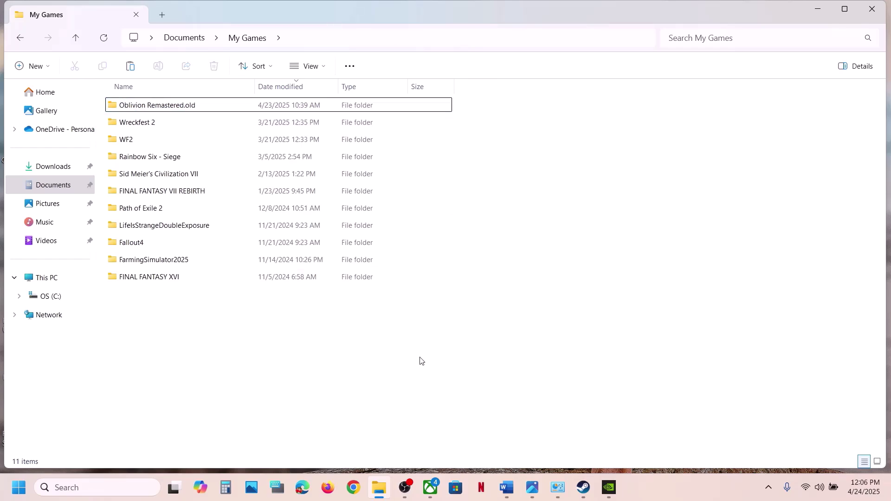
Step: Check the Oblivion Remastered backup folder on the desktop and bring up the game's library page in Steam
key("super+d")
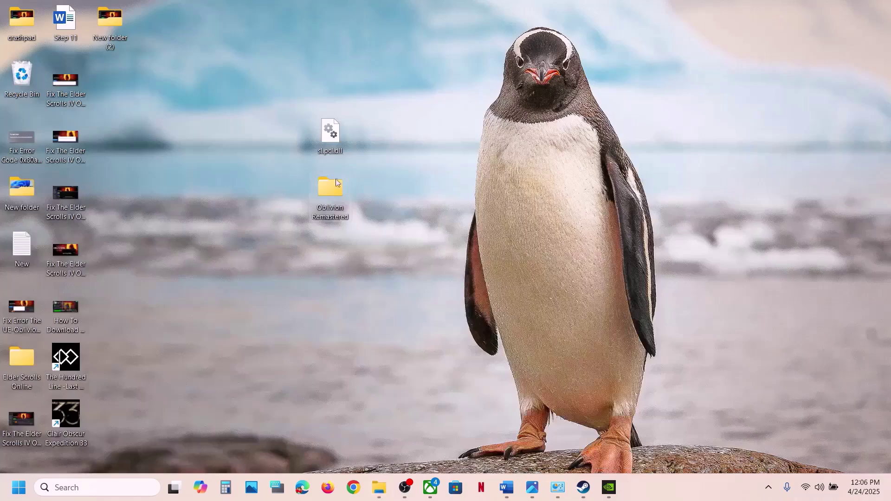
left_click(332, 209)
left_click(584, 488)
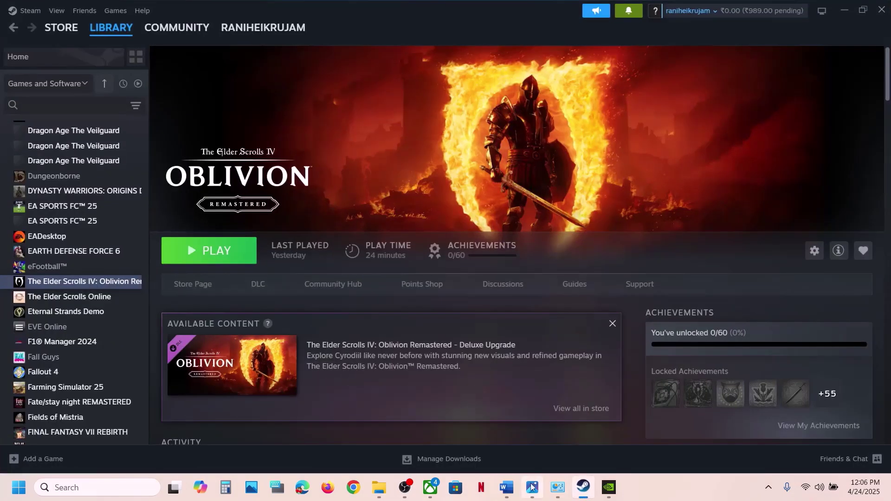
Step: Return to the Word document and highlight the NVIDIA driver download link under Step 9
left_click(506, 487)
scroll(417, 245, "down", 5)
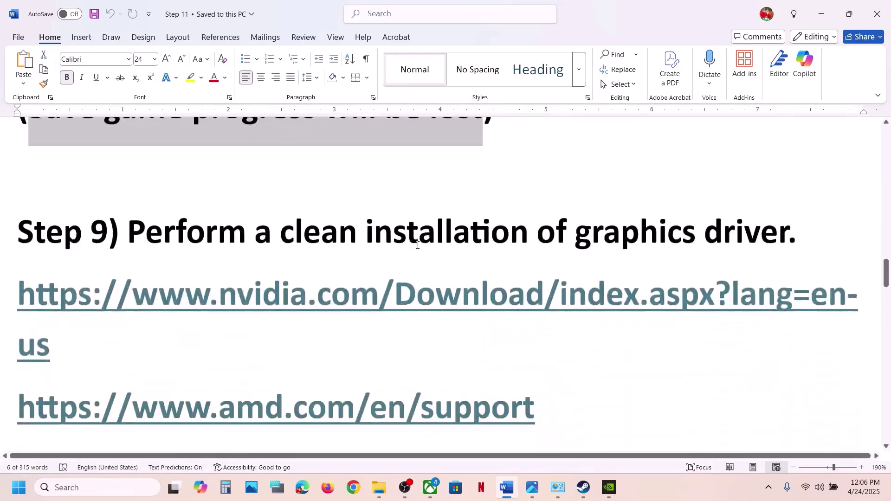
left_click_drag(93, 335, 6, 321)
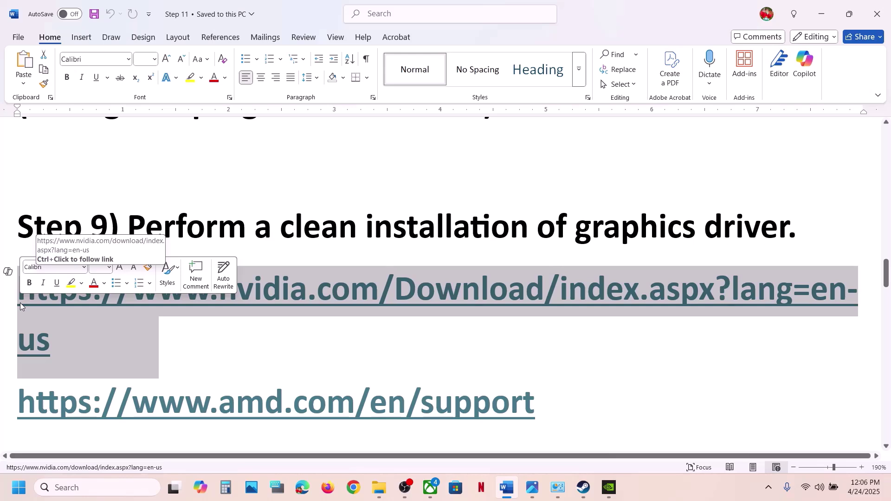
left_click(252, 378)
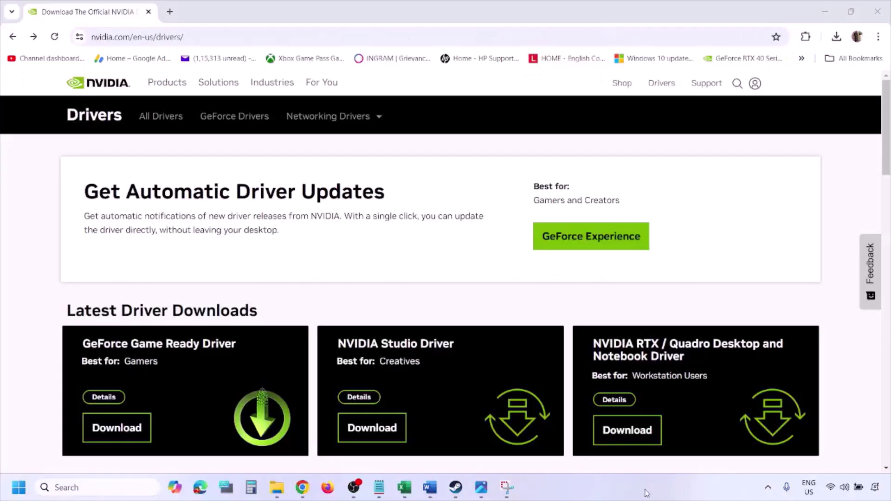
Step: Search NVIDIA's driver page for GeForce RTX 3050 Laptop GPU drivers, with Windows 11 as the operating system and English (US) as the language
scroll(208, 284, "down", 8)
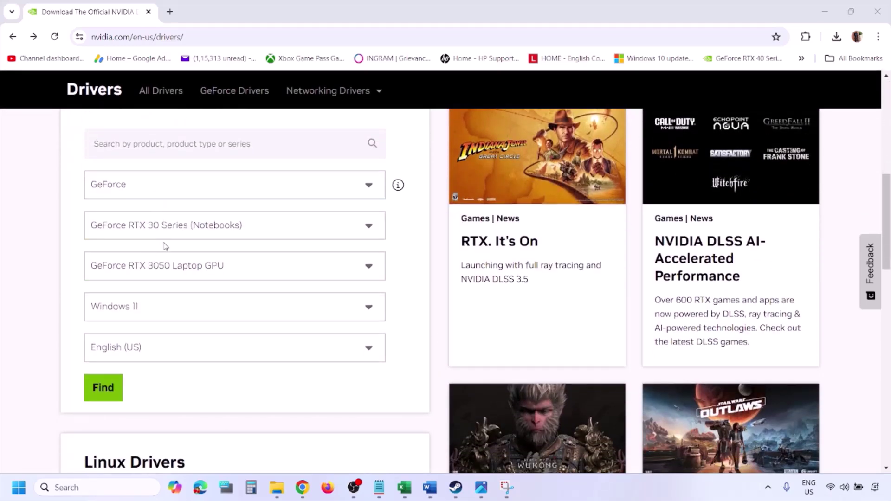
left_click(147, 311)
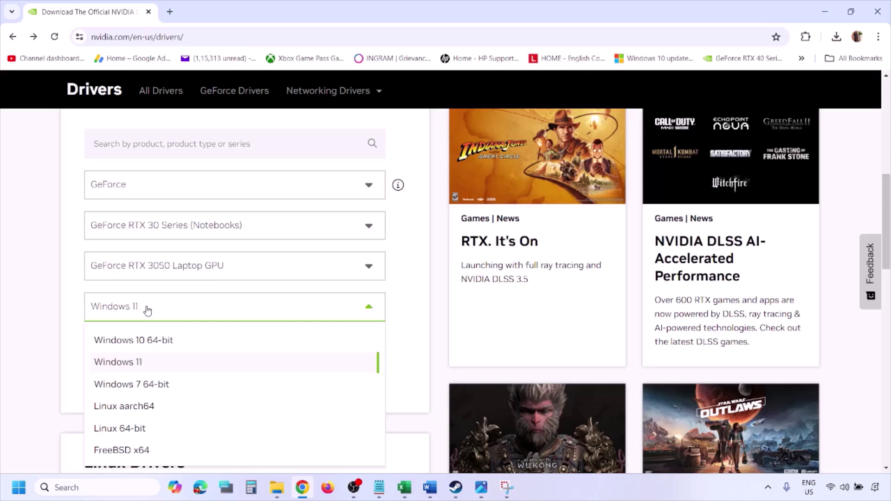
left_click(130, 363)
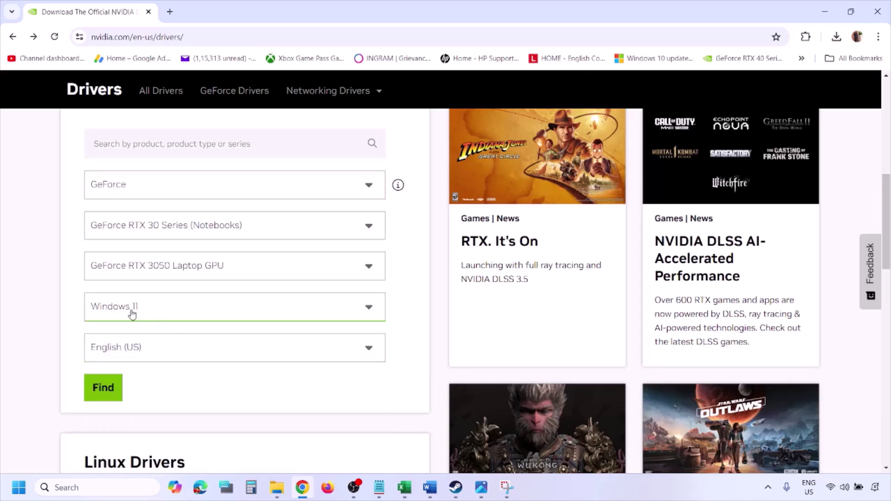
left_click(103, 389)
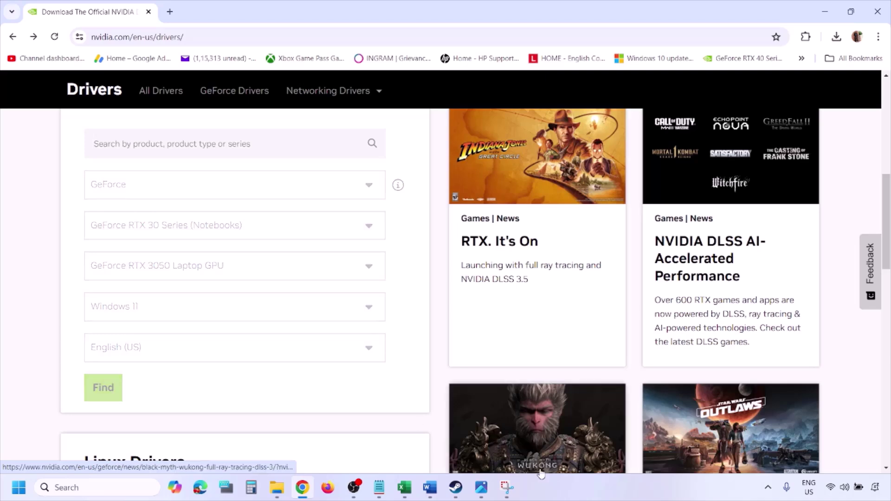
Step: Review the driver download and clean installation images 1.png through 5.png in the photo viewer, and show the computer's power options
left_click(482, 488)
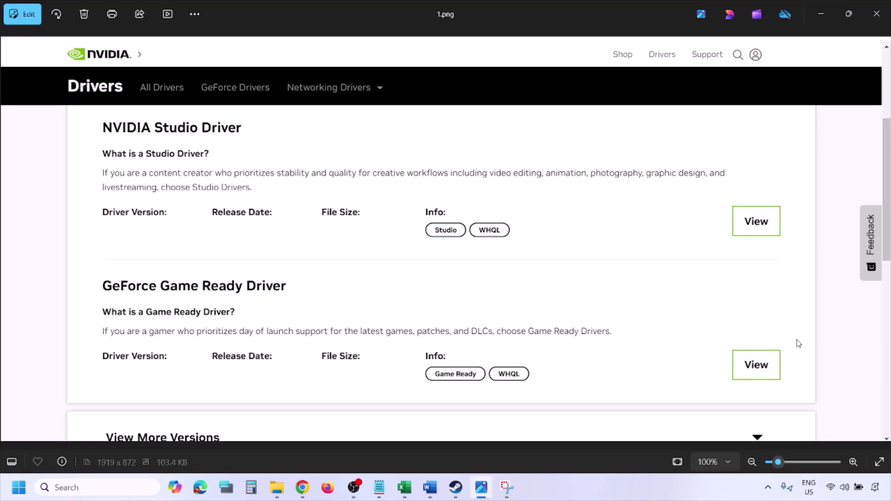
key("Right")
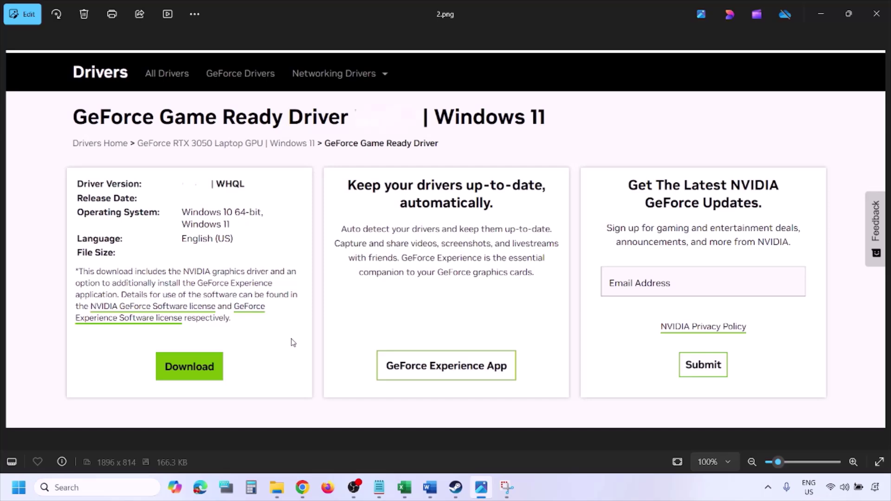
key("Right")
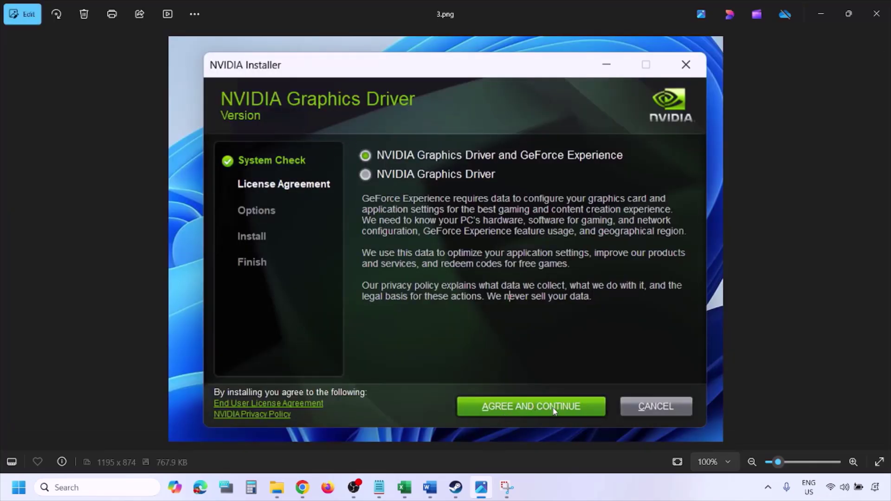
key("Right")
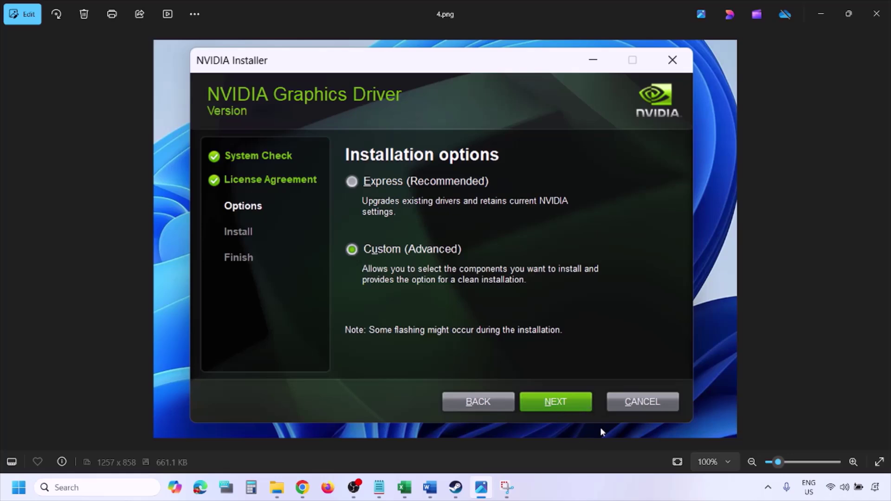
key("Right")
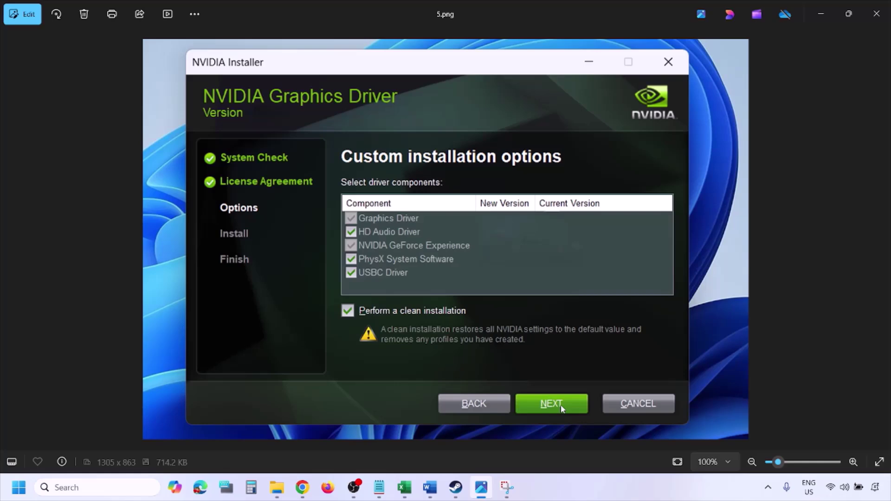
left_click(18, 488)
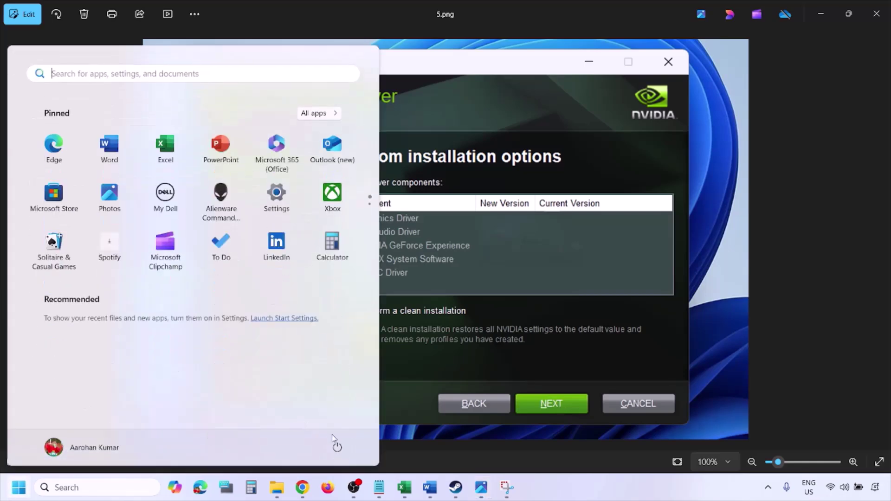
left_click(342, 452)
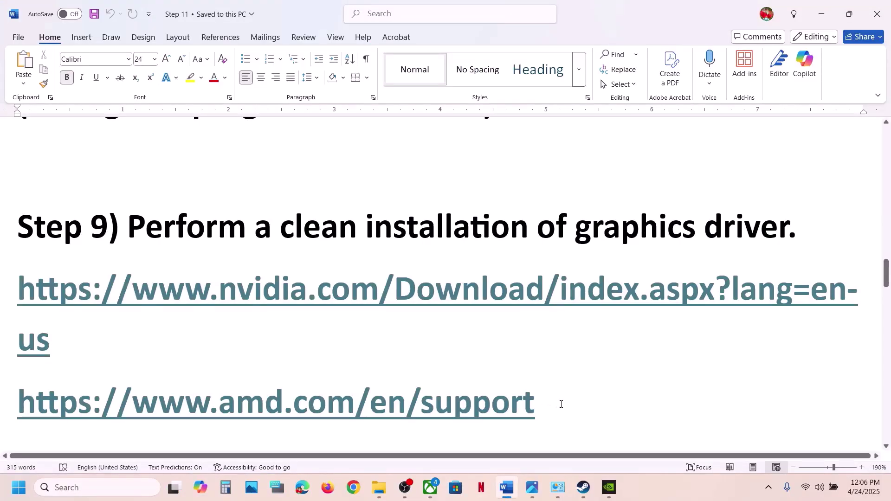
Step: Highlight the AMD support link under Step 9 in the Word document, then clear the selection
left_click_drag(561, 405, 0, 424)
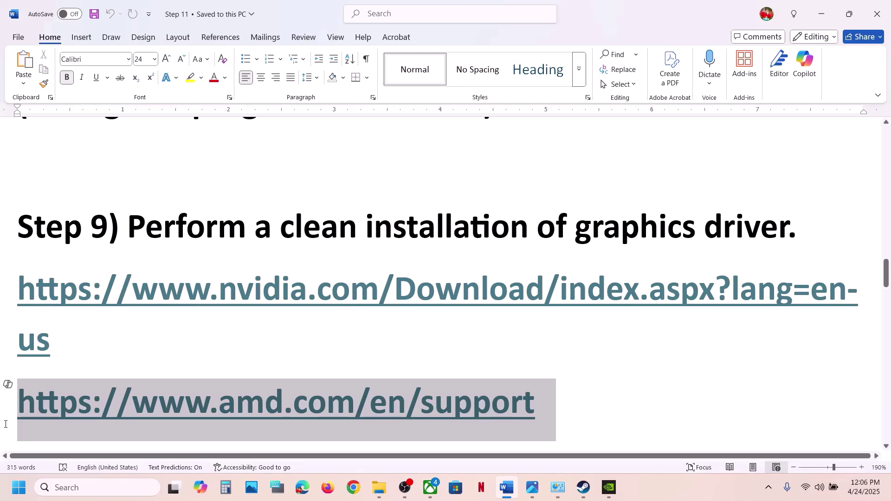
left_click_drag(6, 424, 5, 424)
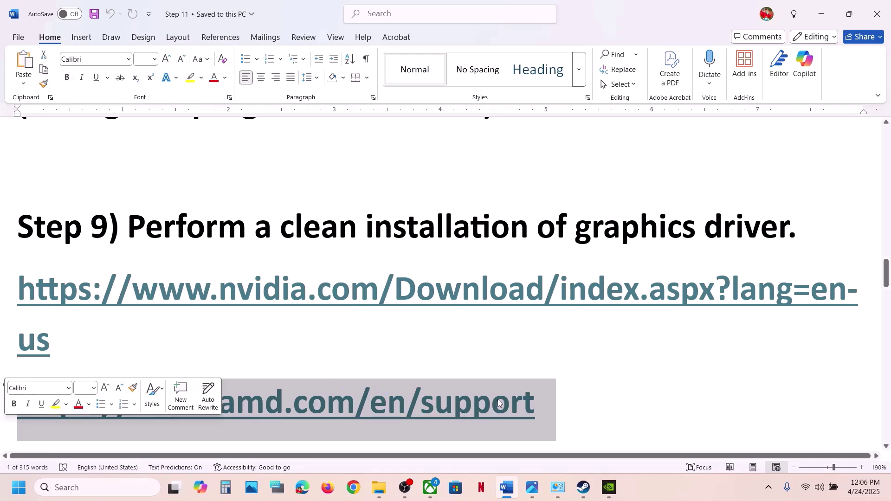
left_click(582, 402)
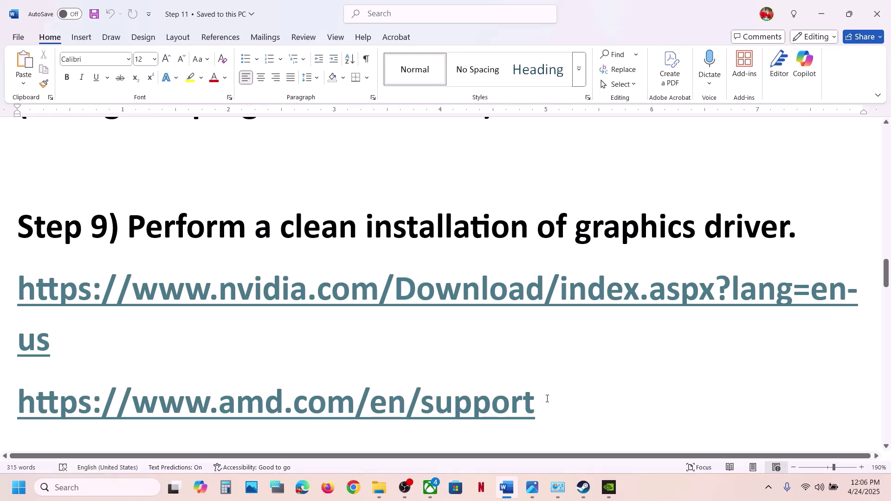
Step: Copy the word "graphics" from the Step 11 heading and use it to find and open the Windows Graphics settings
scroll(547, 399, "down", 3)
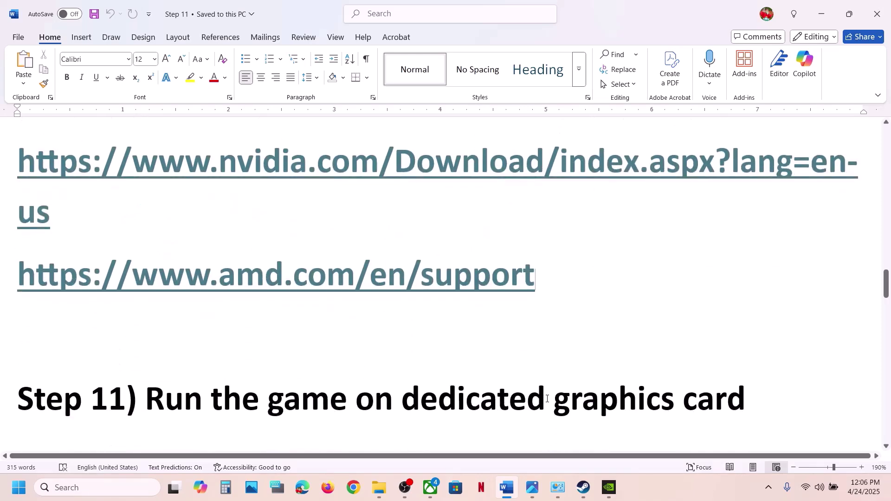
triple_click(601, 395)
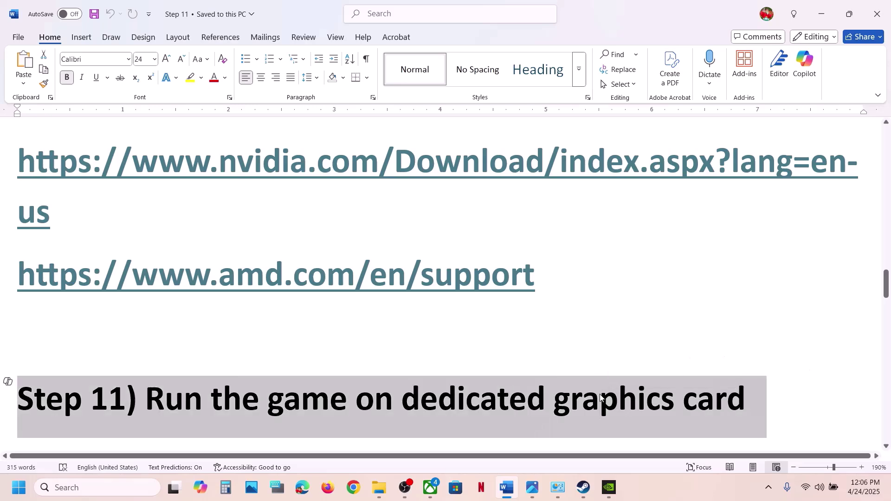
key("ctrl+c")
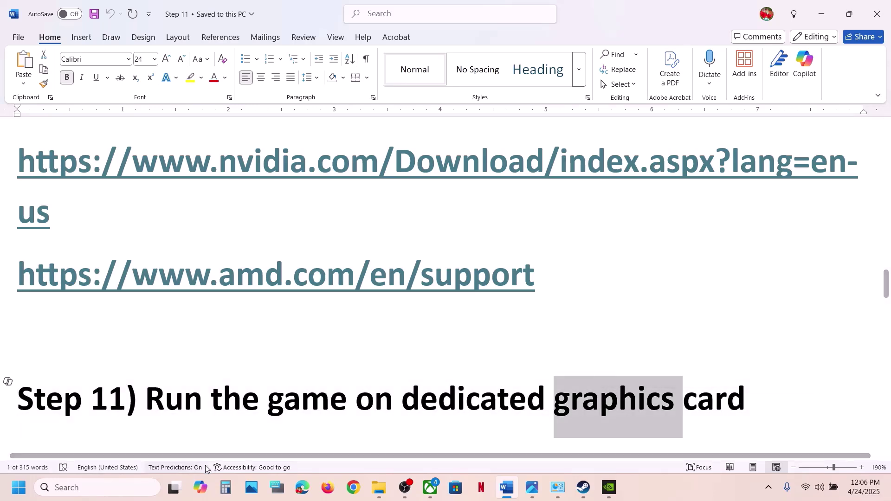
left_click(142, 486)
key("ctrl+v")
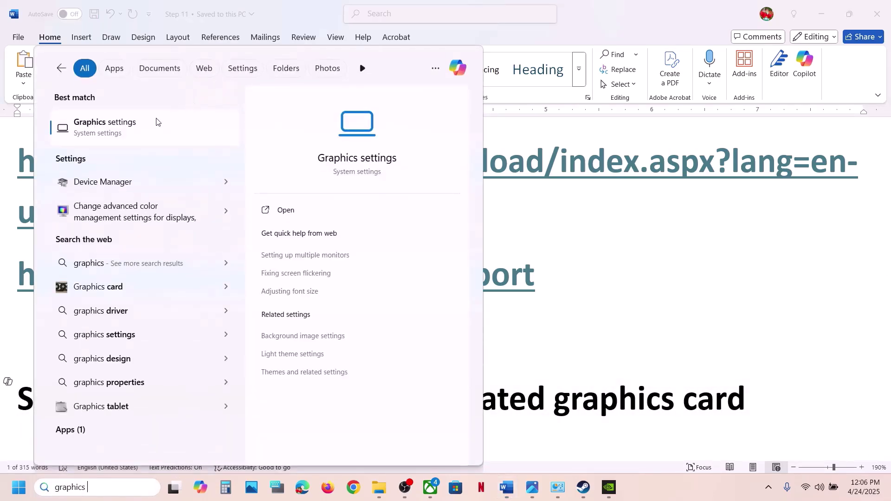
left_click(155, 122)
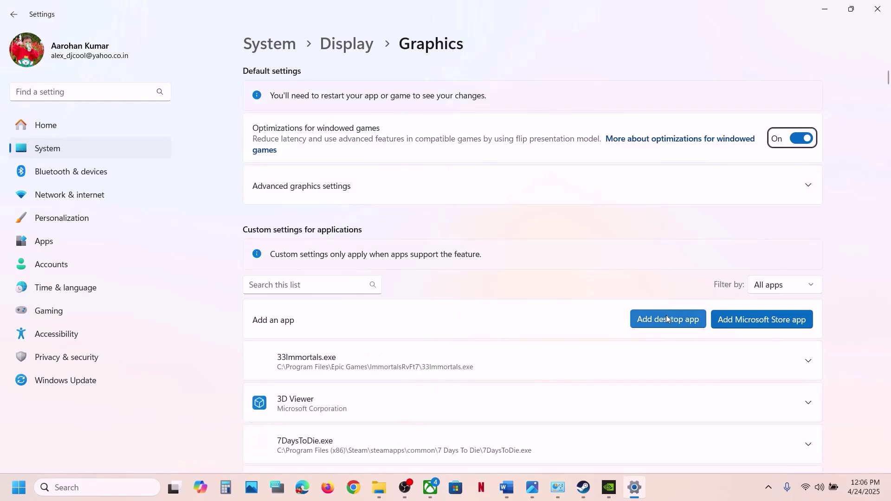
Step: Add the OblivionRemastered-Win64-Shipping application from the game's Win64 folder as a desktop app in the custom graphics settings
left_click(667, 319)
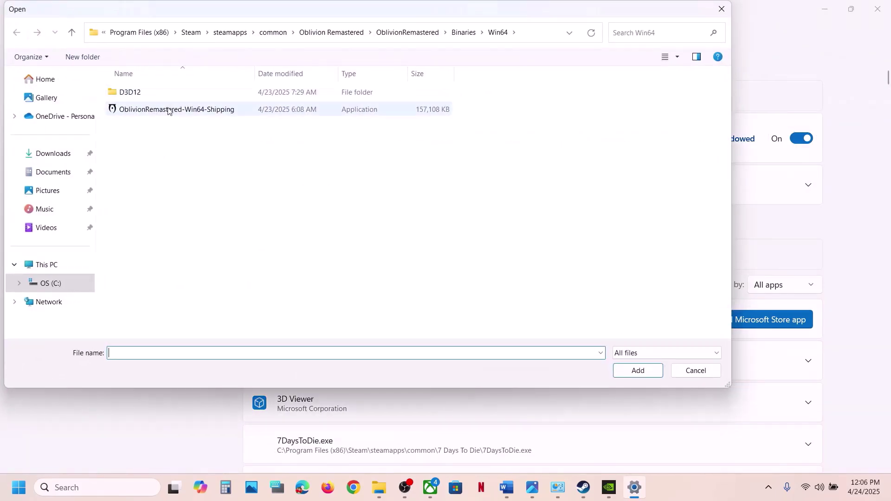
left_click(166, 113)
left_click(639, 371)
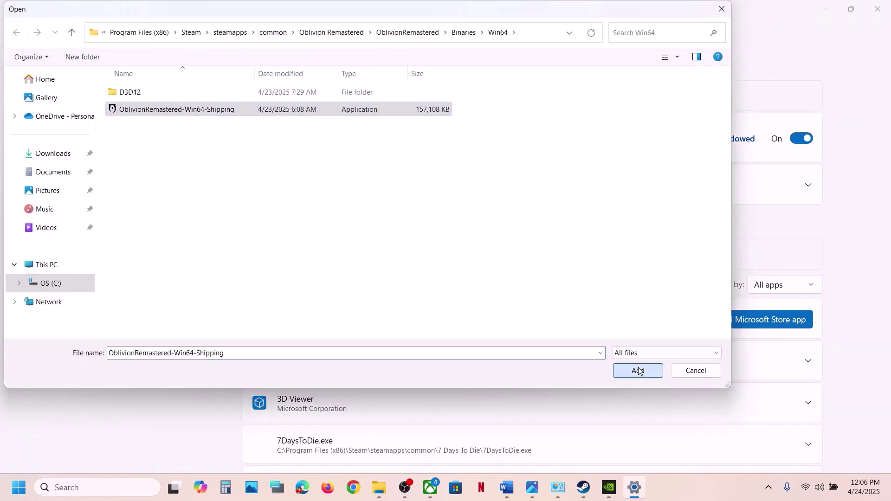
Step: Set the GPU preference of the OblivionRemastered entry to High Performance (NVIDIA GeForce RTX 3050 Laptop GPU)
scroll(389, 372, "down", 20)
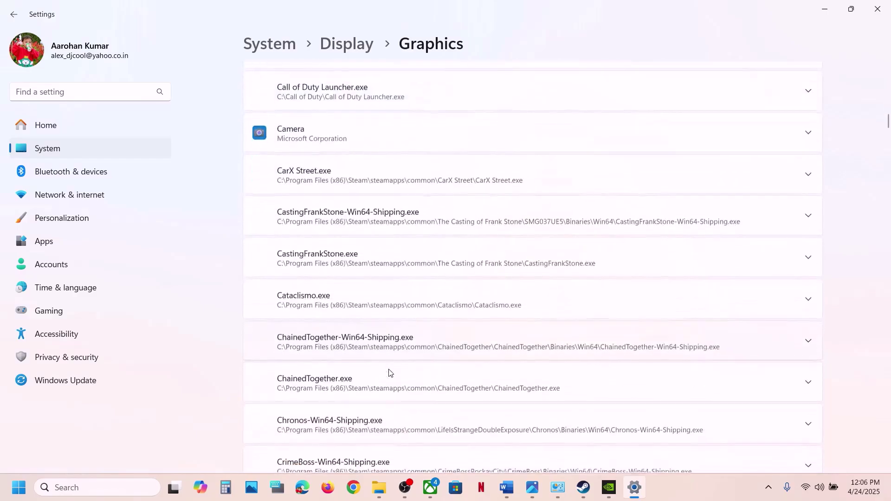
scroll(389, 372, "down", 20)
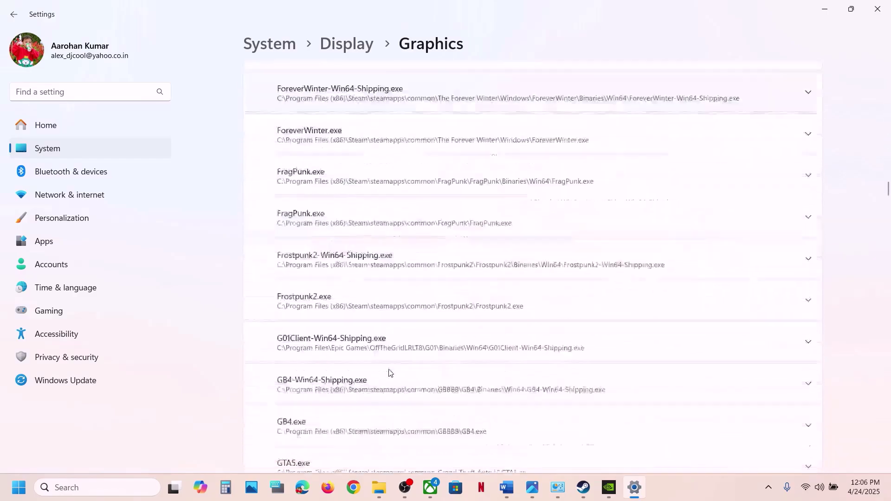
scroll(389, 372, "down", 20)
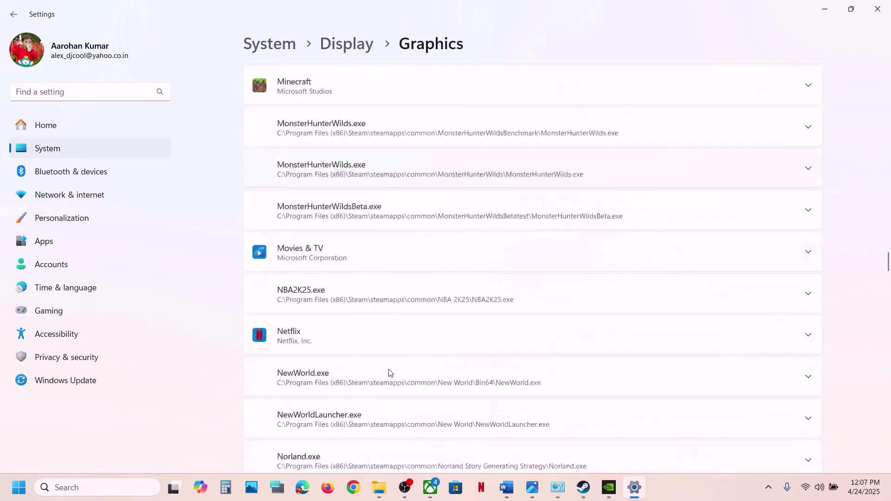
scroll(389, 372, "down", 7)
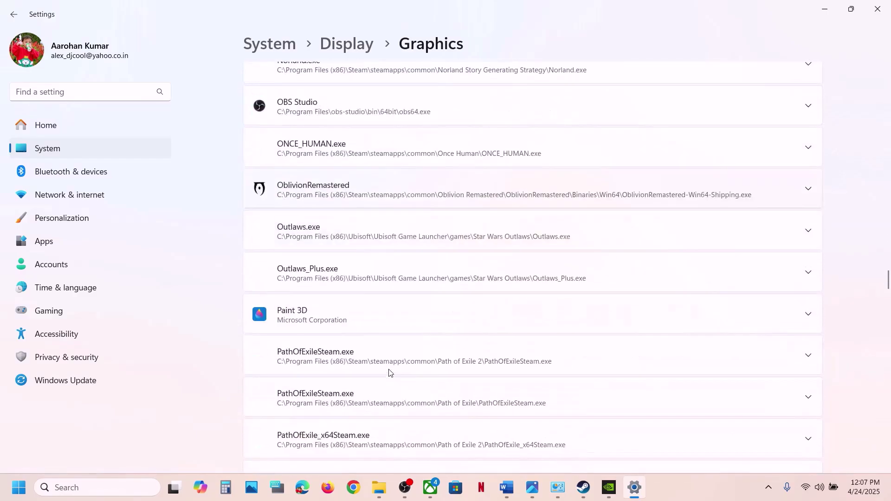
left_click(392, 189)
left_click(734, 288)
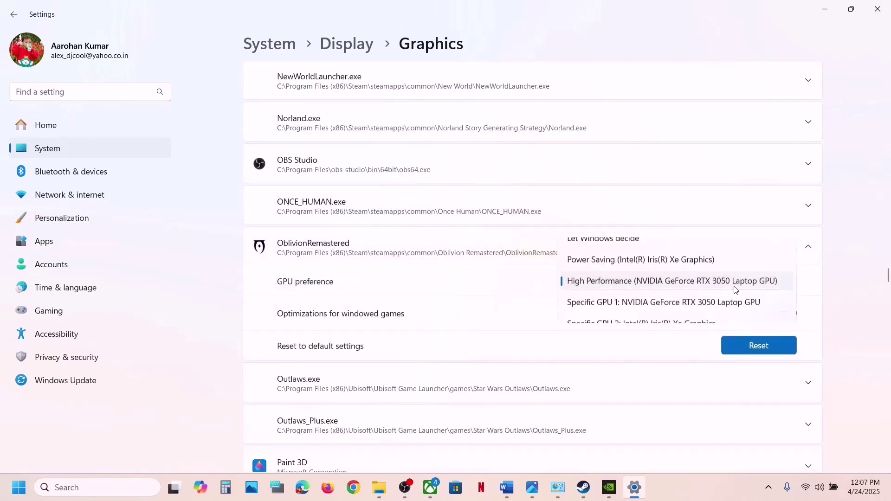
left_click(670, 281)
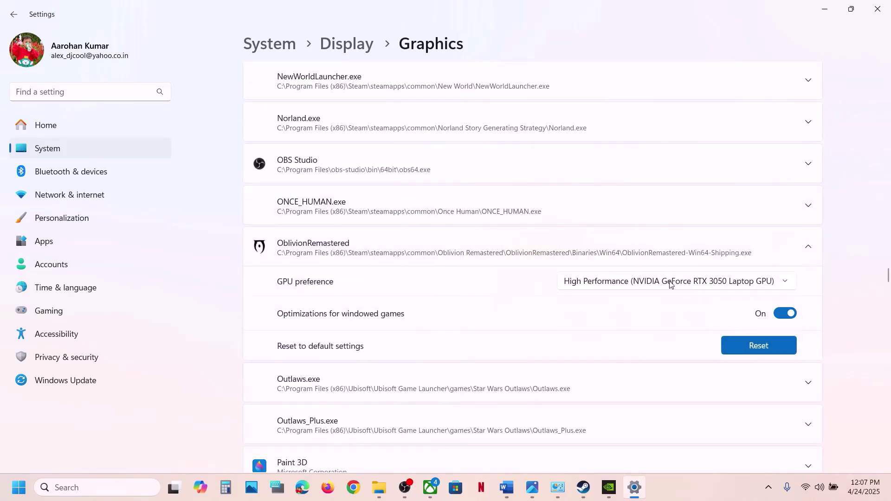
Step: Add the OblivionRemastered application from the main Oblivion Remastered folder as another desktop app in the custom graphics settings
scroll(522, 293, "up", 15)
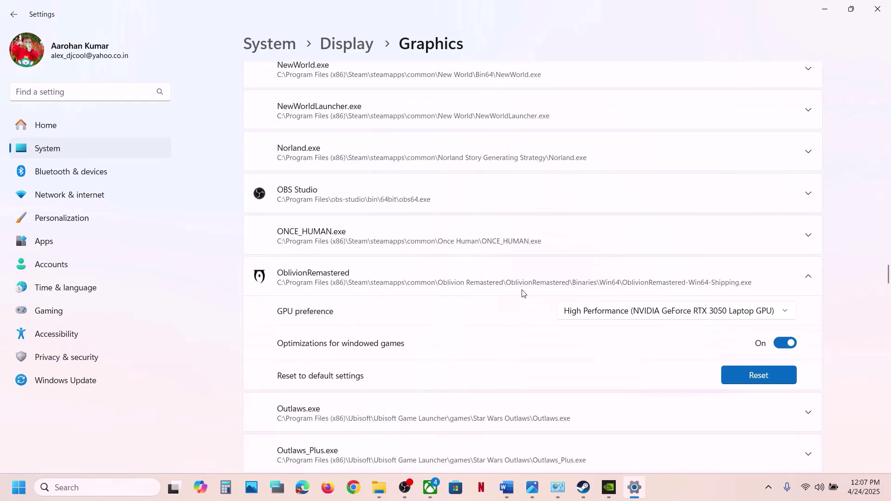
scroll(522, 293, "up", 10)
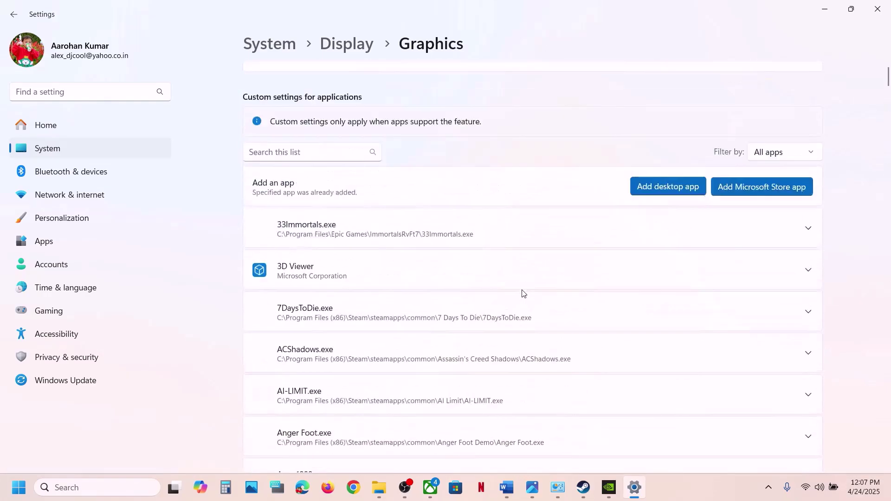
left_click(662, 327)
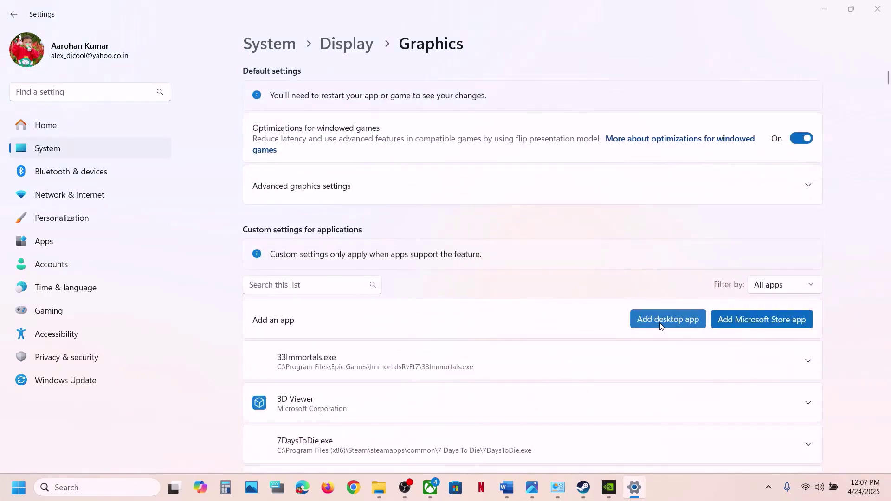
left_click(72, 32)
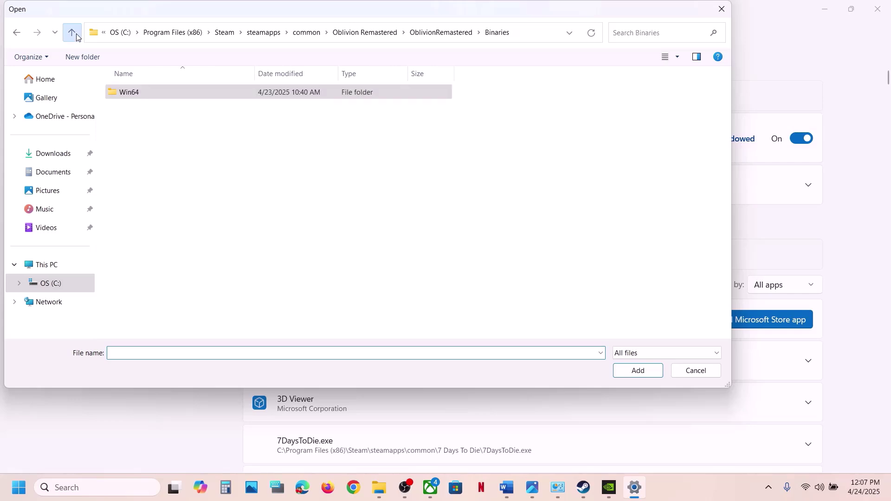
left_click(72, 33)
left_click(72, 33)
left_click(170, 132)
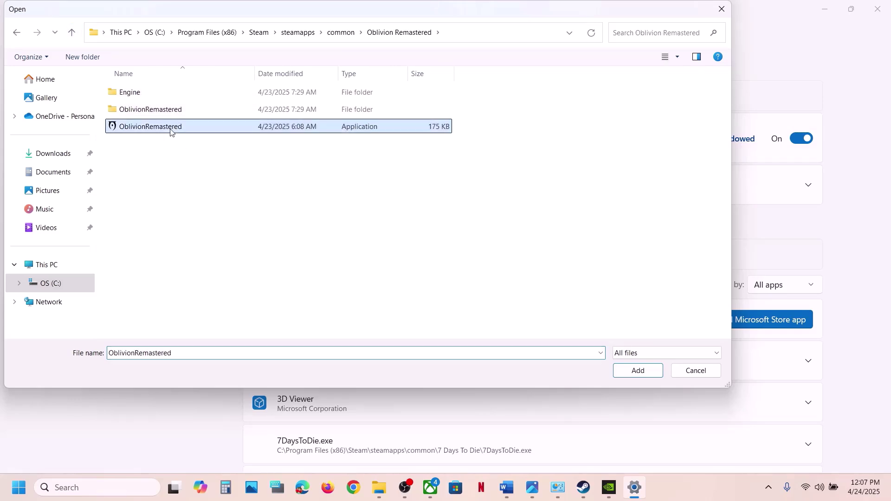
left_click(634, 371)
Step: Expand the BootstrapPackagedGame entry to check its GPU preference, and close Settings
scroll(510, 365, "down", 15)
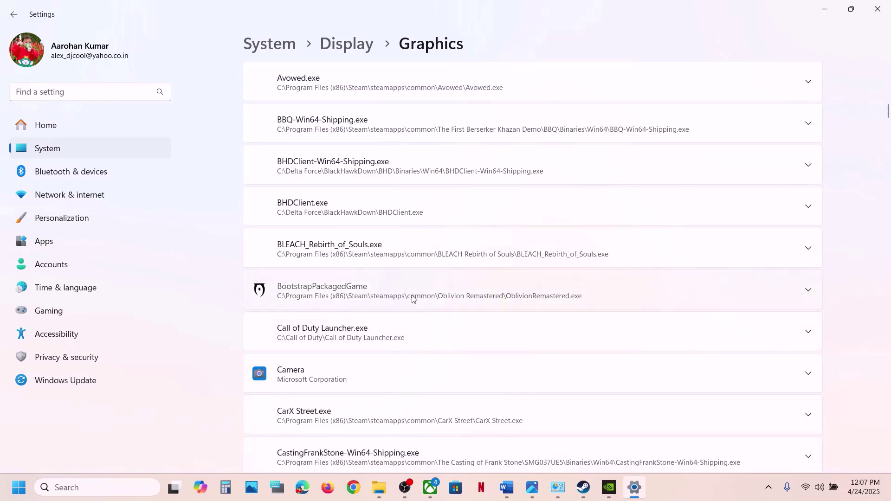
left_click(413, 298)
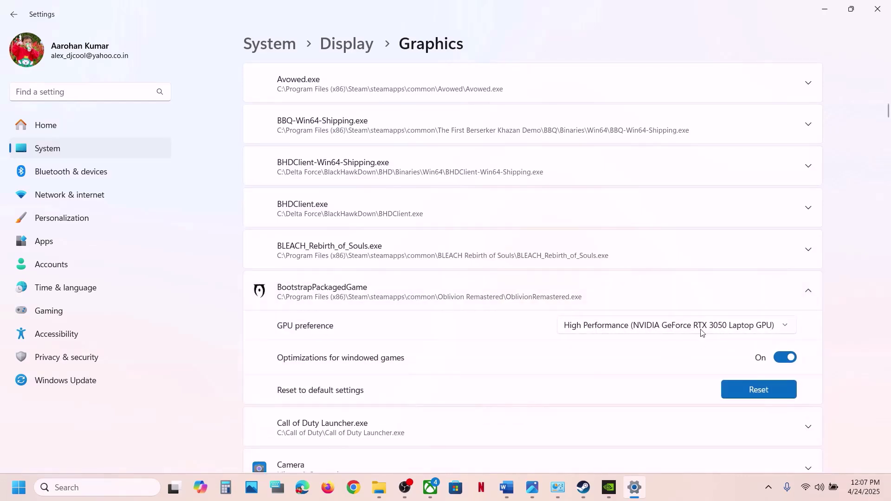
left_click(884, 12)
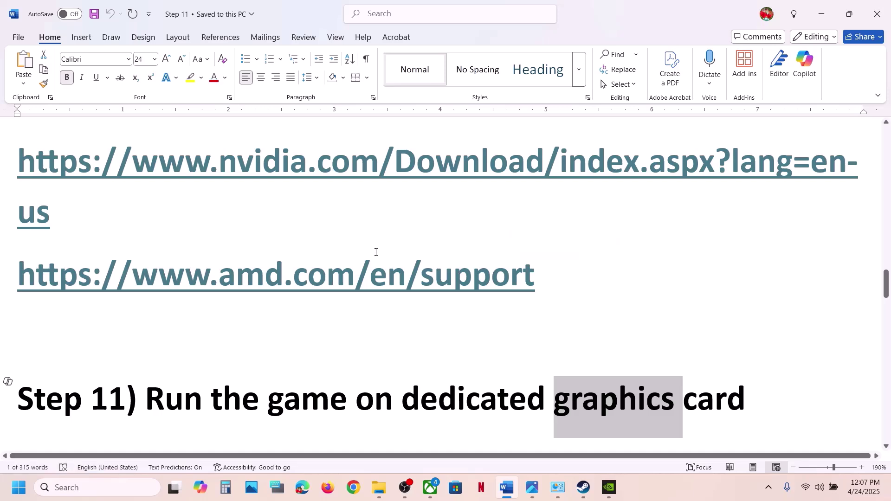
Step: Copy the NVIDIA driver download link under Step 9 in the Word document
scroll(376, 253, "up", 1)
left_click_drag(64, 251, 24, 213)
key("ctrl+c")
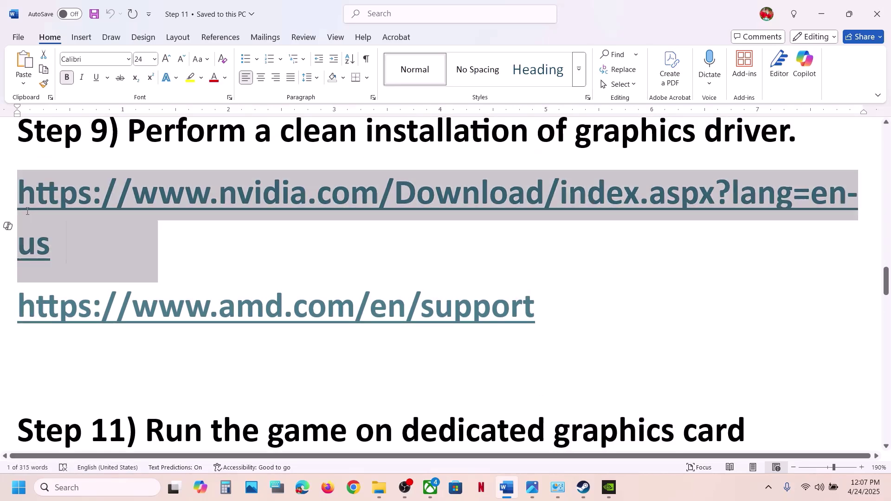
Step: Highlight the words "clean installation of graphics" in the Step 9 heading
scroll(472, 394, "down", 1)
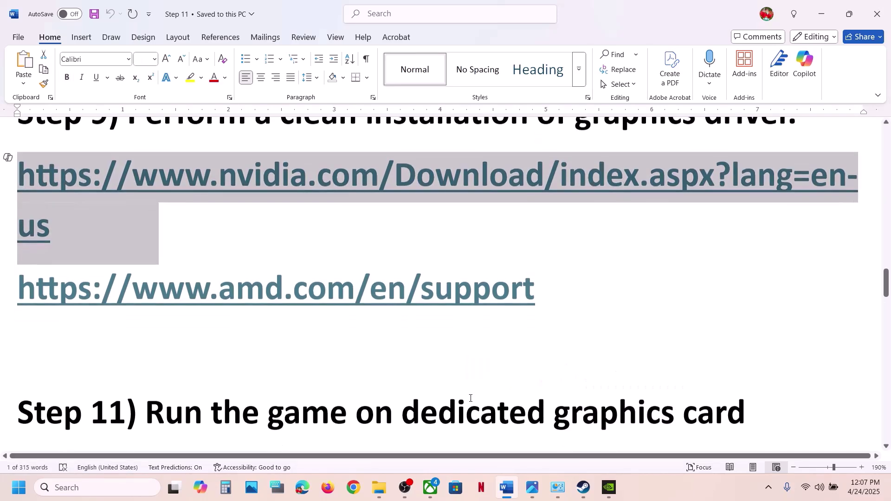
scroll(402, 270, "up", 3)
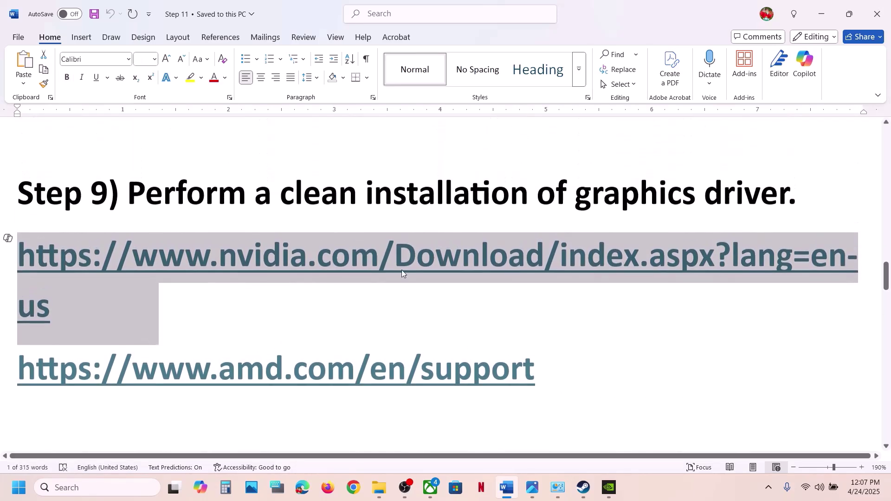
left_click(341, 206)
left_click_drag(320, 200, 673, 199)
scroll(218, 312, "down", 2)
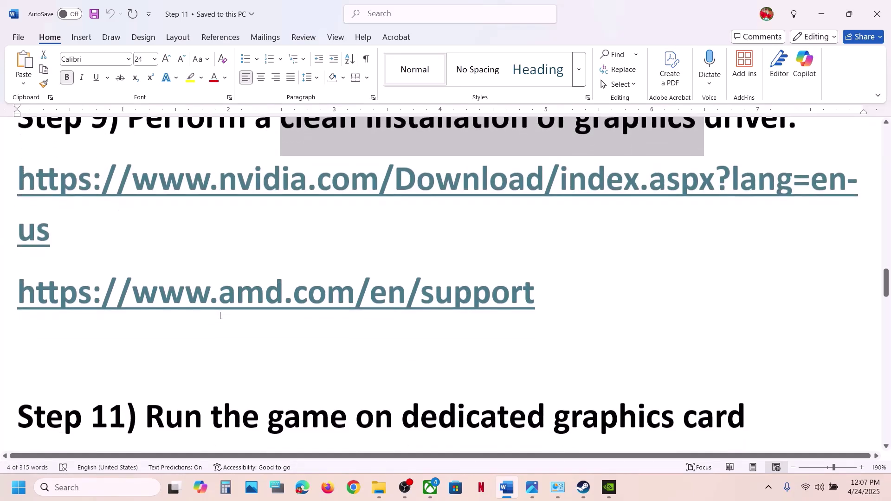
Step: Add the line "Roll back" below the AMD support link in the Word document
left_click(114, 360)
type("R")
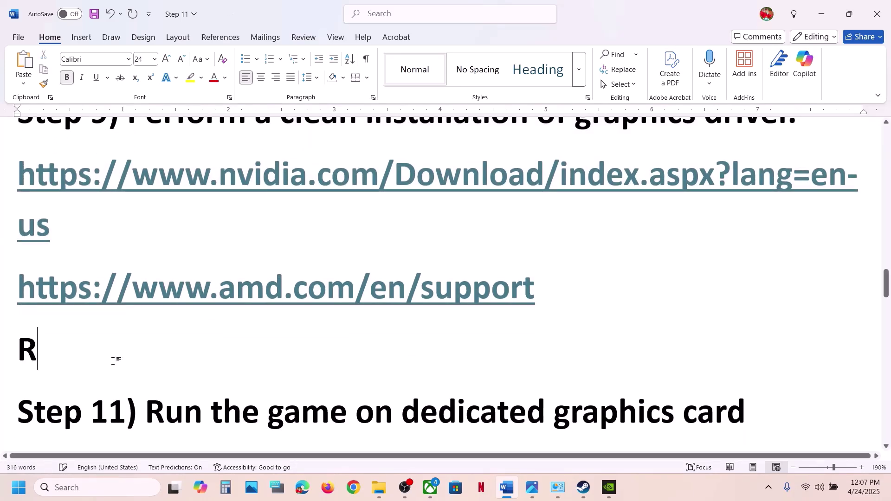
type("ol;")
key("BackSpace")
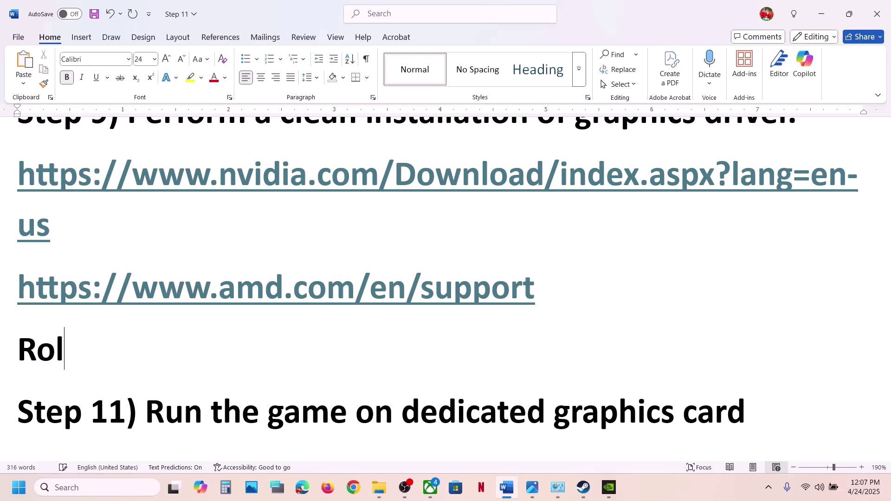
type("l back")
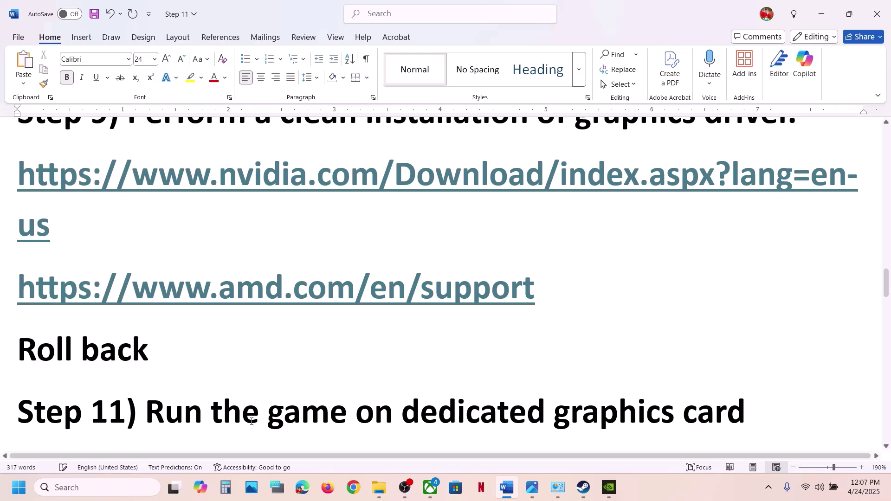
Step: Open the copied NVIDIA link in Chrome and search for GeForce RTX 3050 Laptop GPU drivers for Windows 11 in English (US)
left_click(353, 487)
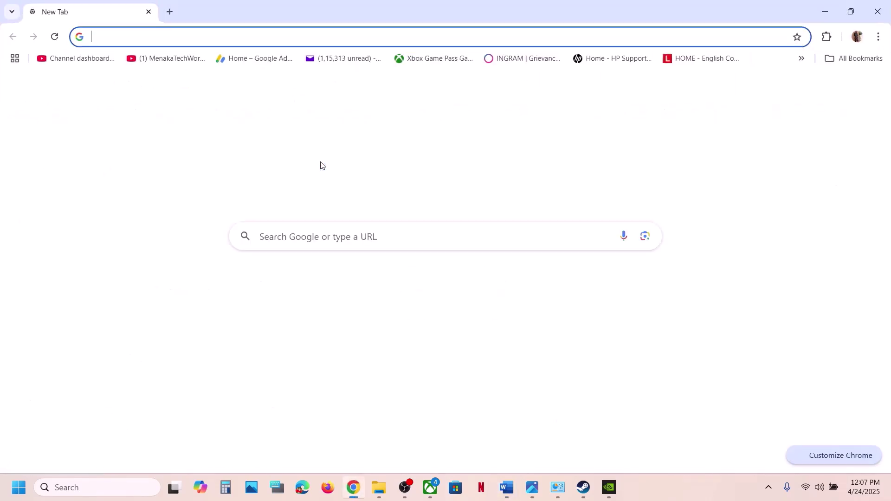
key("ctrl+v")
key("Return")
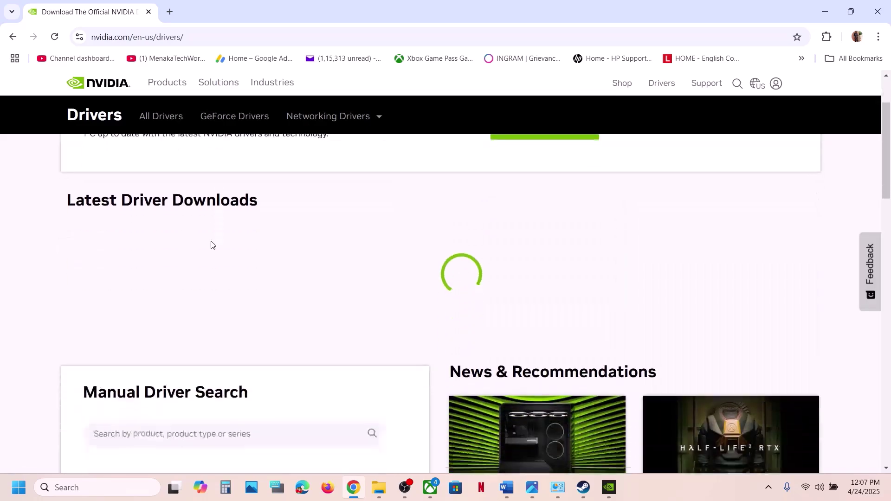
scroll(211, 245, "down", 3)
scroll(253, 314, "down", 3)
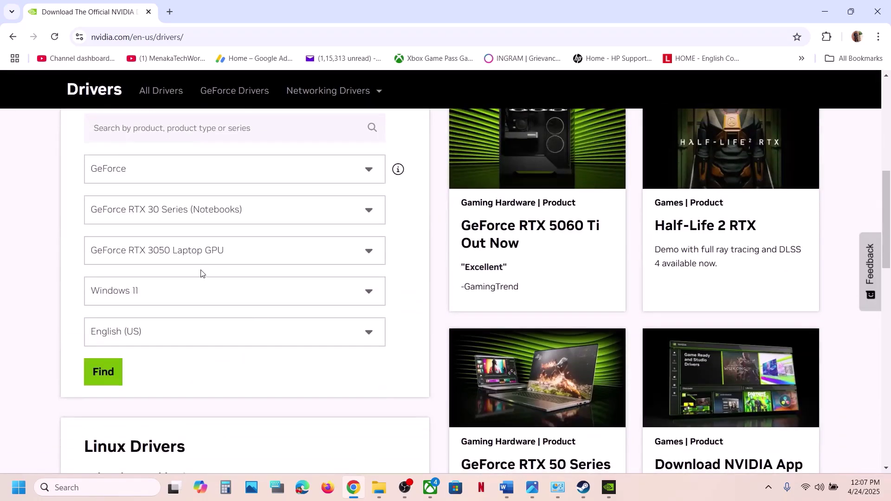
left_click(109, 369)
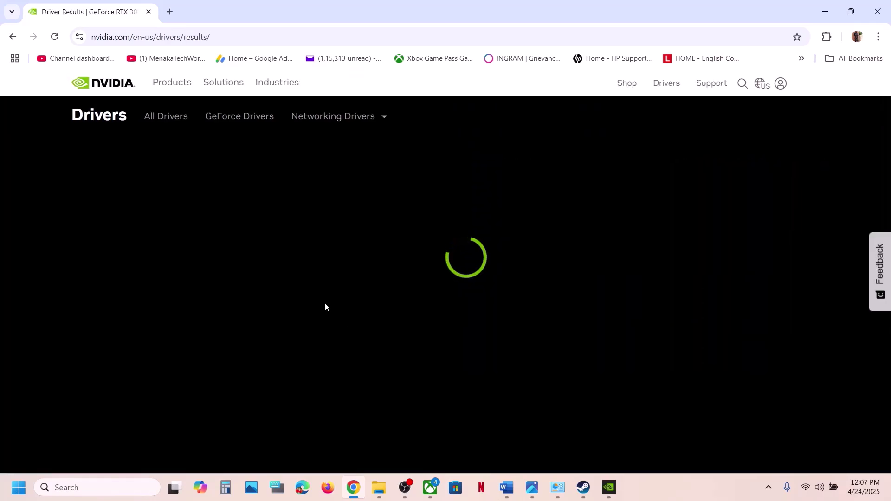
Step: Expand the list of additional driver versions on the results page and review the Game Ready and Studio driver entries
scroll(325, 307, "down", 2)
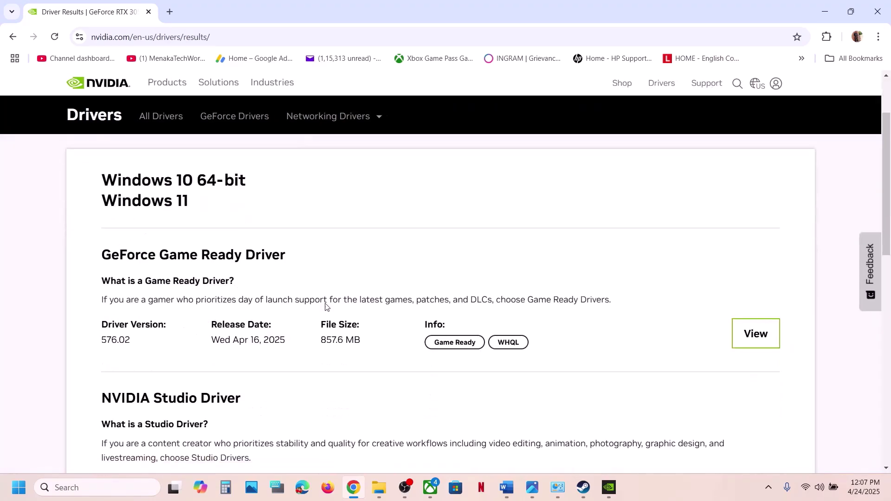
scroll(325, 307, "down", 8)
scroll(204, 235, "up", 2)
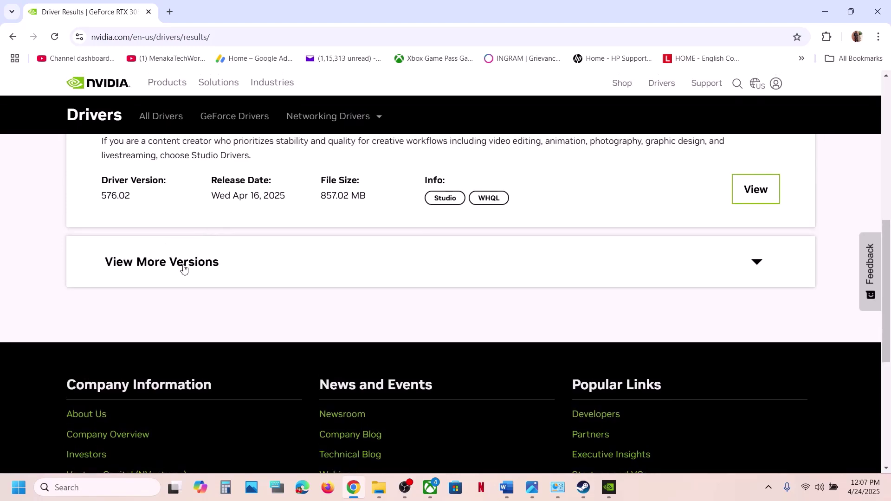
left_click(184, 263)
scroll(186, 264, "down", 3)
scroll(211, 262, "up", 3)
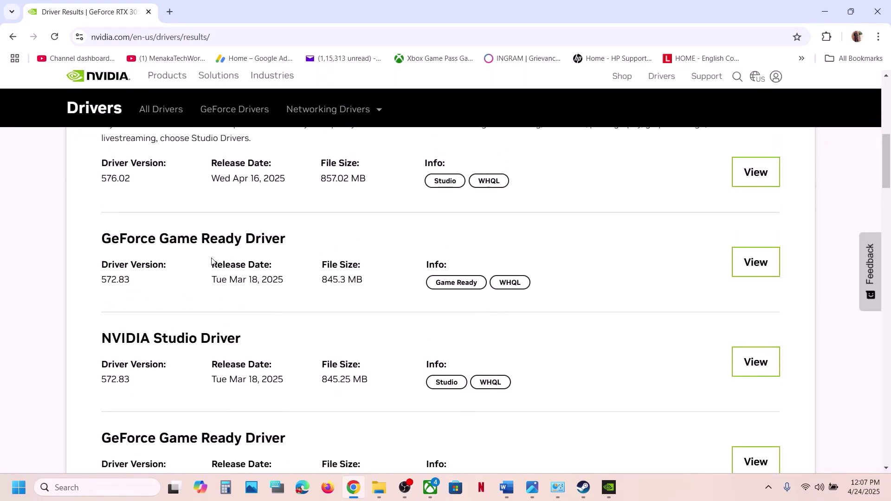
scroll(212, 261, "up", 2)
scroll(212, 259, "down", 1)
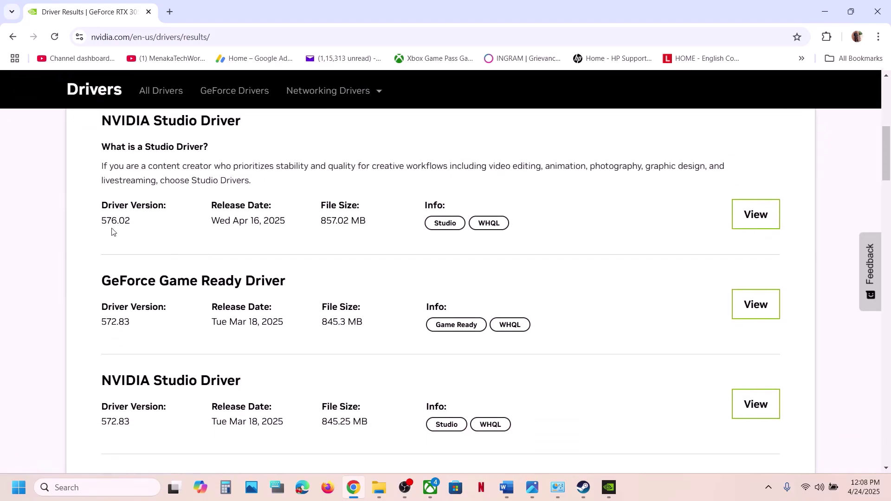
scroll(184, 251, "up", 1)
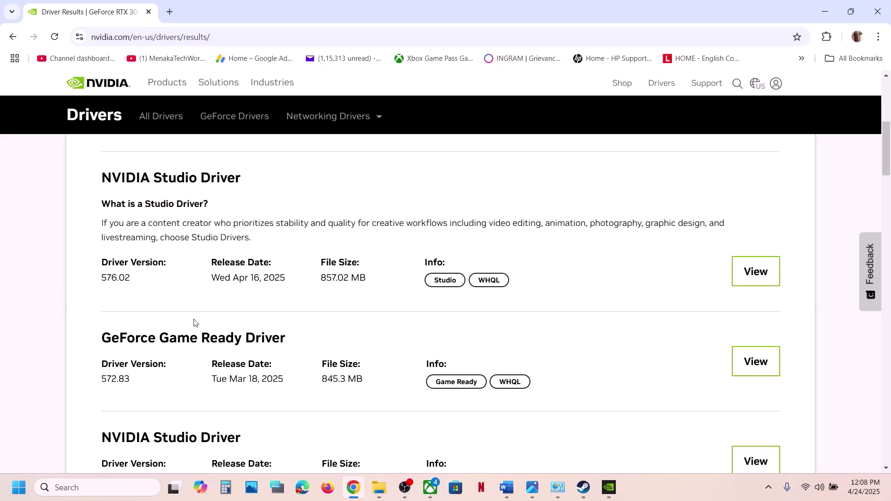
Step: Highlight the older Game Ready Driver version numbers 572.83 and 572.70, then clear the selection
scroll(194, 323, "down", 1)
left_click_drag(103, 311, 126, 314)
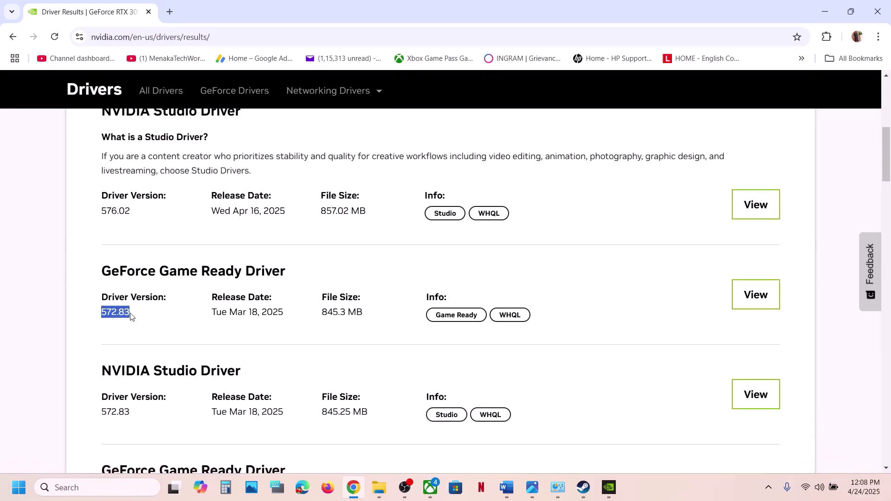
scroll(131, 318, "down", 2)
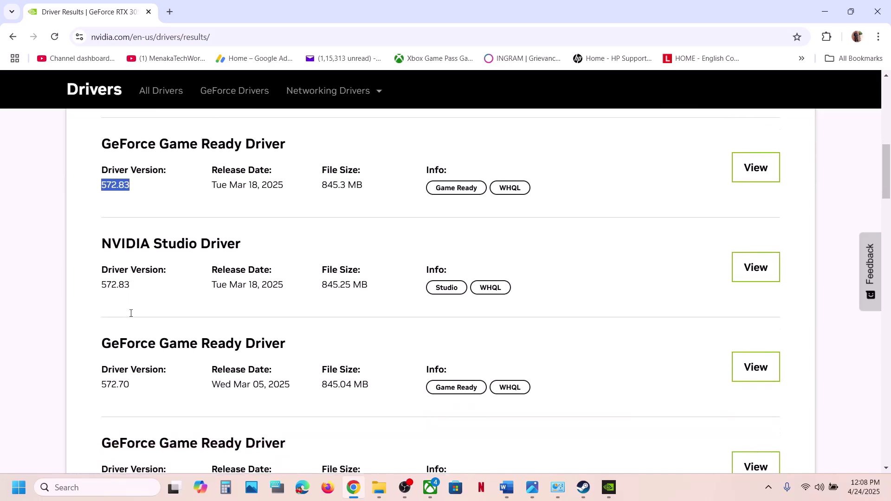
left_click_drag(104, 385, 138, 385)
scroll(134, 392, "down", 2)
left_click(138, 385)
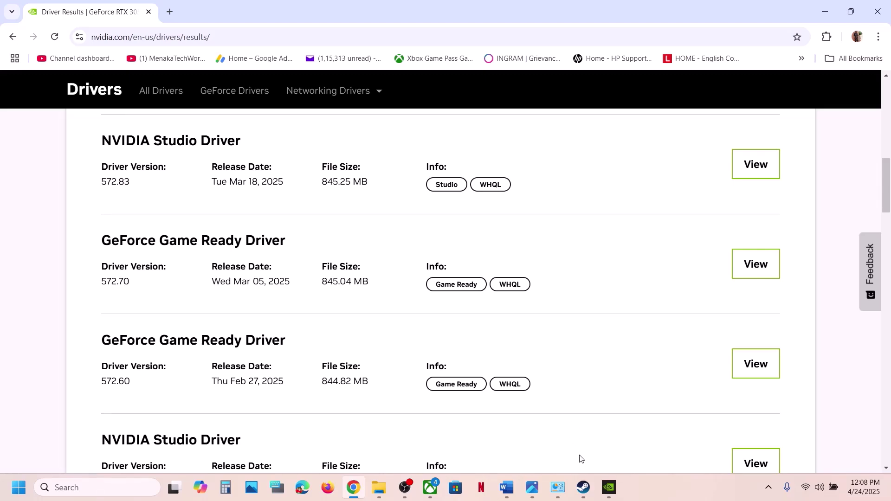
Step: Bring up Steam briefly, return to the Word document, and highlight "Riot Vanguard" in the Step 12 heading
left_click(583, 488)
mouse_move(536, 493)
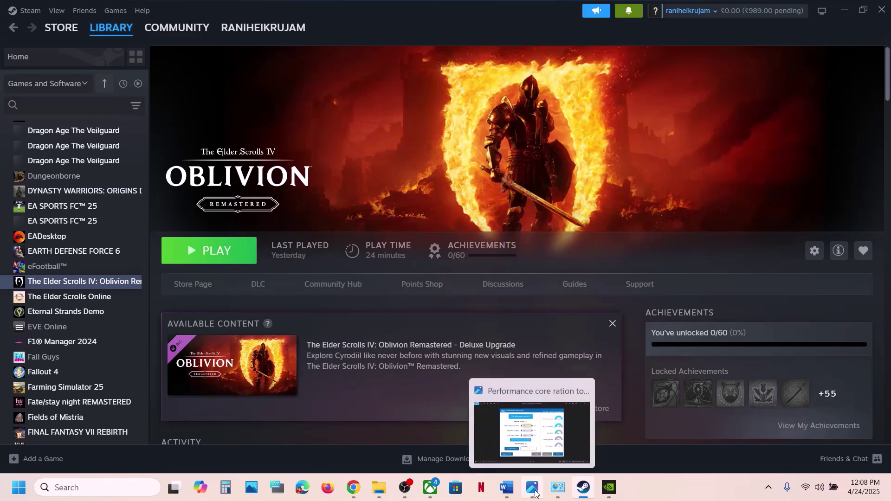
left_click(508, 491)
scroll(395, 333, "down", 5)
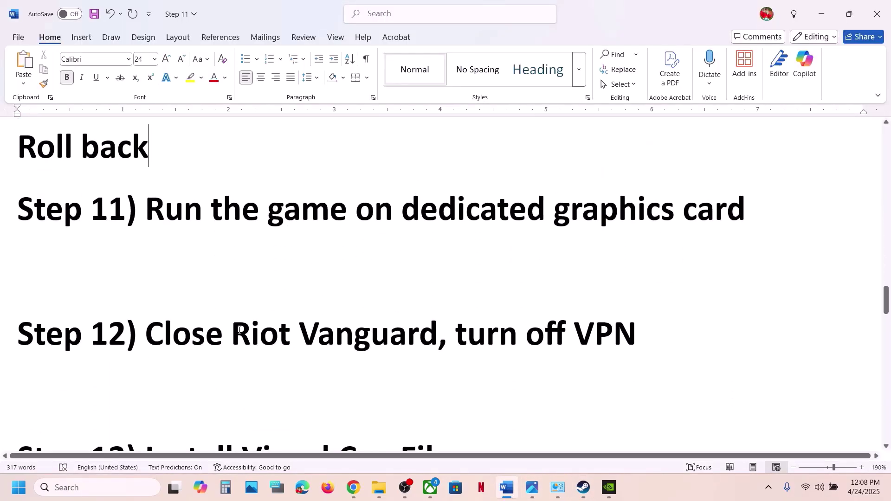
left_click_drag(239, 331, 436, 343)
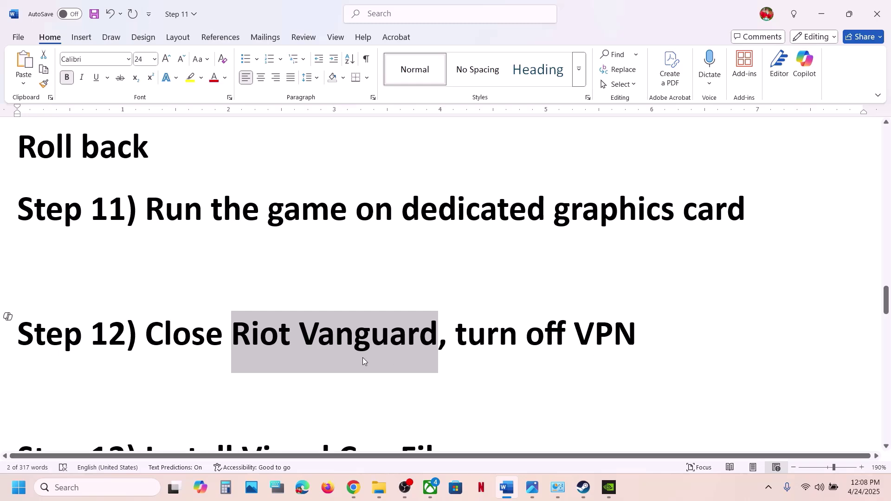